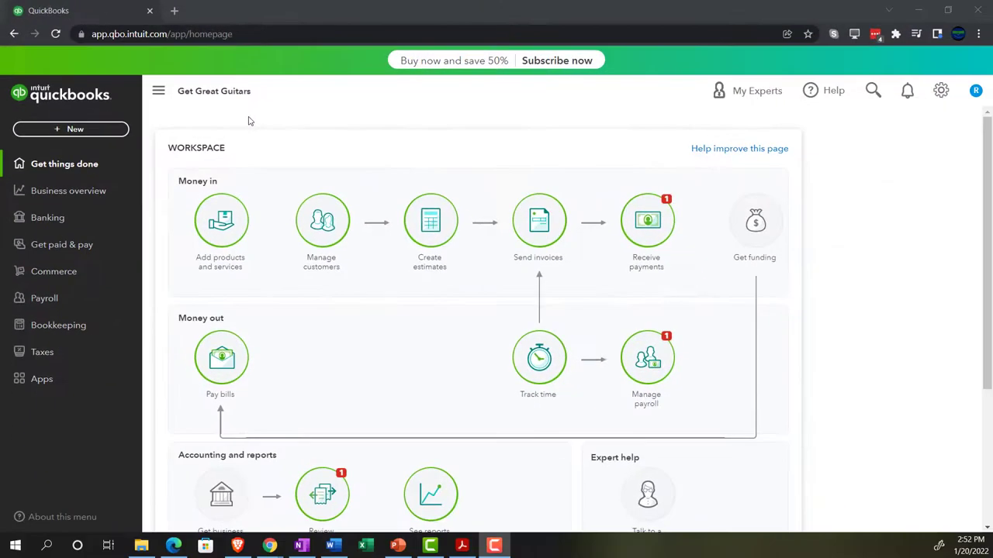
Zoom the homepage to 125% and check the company's settings options for the current view
key(ctrl+plus)
key(ctrl+plus)
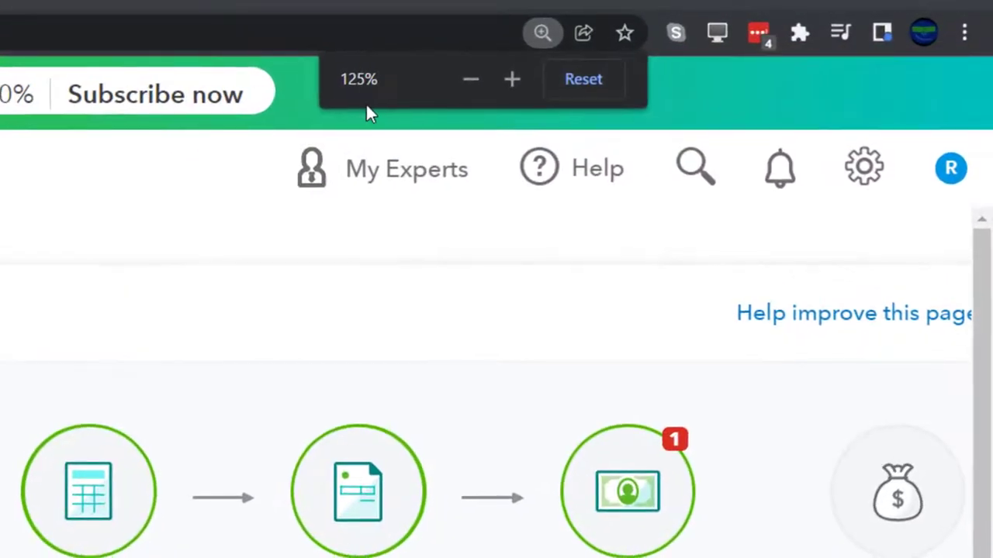
key(ctrl+0)
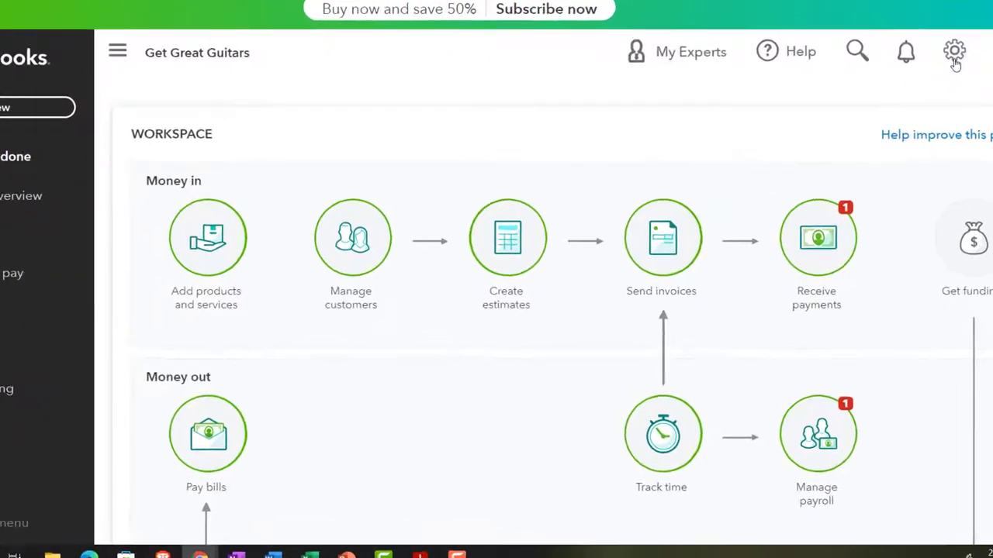
click(927, 102)
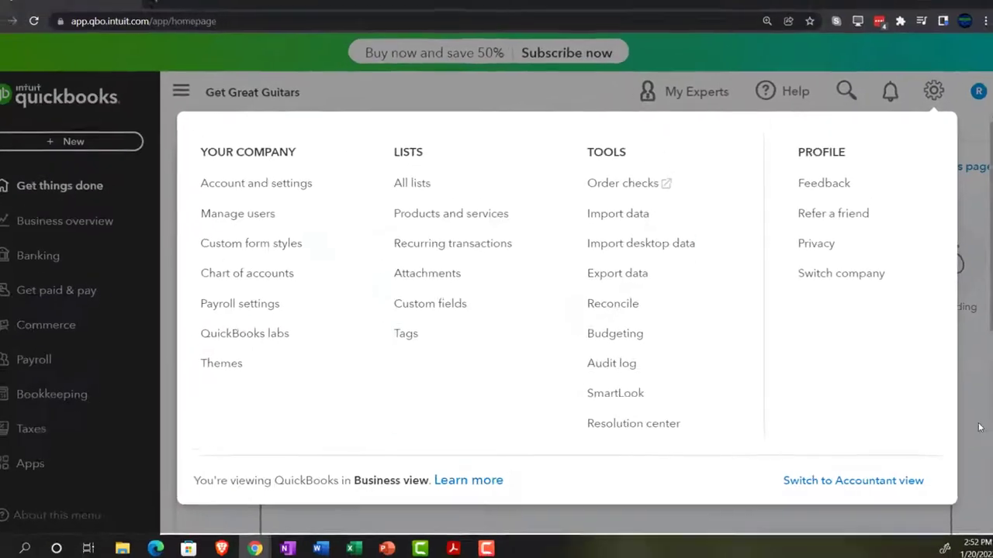
click(973, 428)
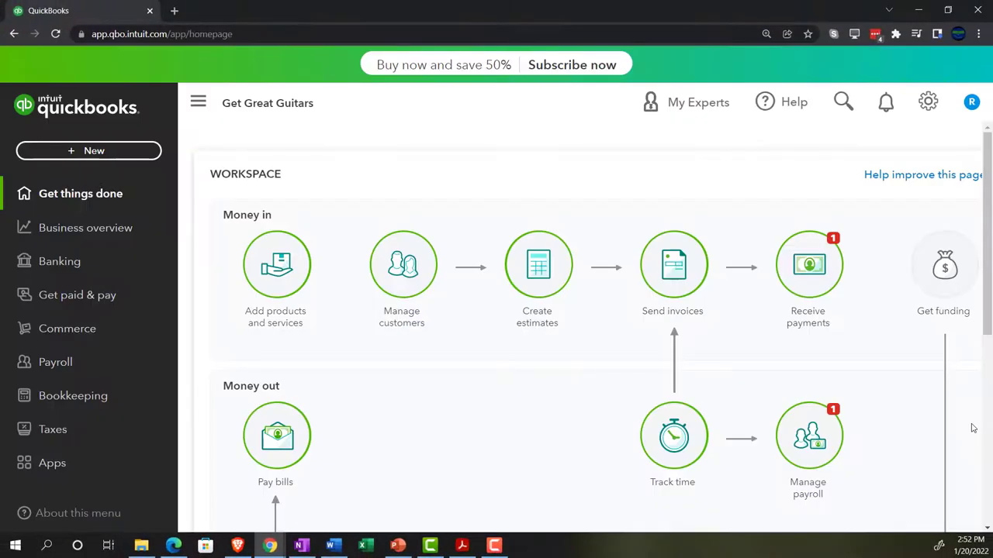
Look at the sample company's homepage in Microsoft Edge, and review the new transaction types available for Get Great Guitars
click(175, 547)
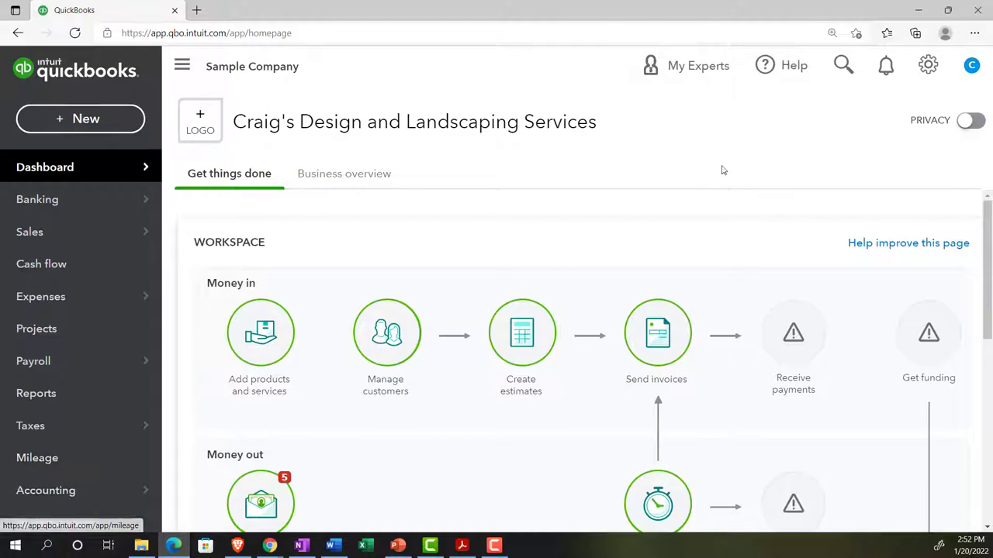
click(917, 11)
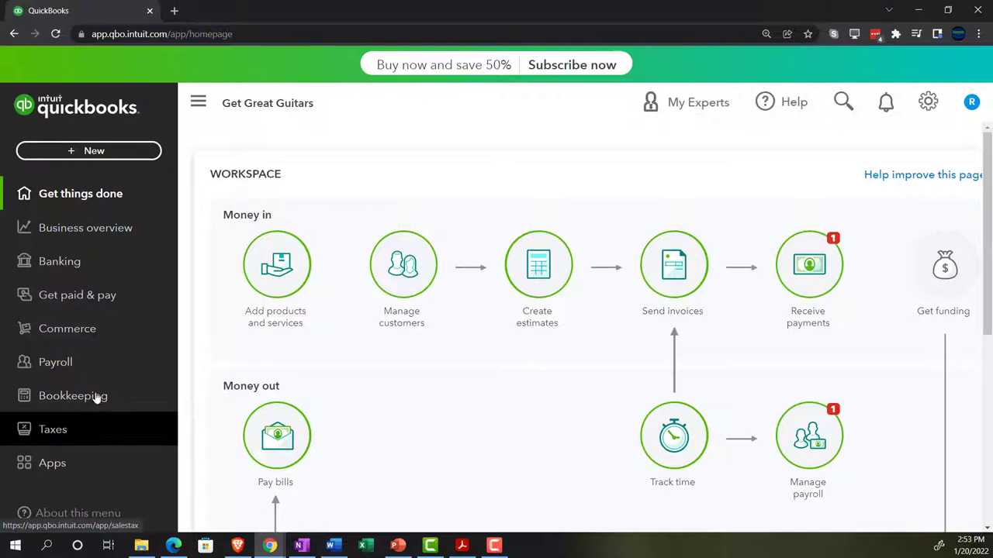
click(105, 153)
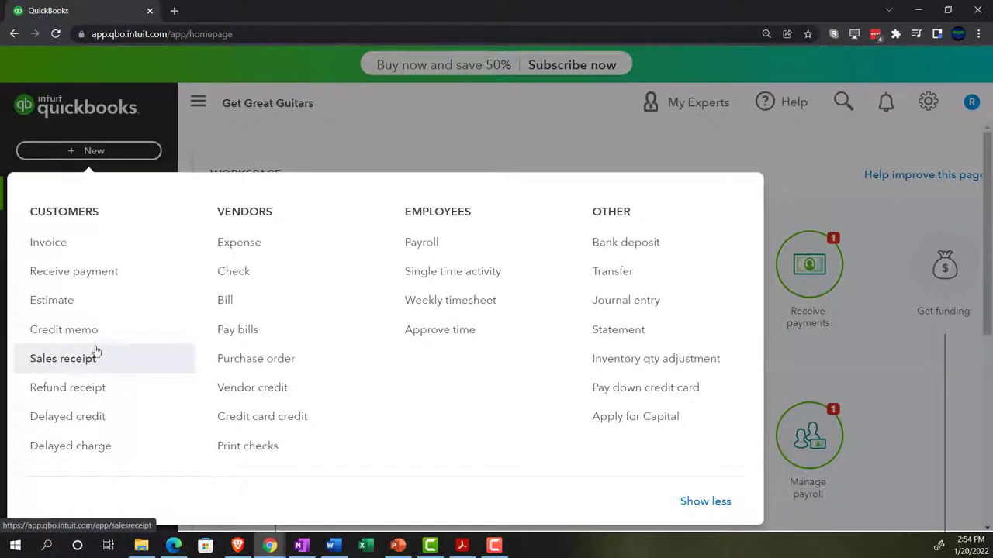
click(250, 133)
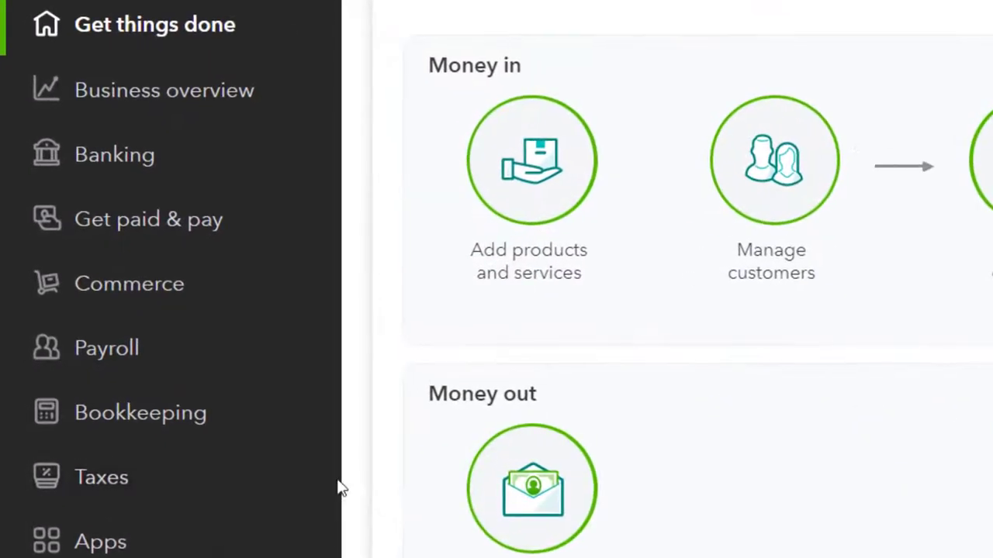
Open the company's Sales tax page and start the automatic sales tax setup
click(137, 494)
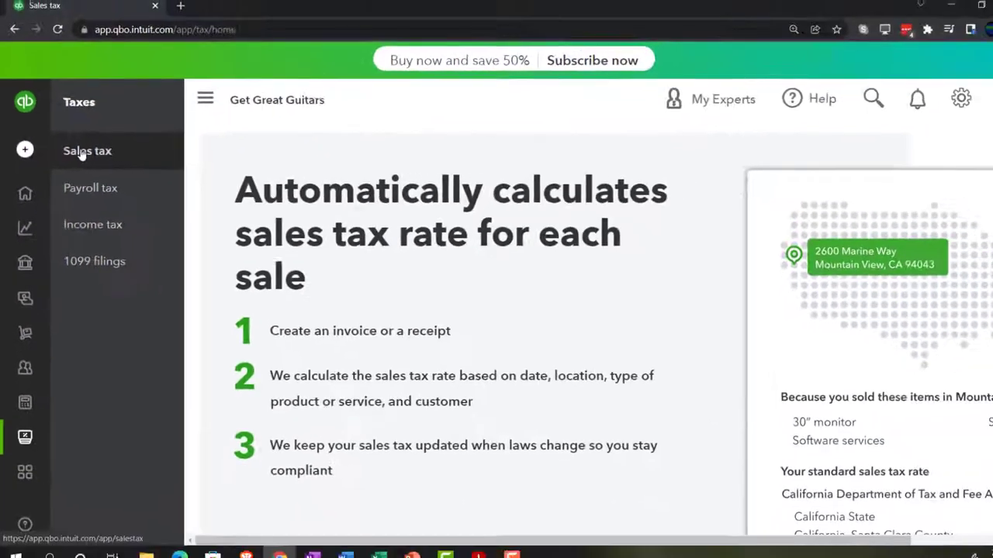
click(196, 101)
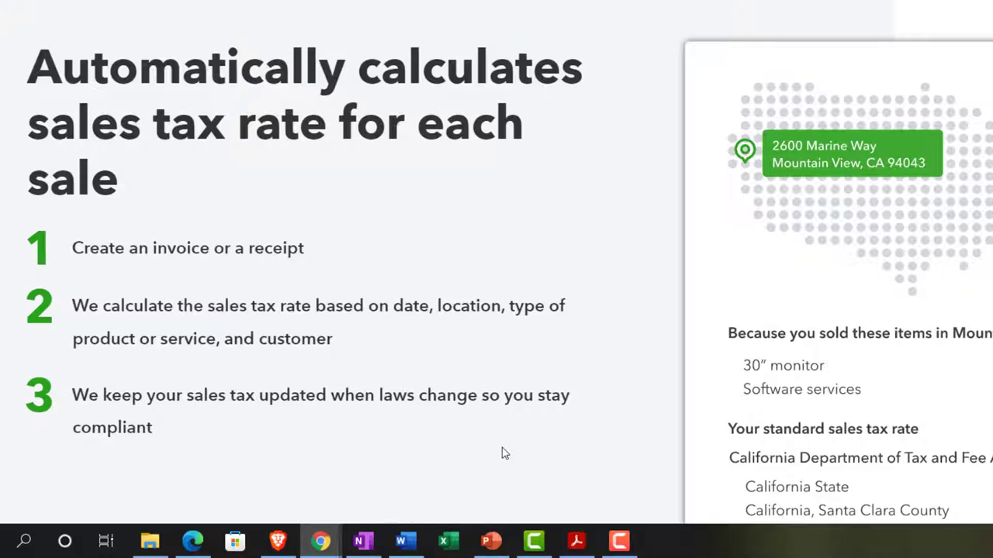
scroll(502, 454, down, 1)
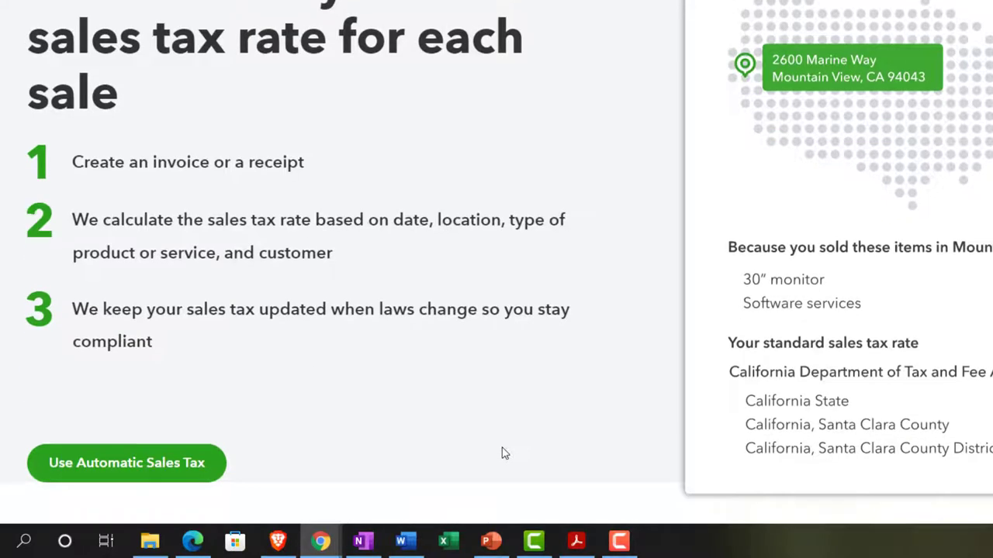
scroll(503, 453, down, 1)
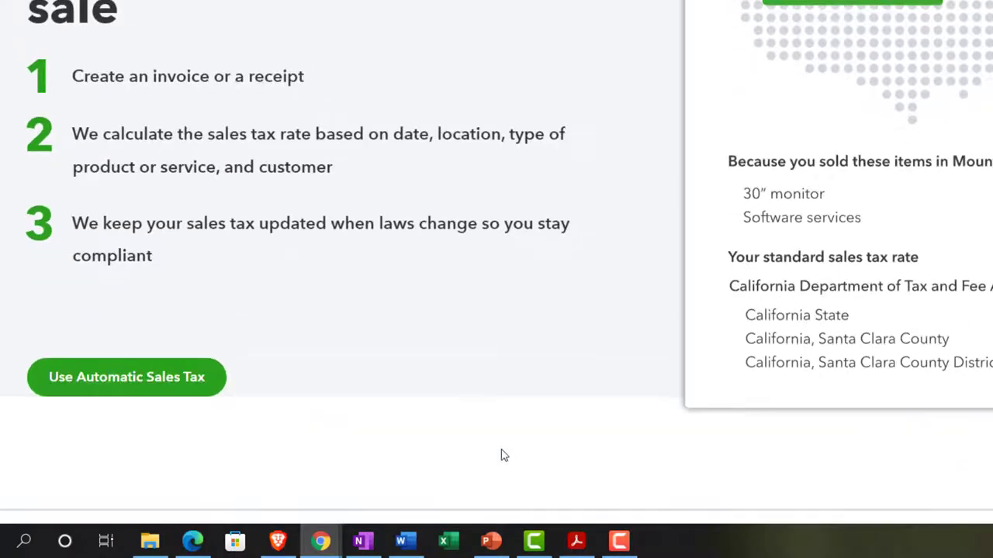
click(191, 386)
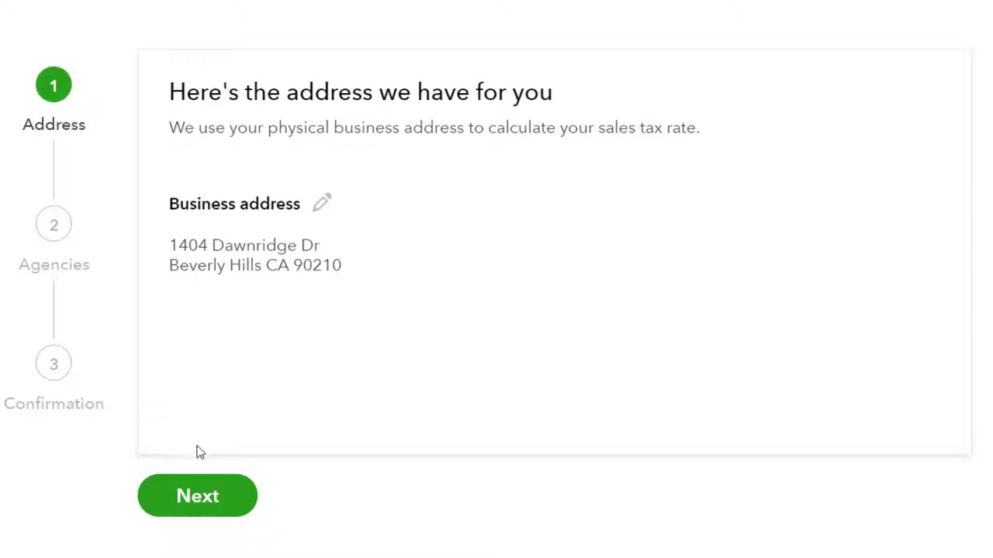
Accept the listed business address and complete the sales tax setup with No for collecting tax outside California
click(199, 500)
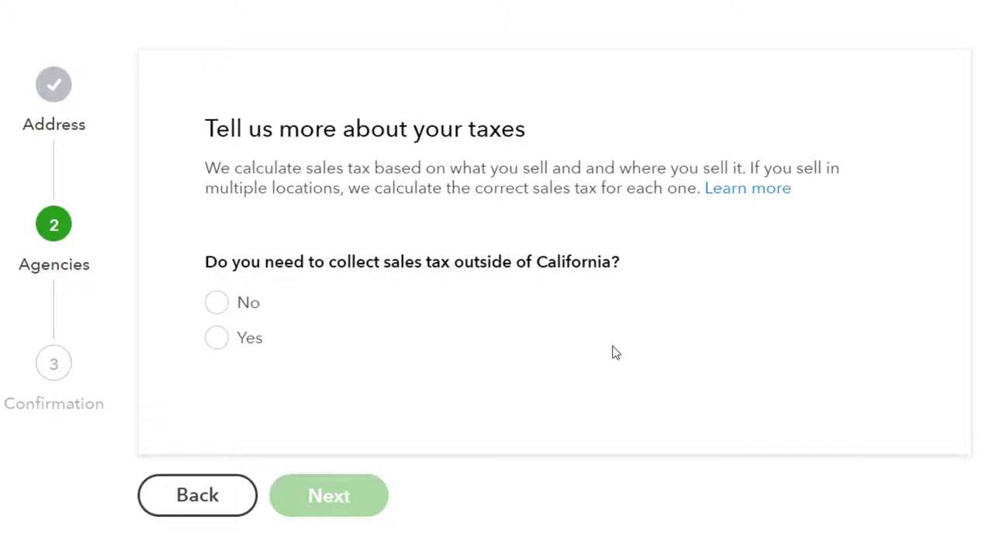
click(219, 311)
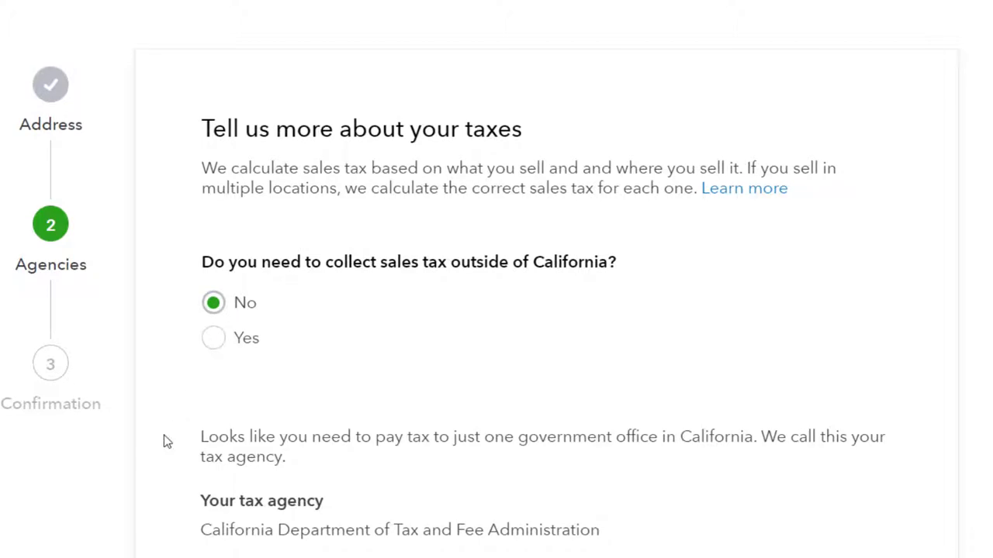
scroll(165, 442, down, 1)
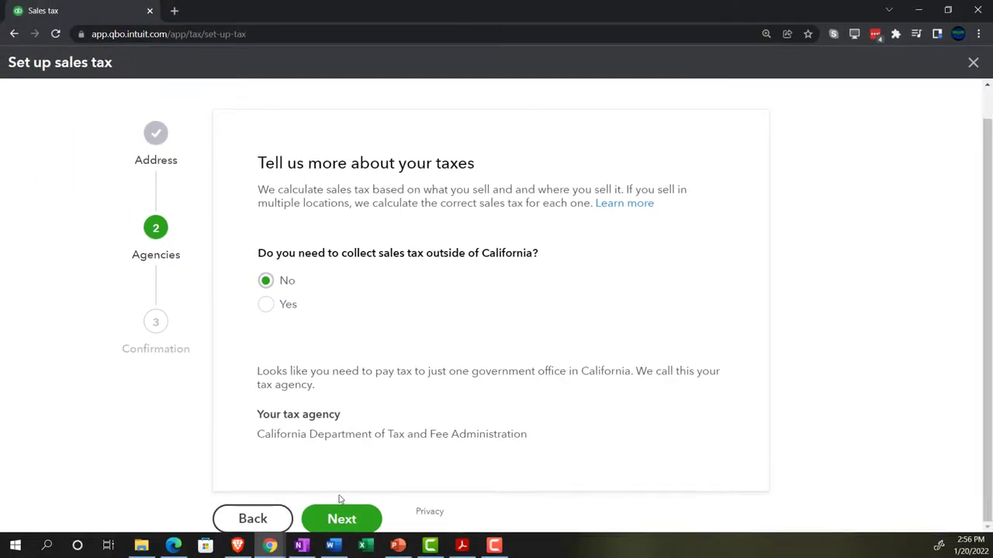
click(342, 519)
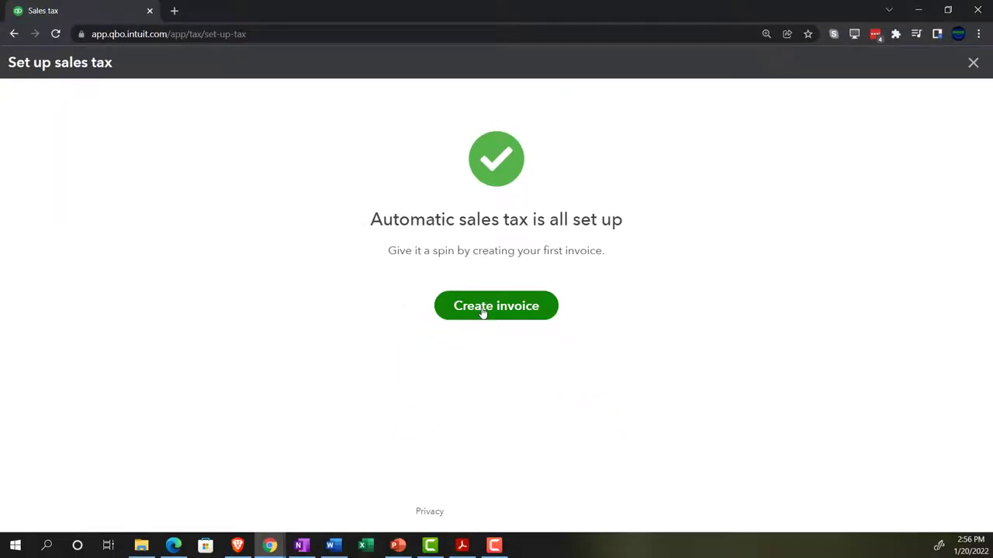
Open a first invoice from the finished sales tax setup and look over its fields and tax section
click(482, 311)
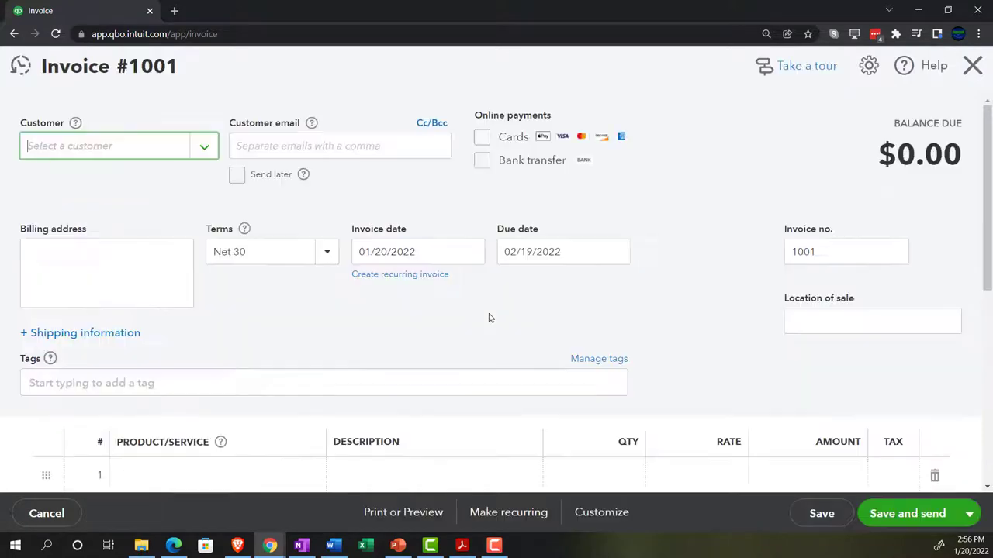
scroll(479, 309, down, 3)
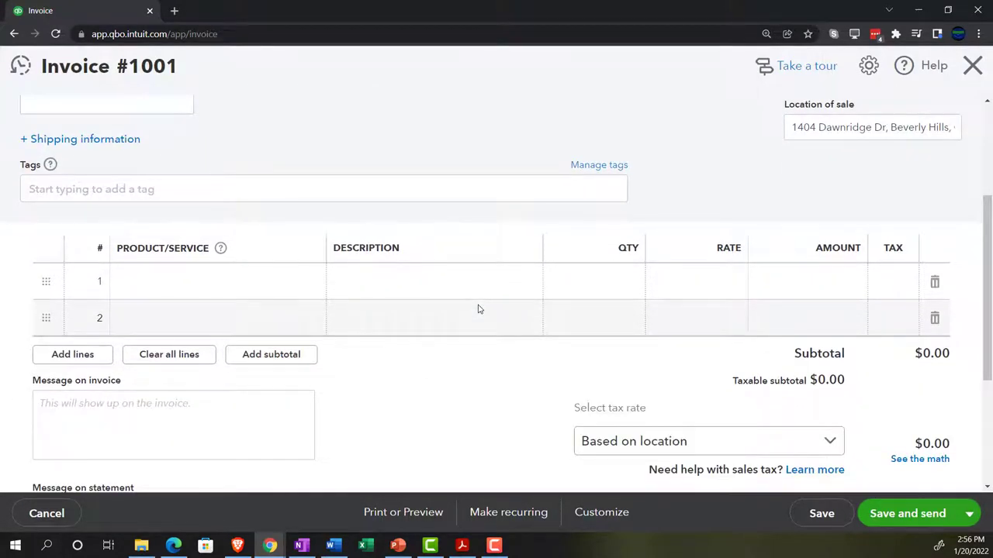
scroll(478, 309, up, 2)
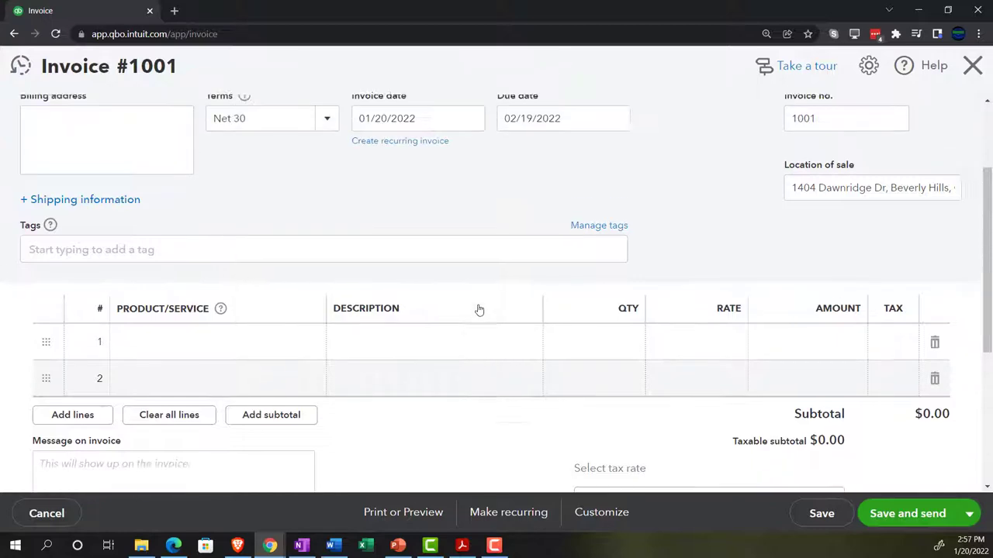
scroll(479, 309, up, 1)
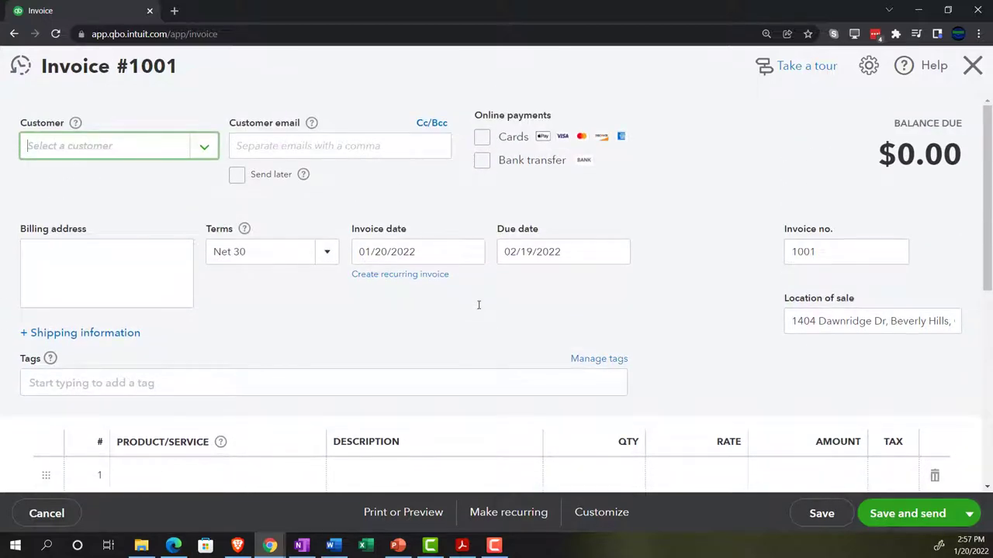
Add the product DUK (Diamond Head Ukulele) to the first line of the invoice and check the tax section
scroll(478, 304, down, 1)
click(289, 413)
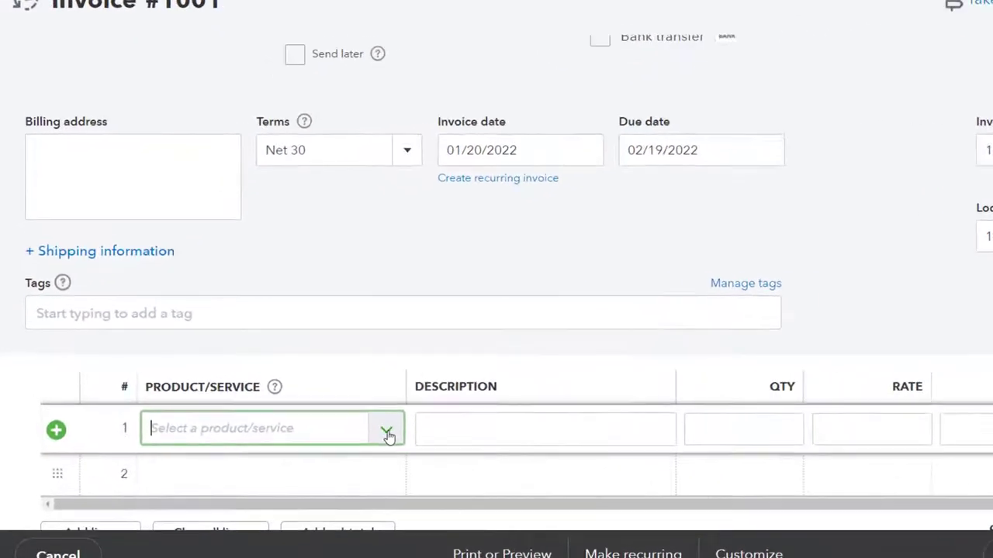
click(386, 433)
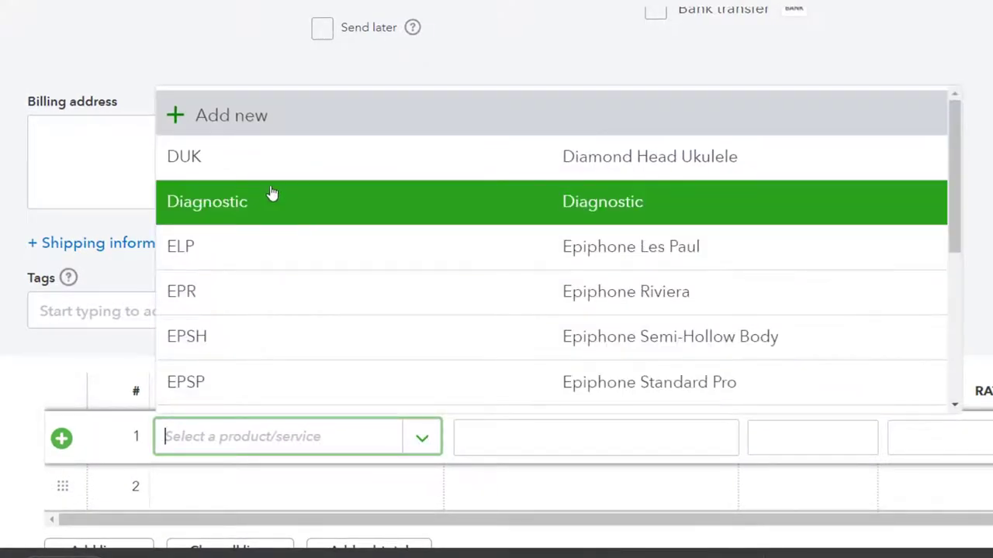
click(266, 163)
scroll(465, 434, down, 2)
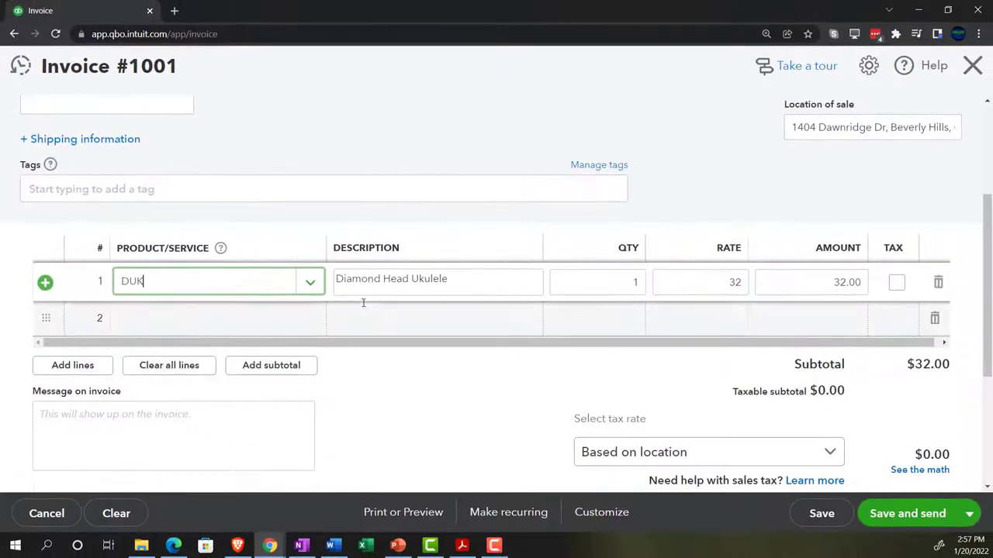
scroll(363, 302, down, 1)
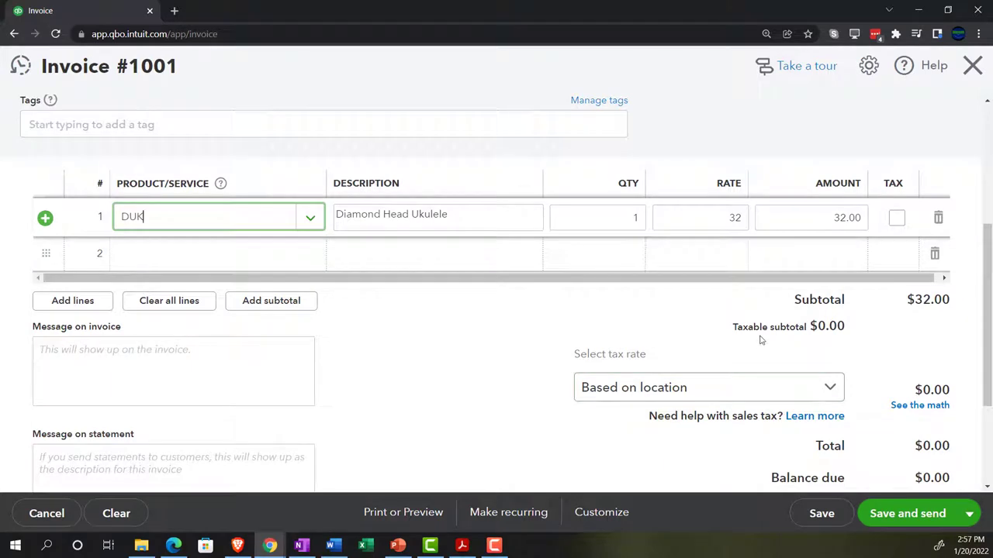
scroll(539, 368, down, 1)
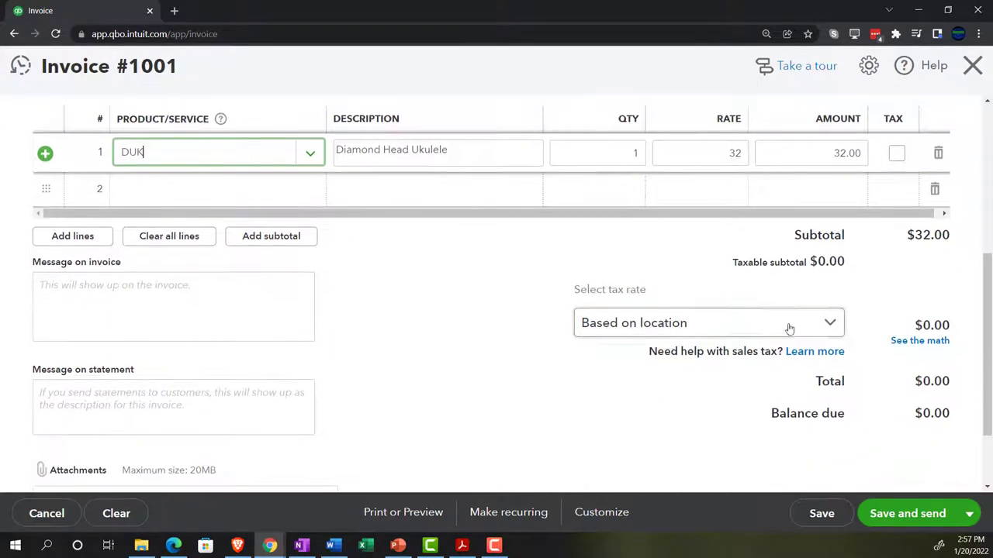
View the invoice's tax rate options, and leave the invoice without saving it
click(806, 314)
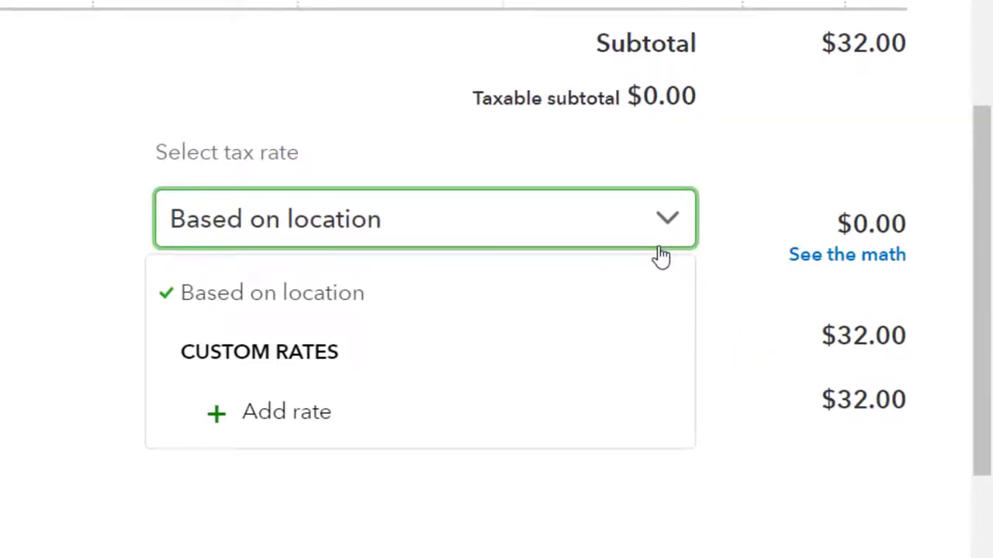
click(21, 377)
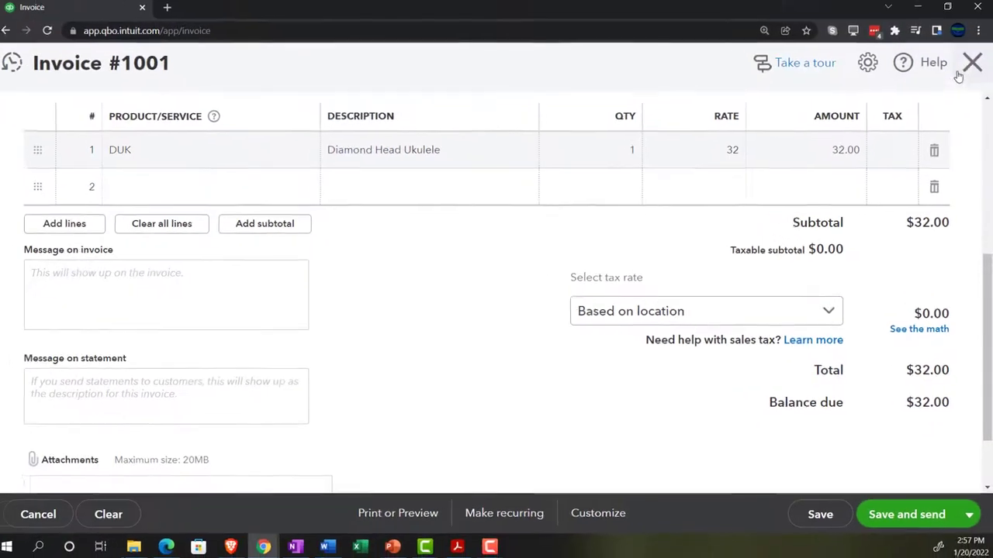
click(971, 67)
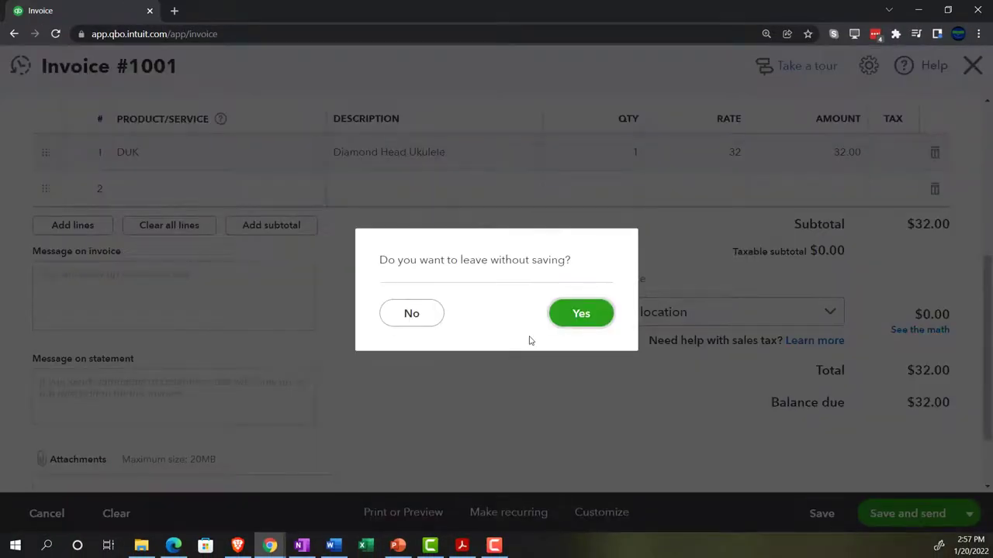
click(580, 313)
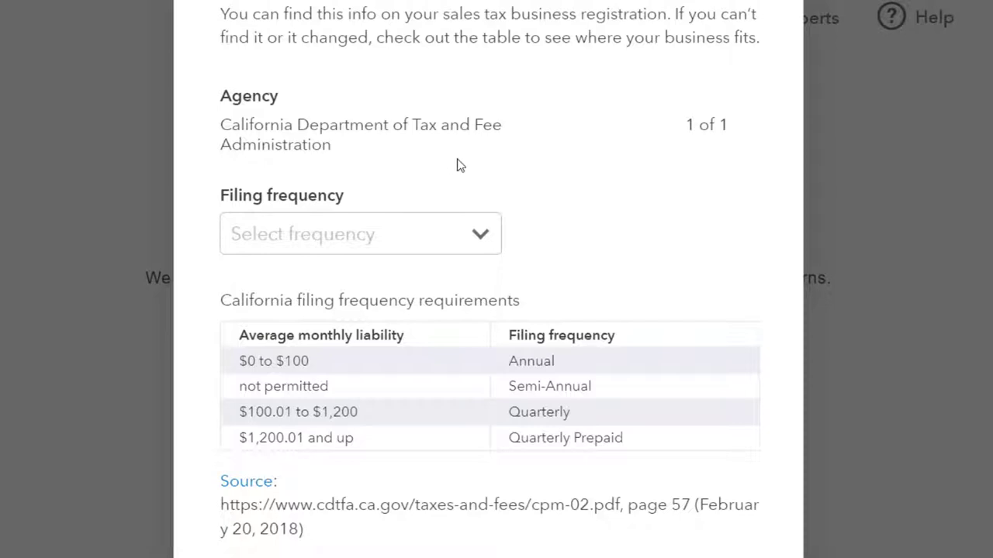
Set the filing frequency for the California Department of Tax and Fee Administration to Monthly and look over the sales tax overview
click(482, 237)
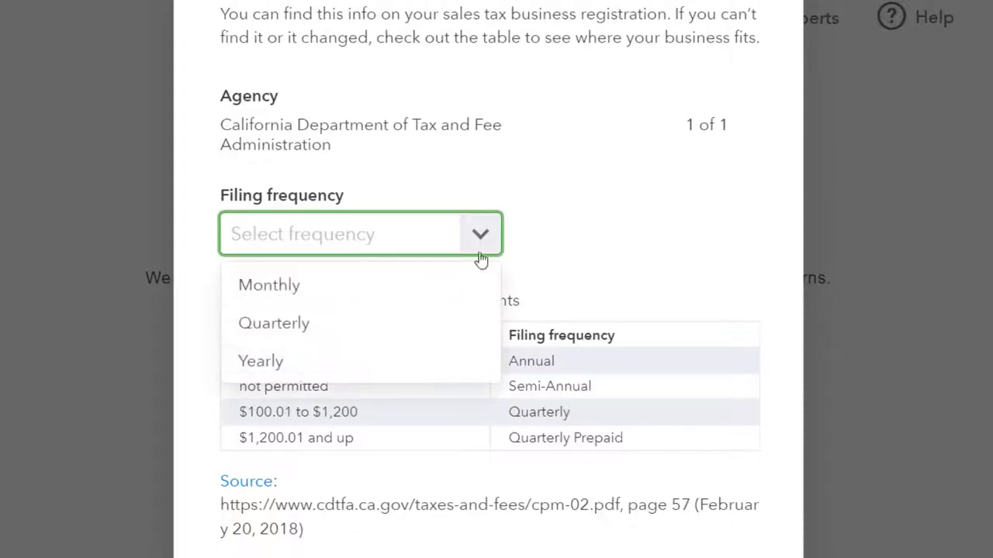
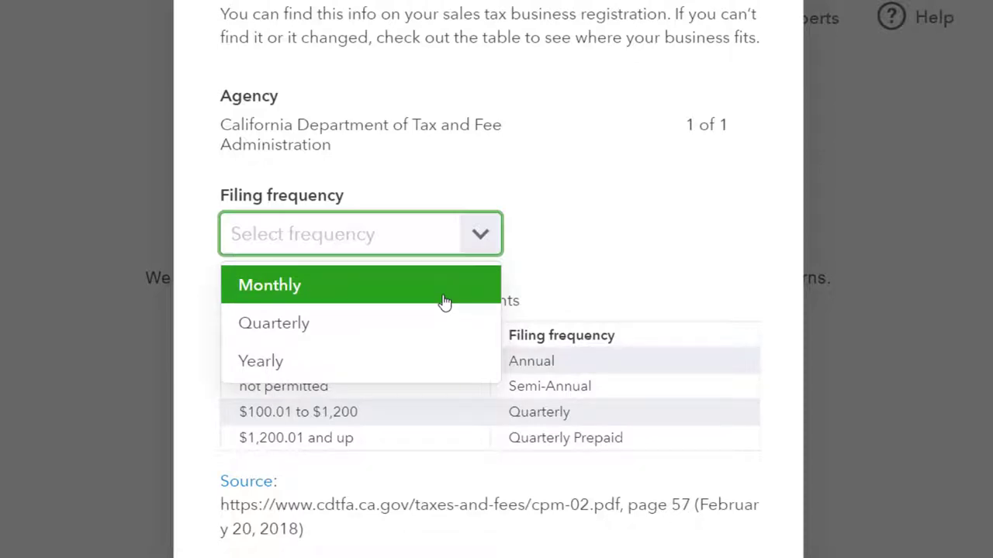
click(445, 301)
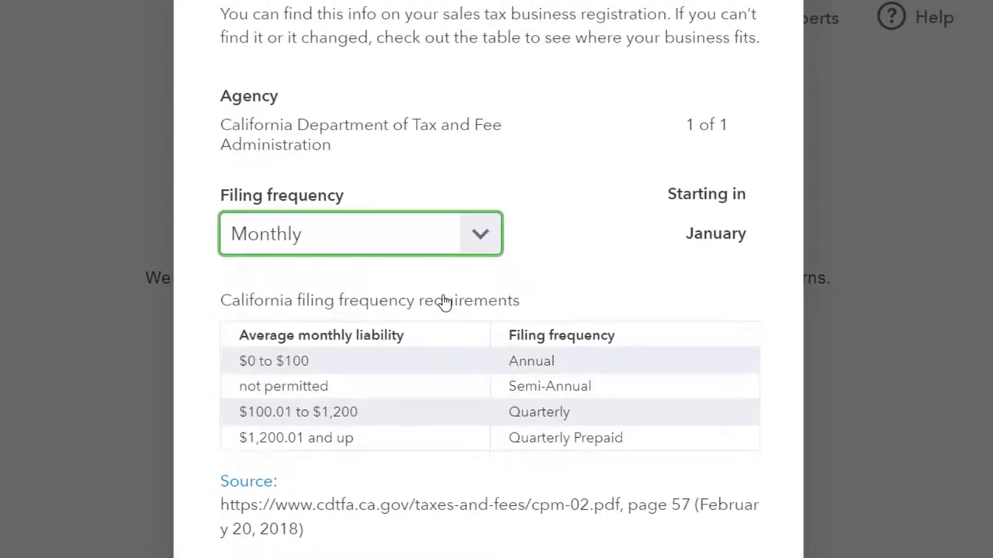
scroll(444, 299, down, 1)
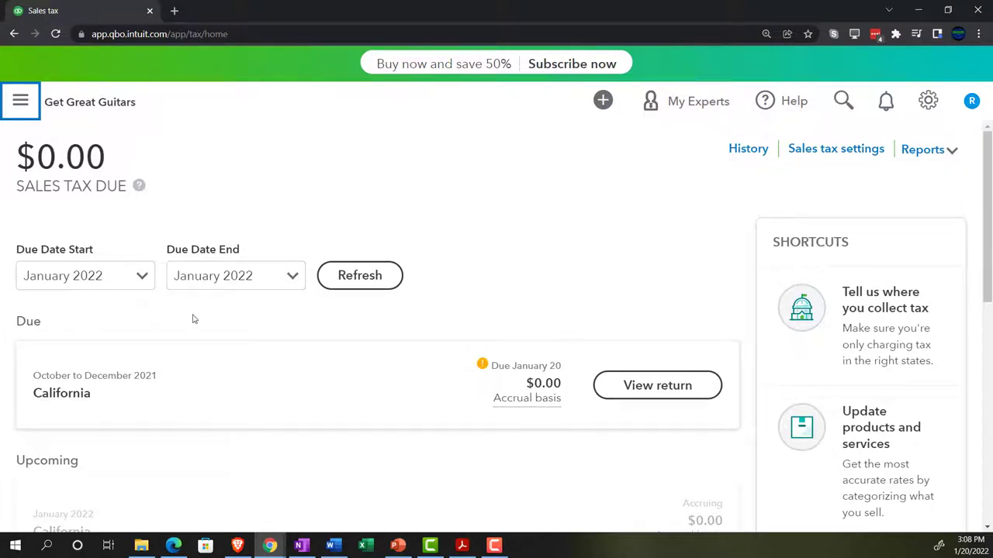
scroll(175, 399, down, 1)
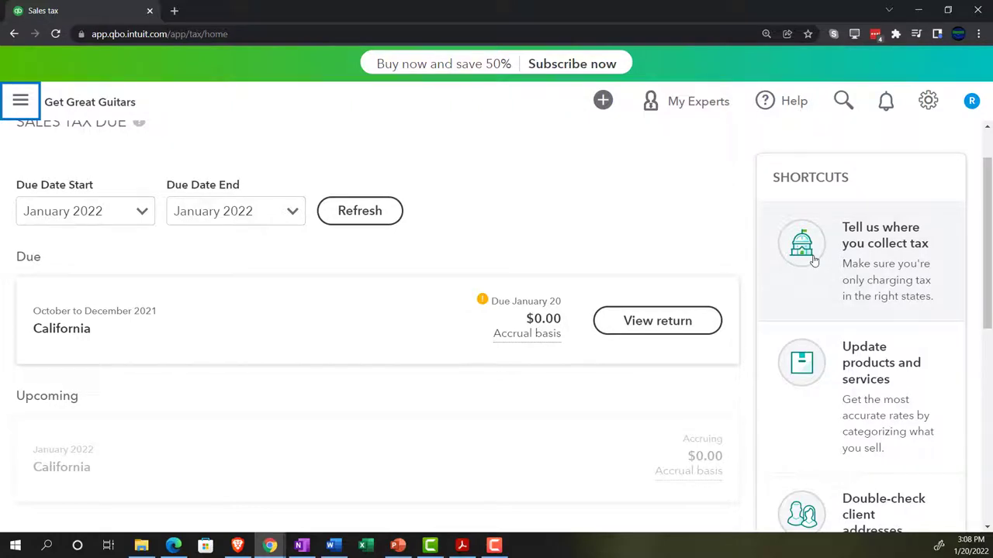
Open the Products and Services list of Get Great Guitars
click(21, 101)
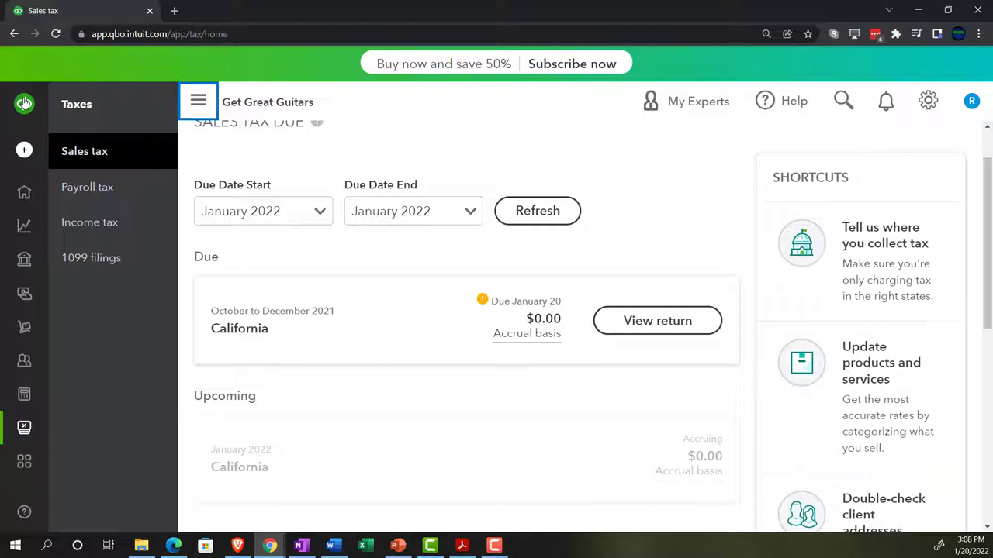
mouse_move(24, 193)
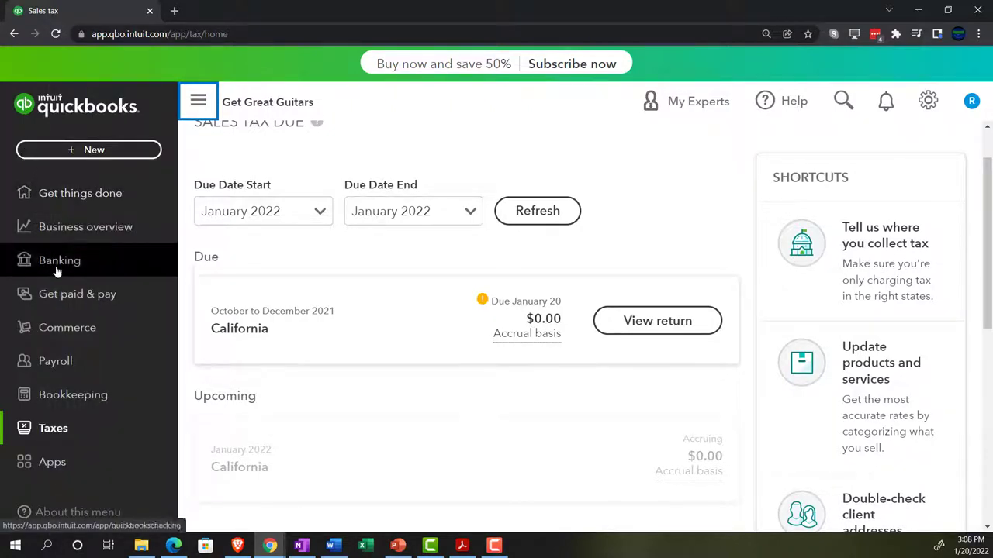
click(64, 300)
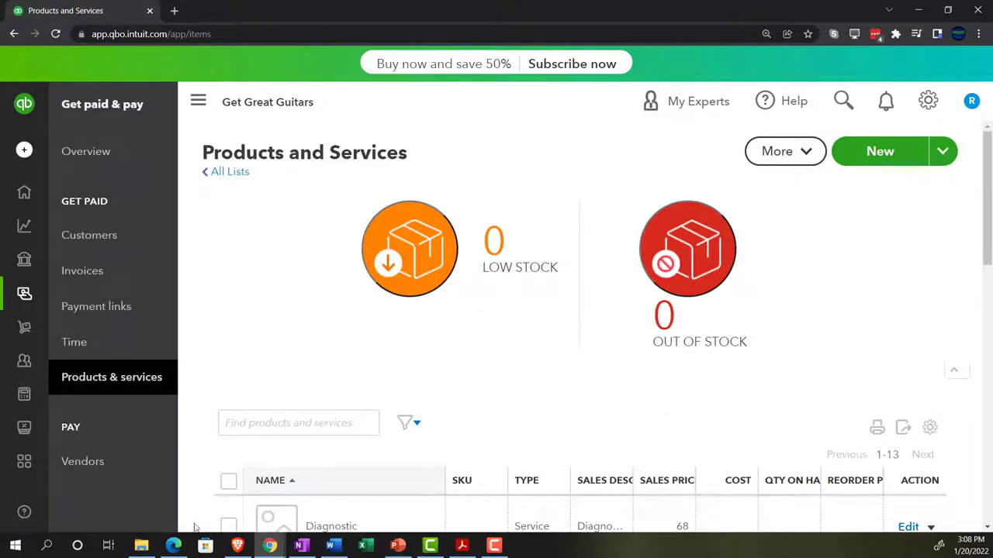
Switch to the Sample Company in Edge to compare where its Products and services are found, and return to Get Great Guitars in Chrome
click(175, 546)
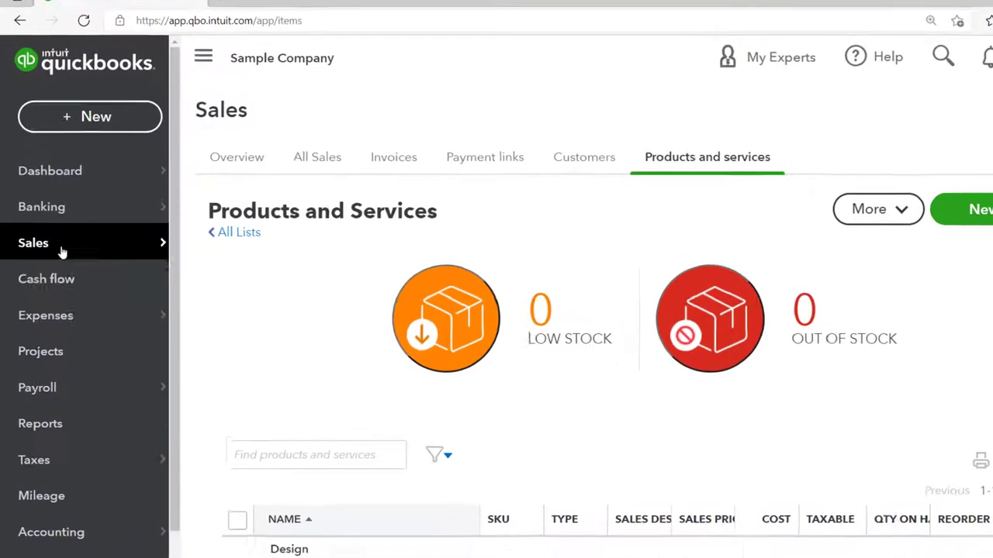
mouse_move(30, 228)
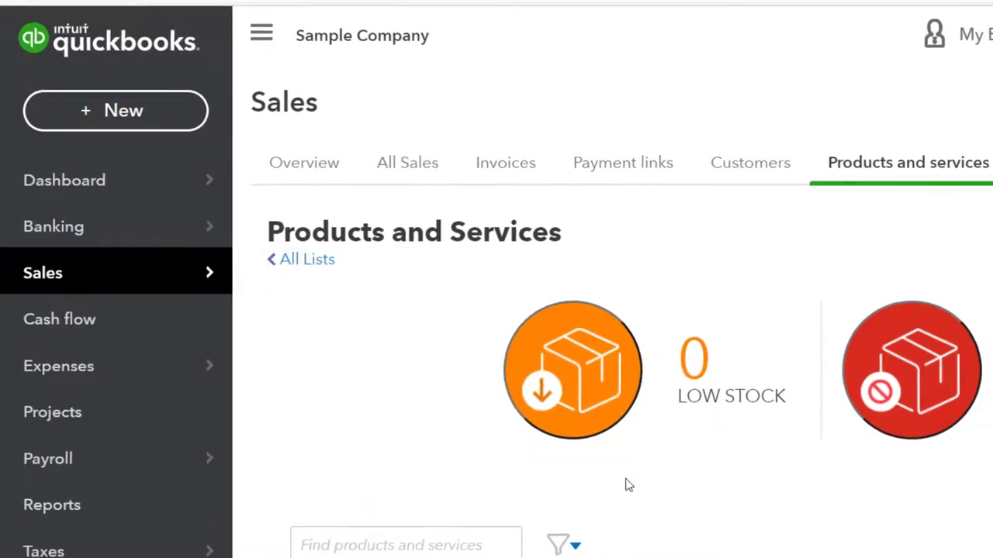
mouse_move(268, 545)
click(203, 489)
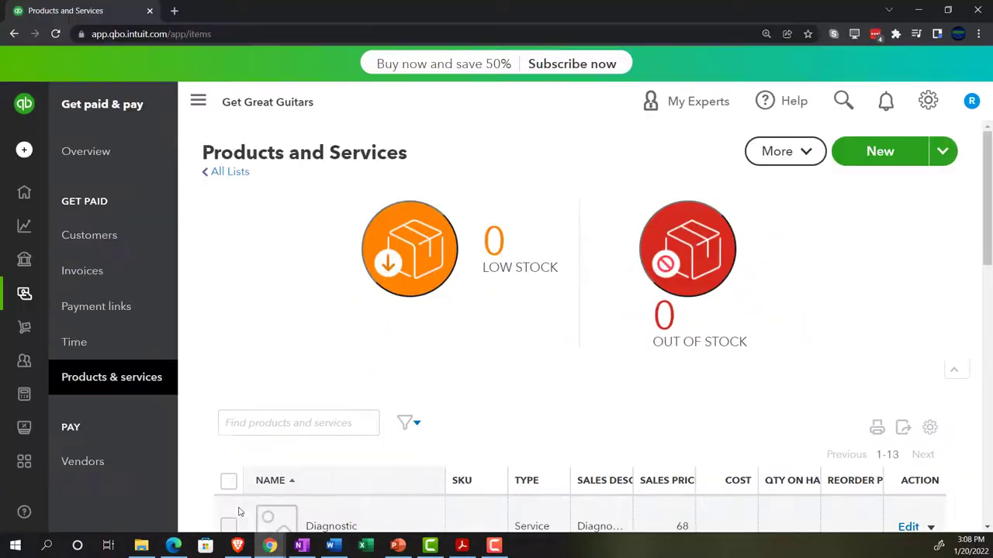
Open the Diagnostic service for editing and check its sales tax setting
click(199, 102)
scroll(527, 317, down, 3)
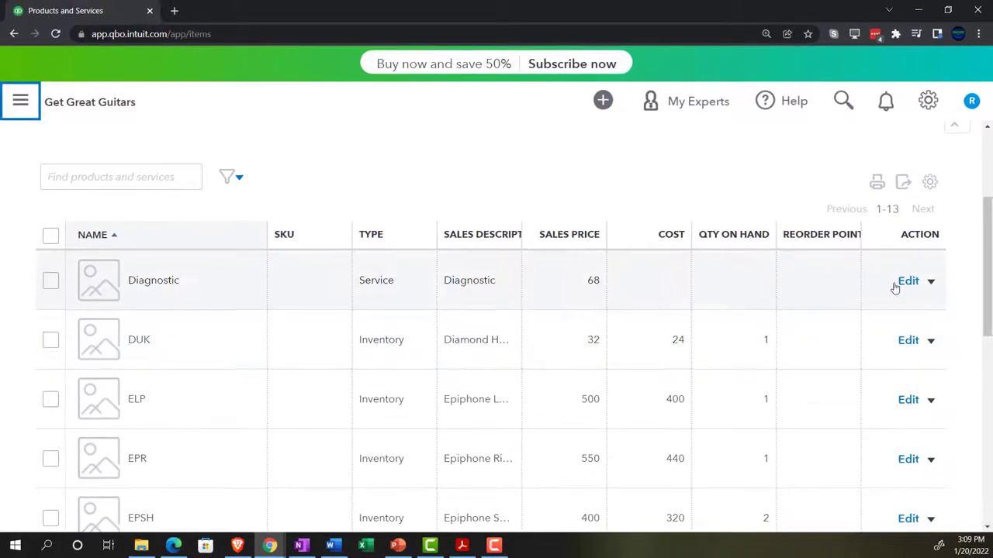
click(949, 247)
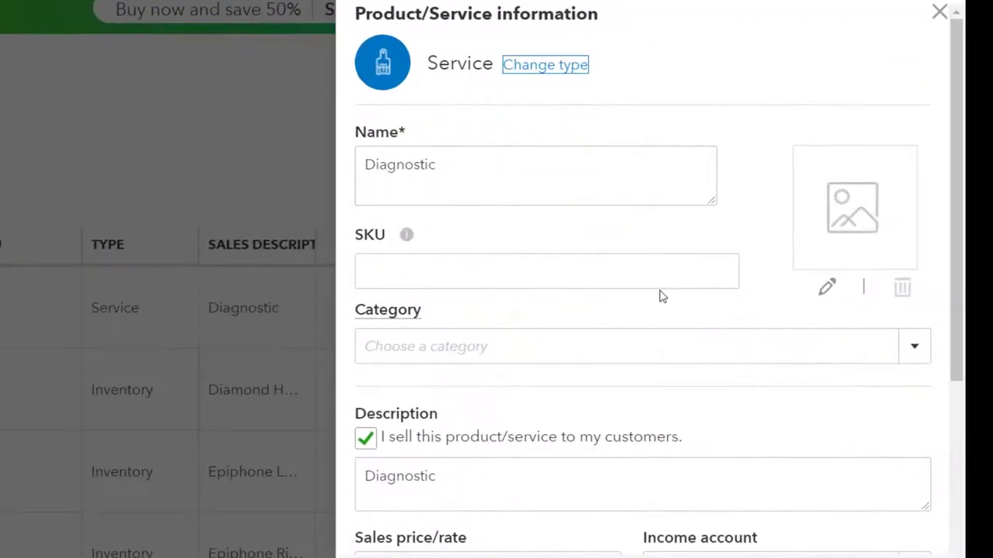
scroll(655, 288, down, 1)
scroll(654, 288, down, 3)
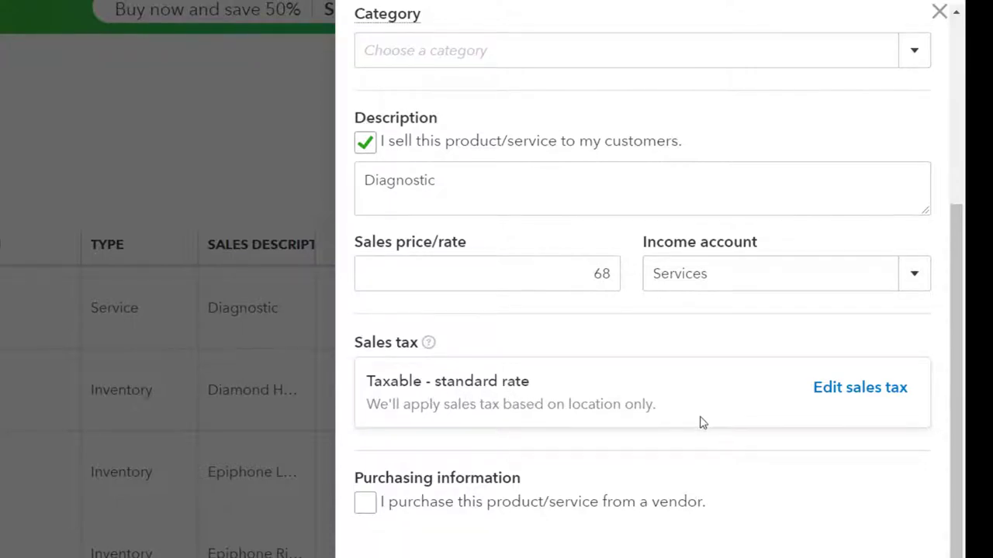
Set the Diagnostic service's sales tax to Nontaxable, and save the service
click(841, 388)
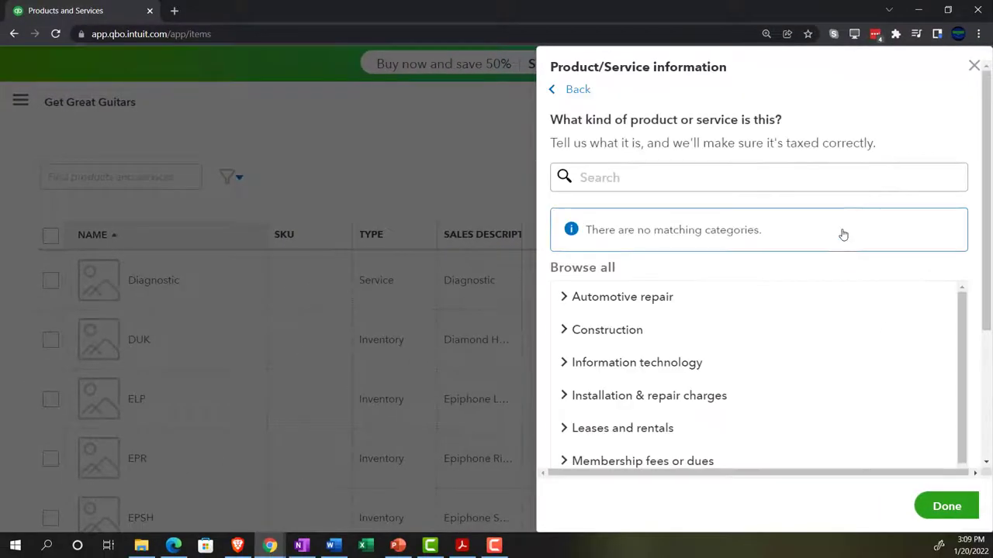
scroll(827, 225, down, 8)
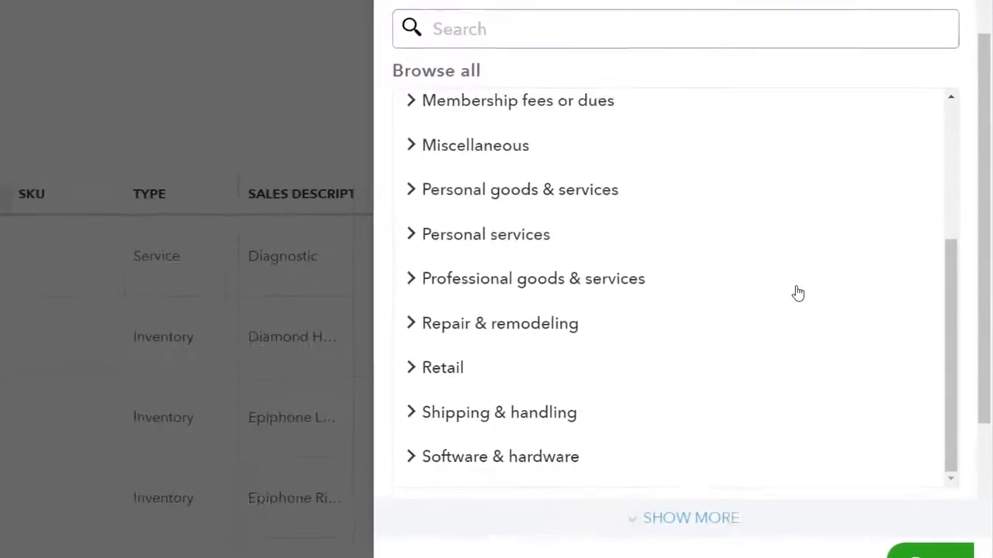
click(380, 435)
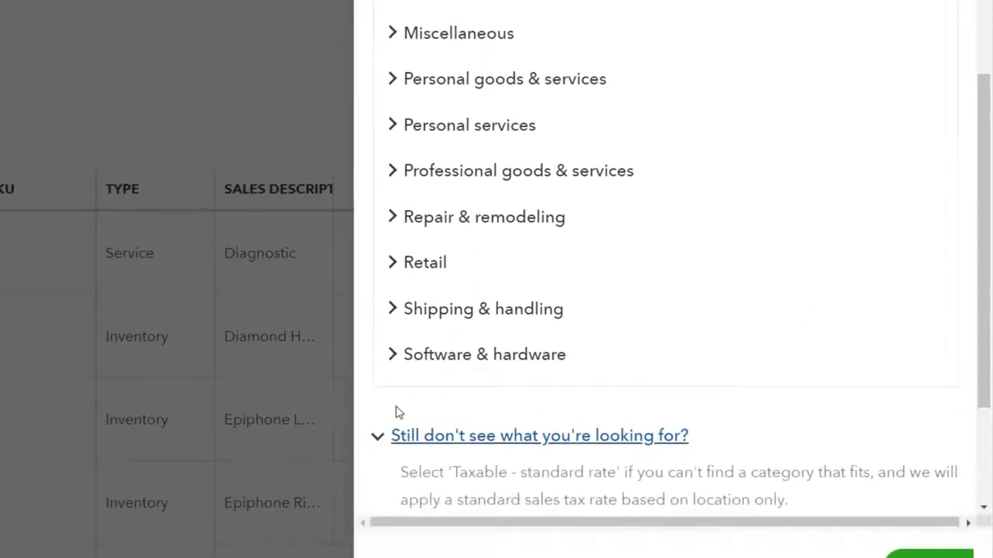
scroll(397, 411, down, 2)
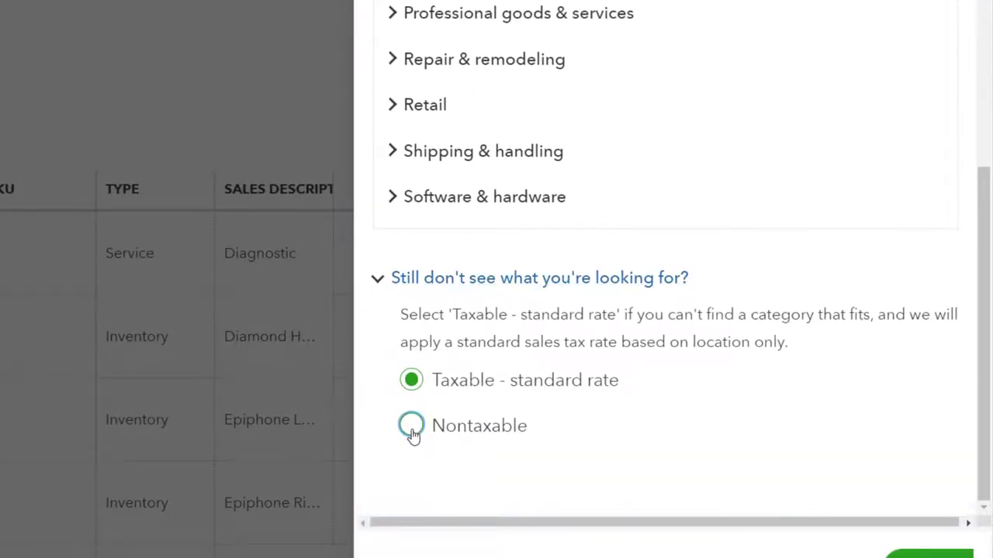
click(411, 427)
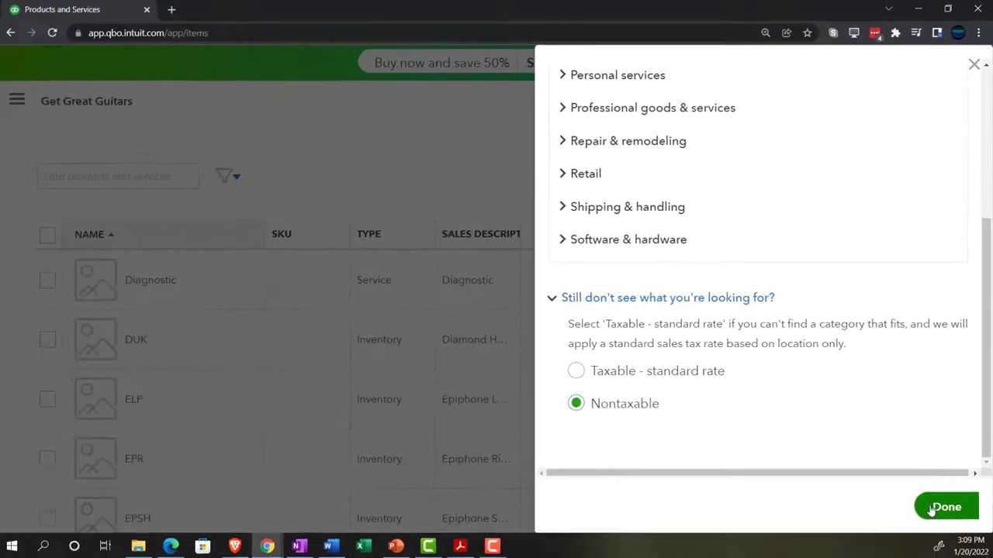
click(927, 554)
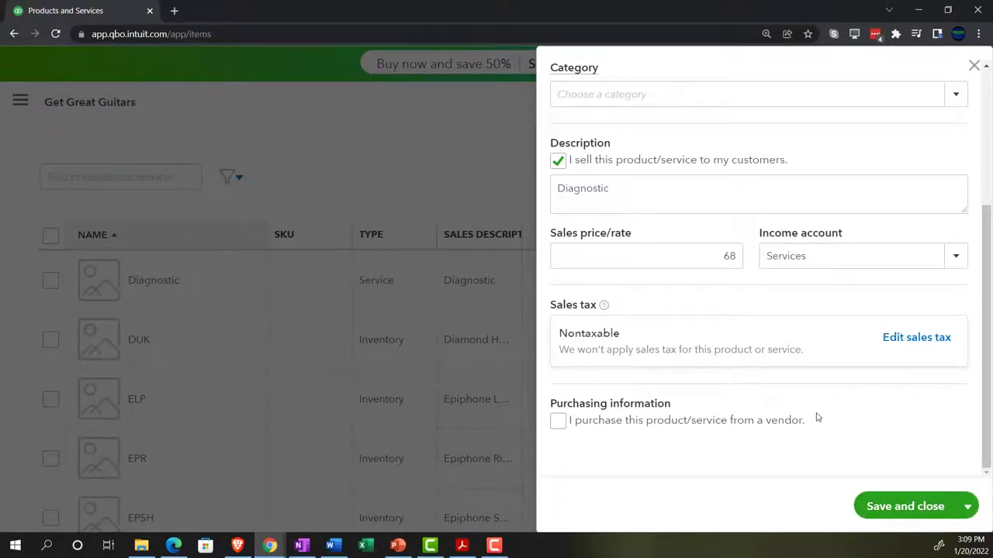
scroll(822, 413, up, 3)
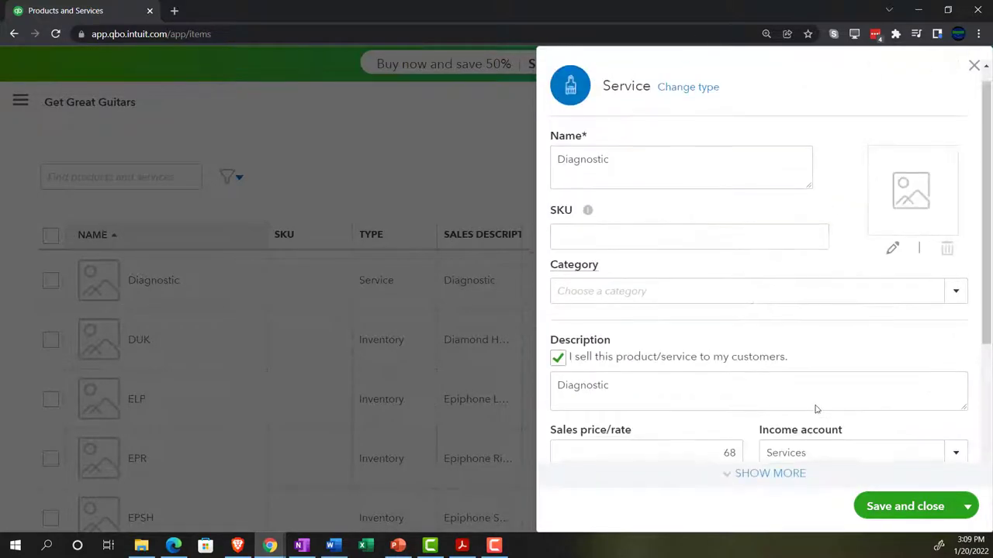
scroll(816, 410, down, 4)
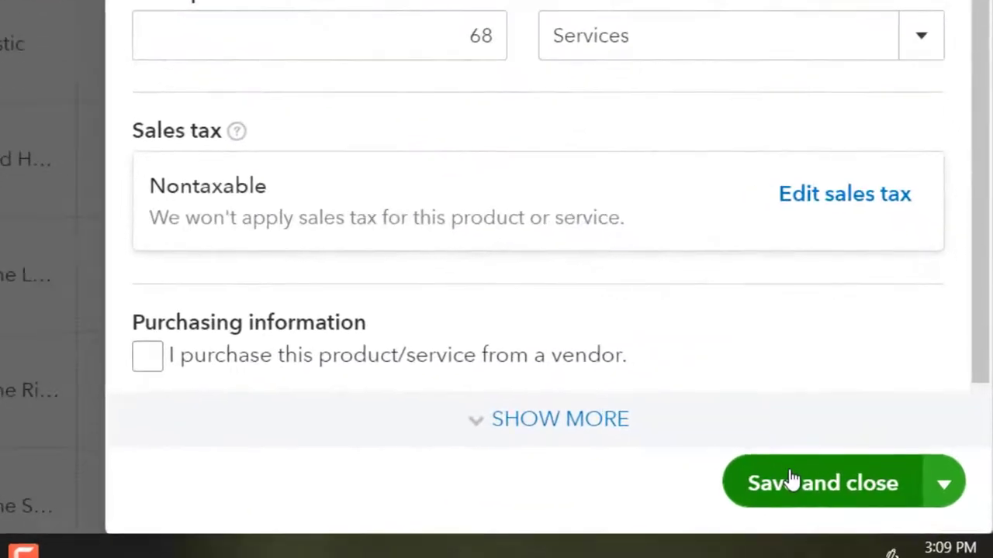
click(884, 506)
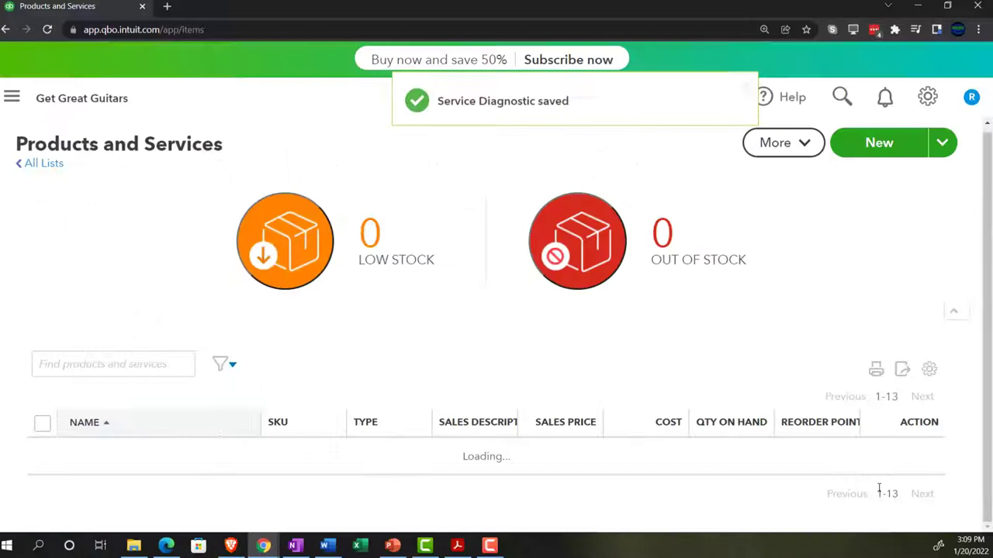
Look through the product list and open Hourly Service 1 for editing to check its sales tax setting
scroll(591, 290, down, 5)
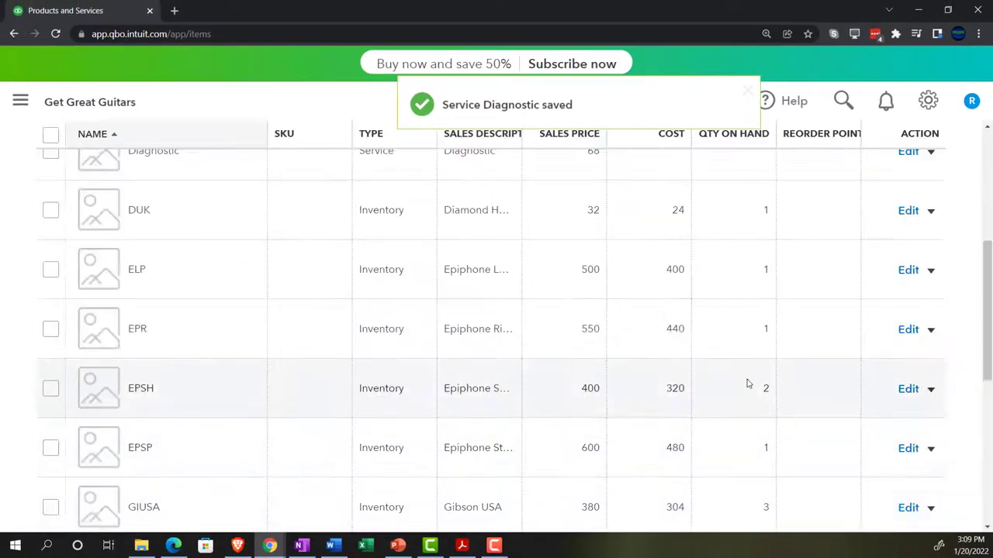
scroll(481, 345, up, 3)
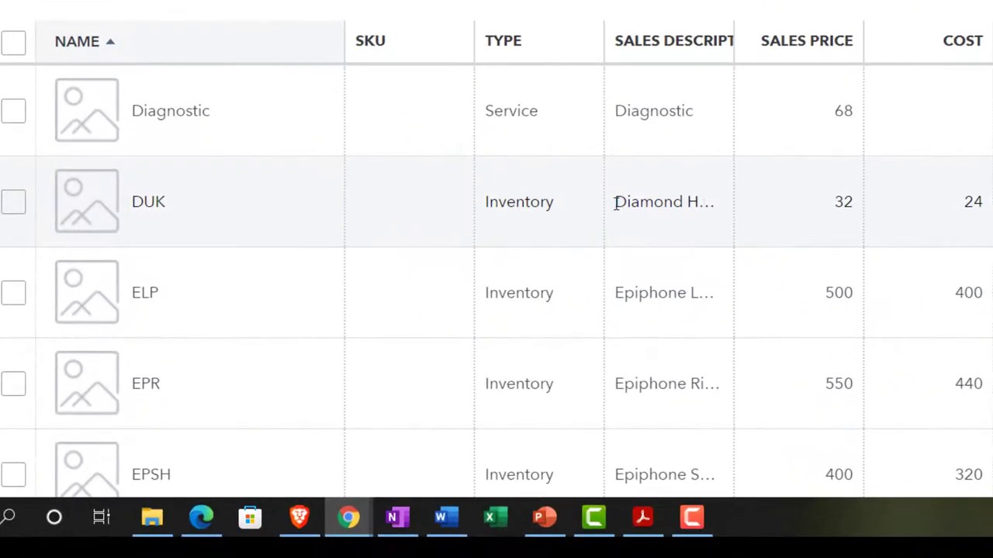
scroll(615, 203, down, 8)
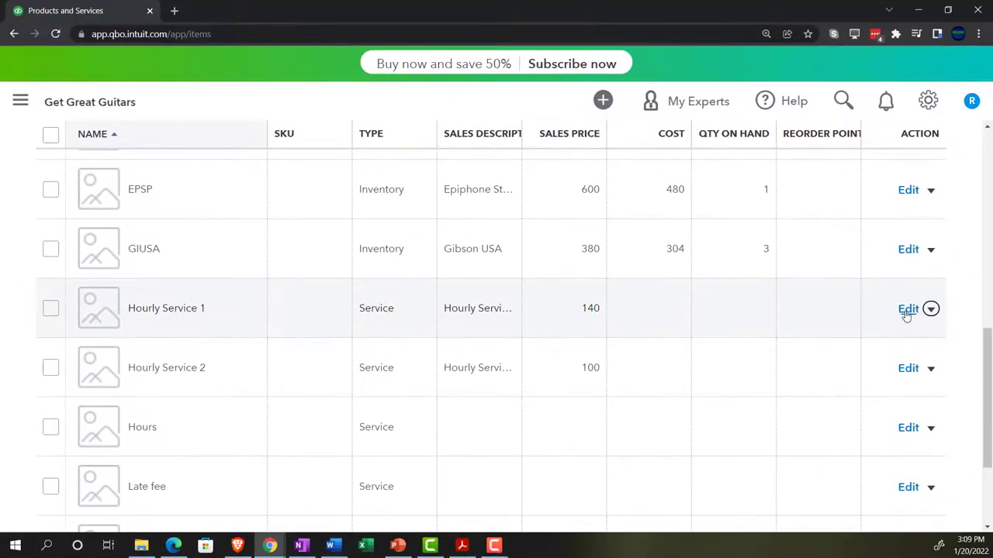
click(907, 309)
scroll(857, 318, down, 3)
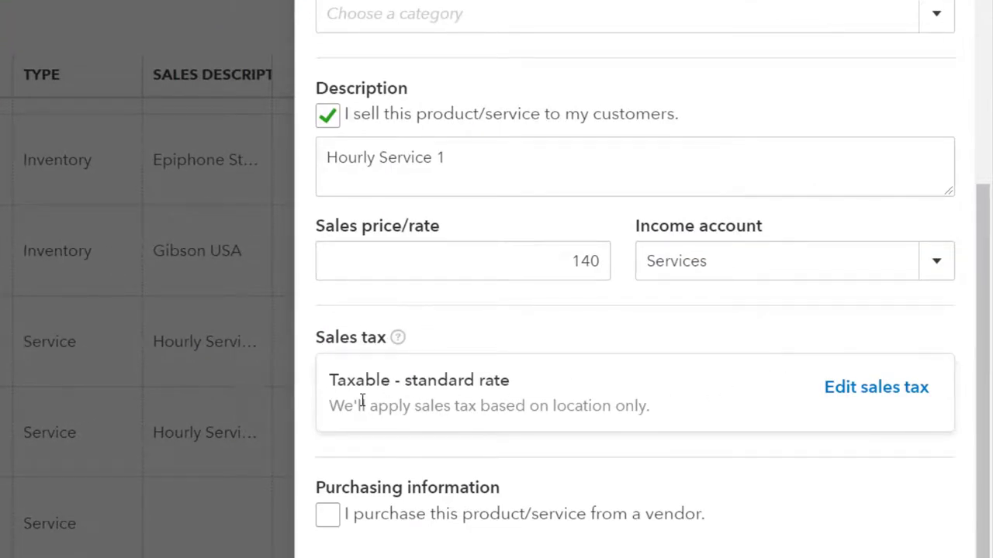
Set the sales tax of Hourly Service 1 to Nontaxable, and save the service
click(888, 396)
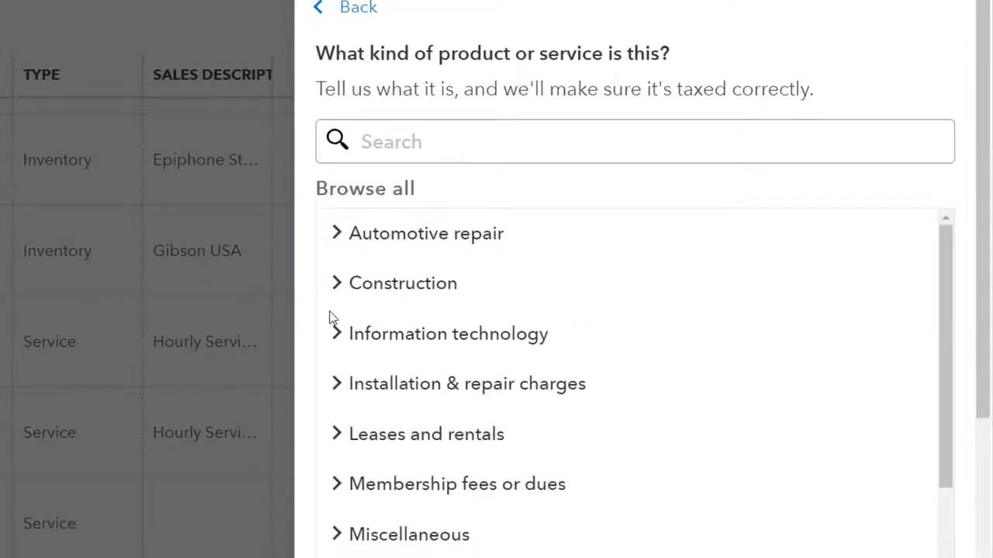
scroll(330, 318, down, 10)
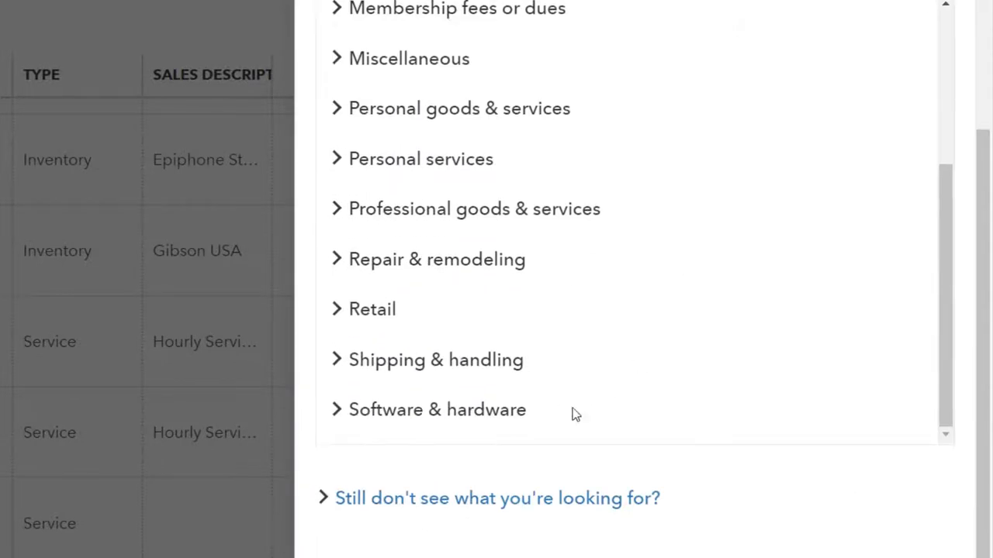
click(326, 501)
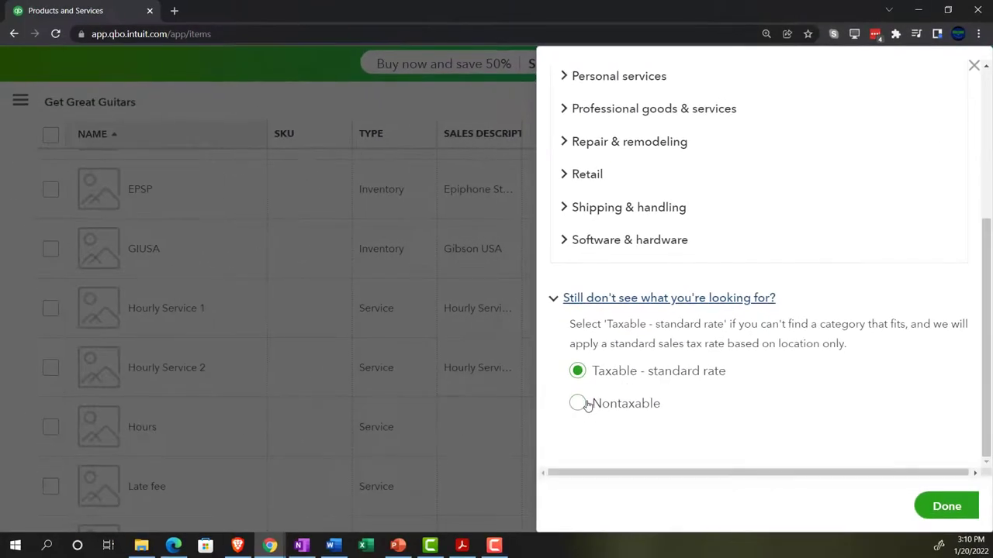
click(382, 557)
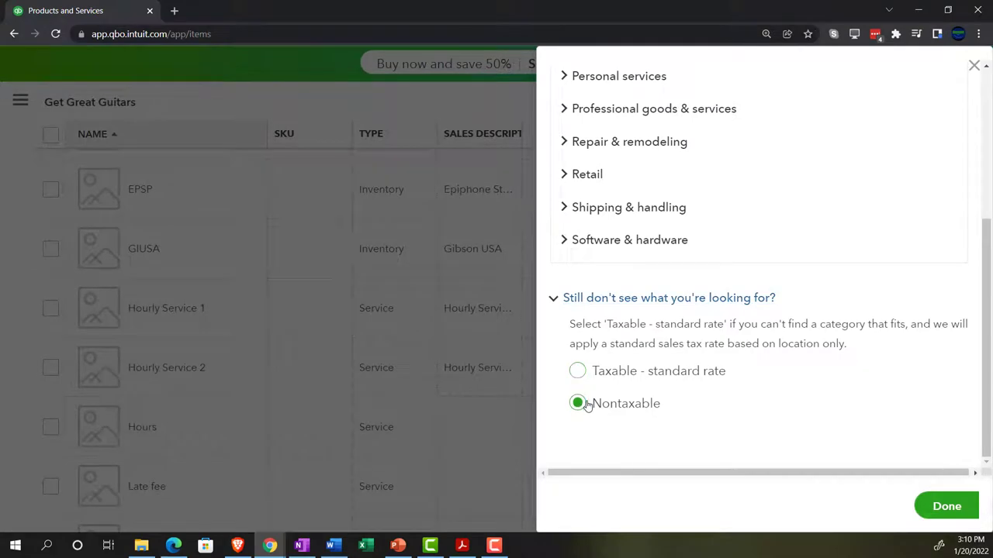
click(945, 507)
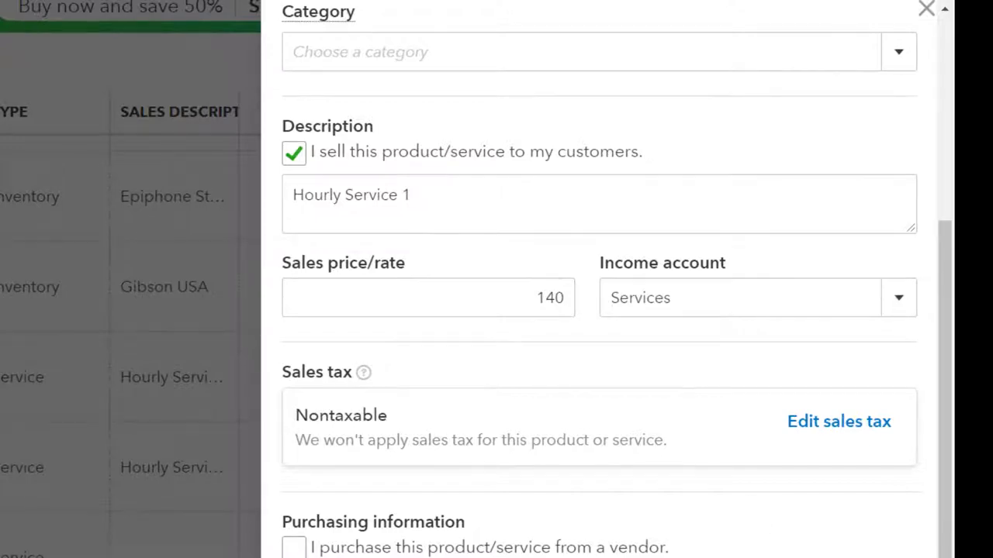
click(904, 507)
Look over the items in the list and reopen the Diagnostic service to check its sales tax setting
scroll(911, 487, down, 2)
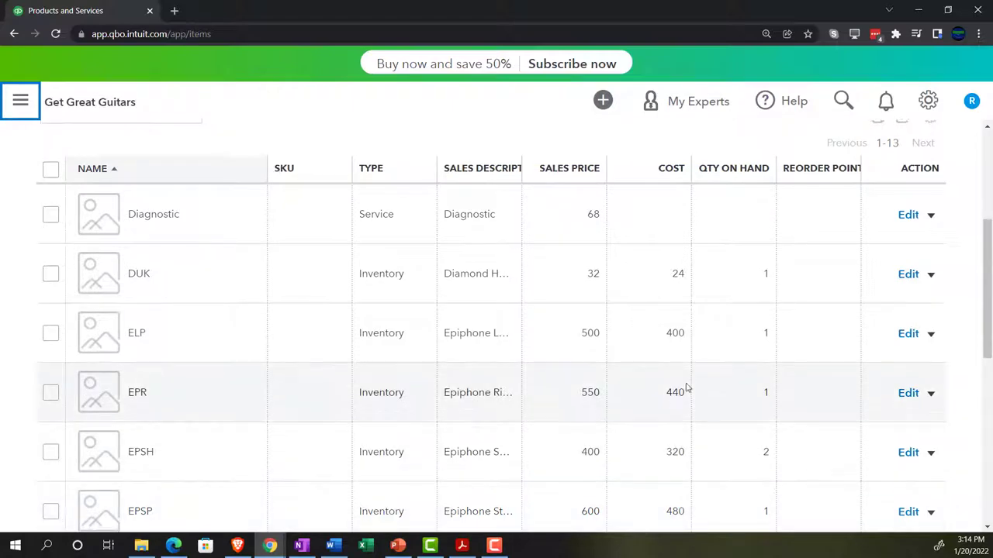
scroll(683, 395, down, 3)
scroll(673, 401, down, 2)
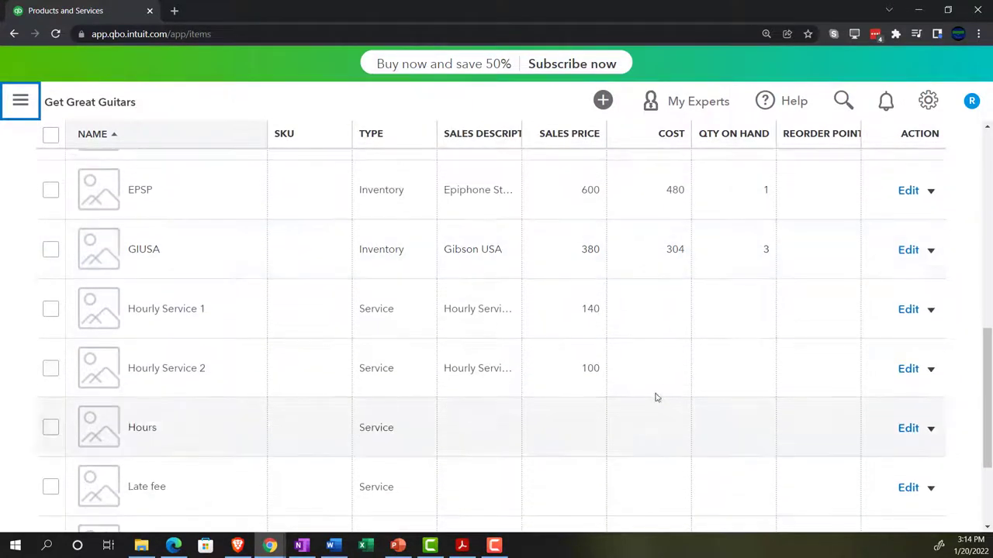
scroll(872, 382, up, 5)
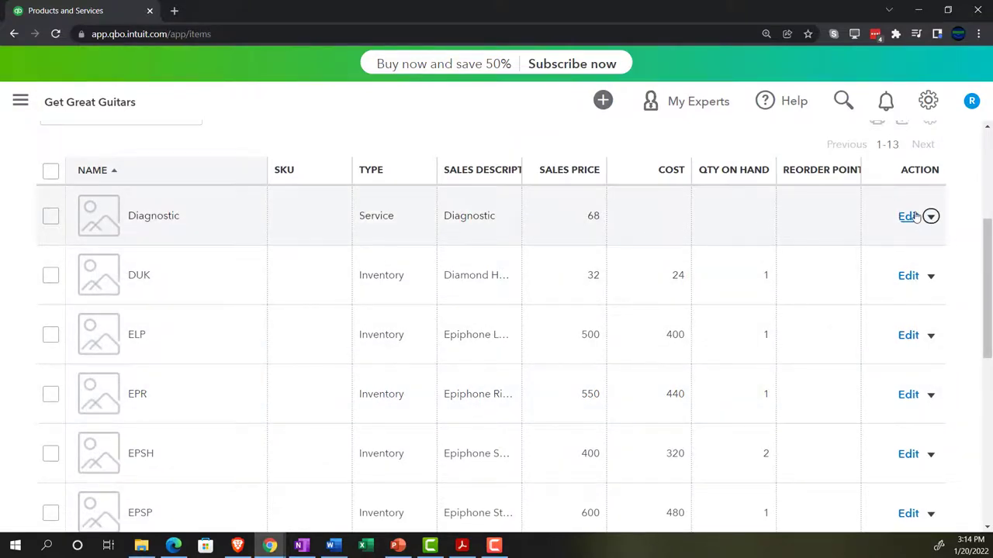
click(909, 216)
scroll(532, 438, down, 4)
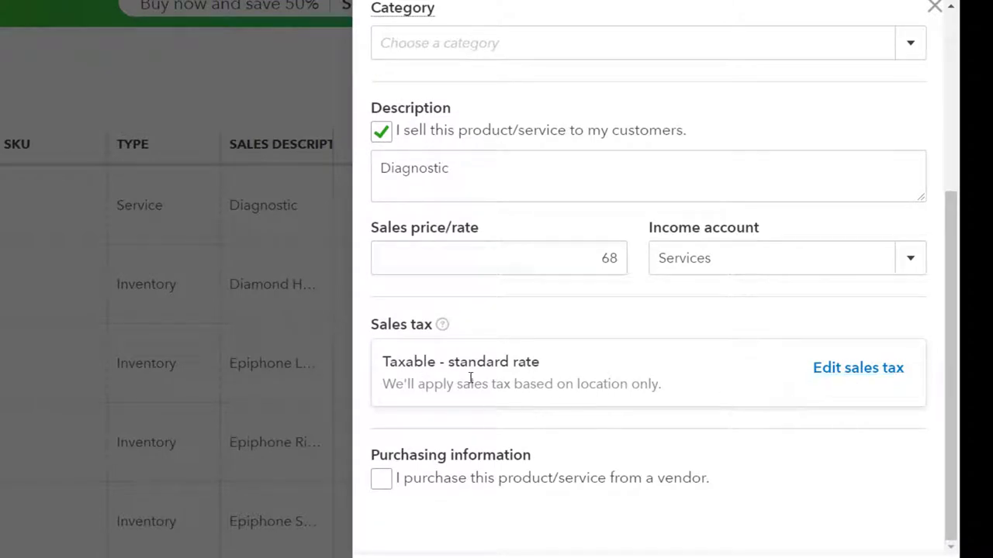
Try to set the Diagnostic service's sales tax category to Exterminator services under Personal services, and save the service
click(819, 376)
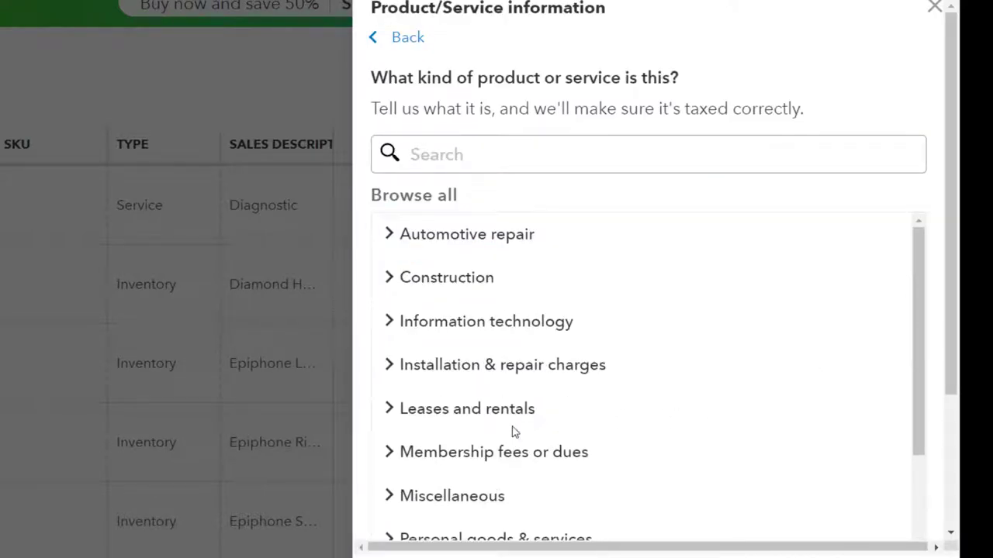
scroll(514, 432, down, 1)
scroll(515, 432, down, 3)
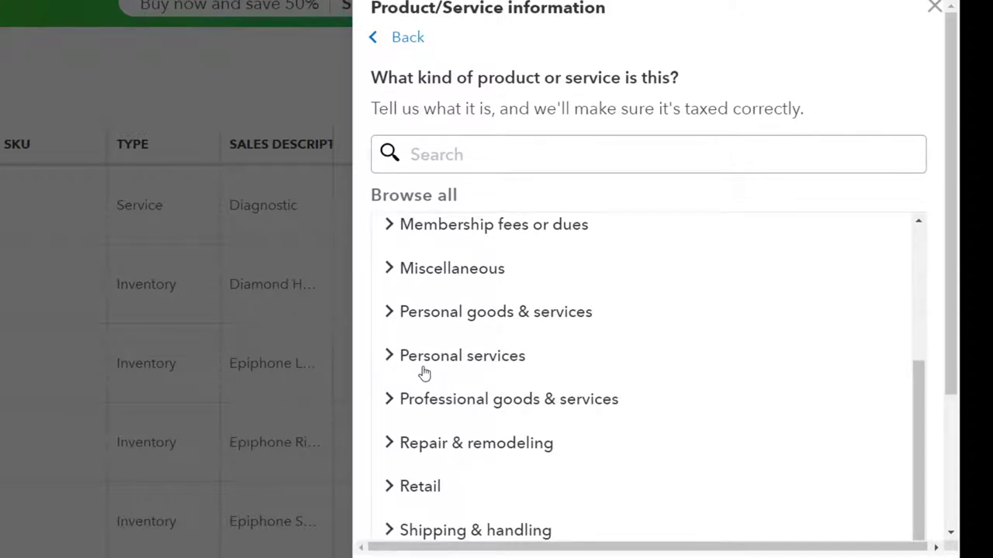
scroll(408, 466, down, 1)
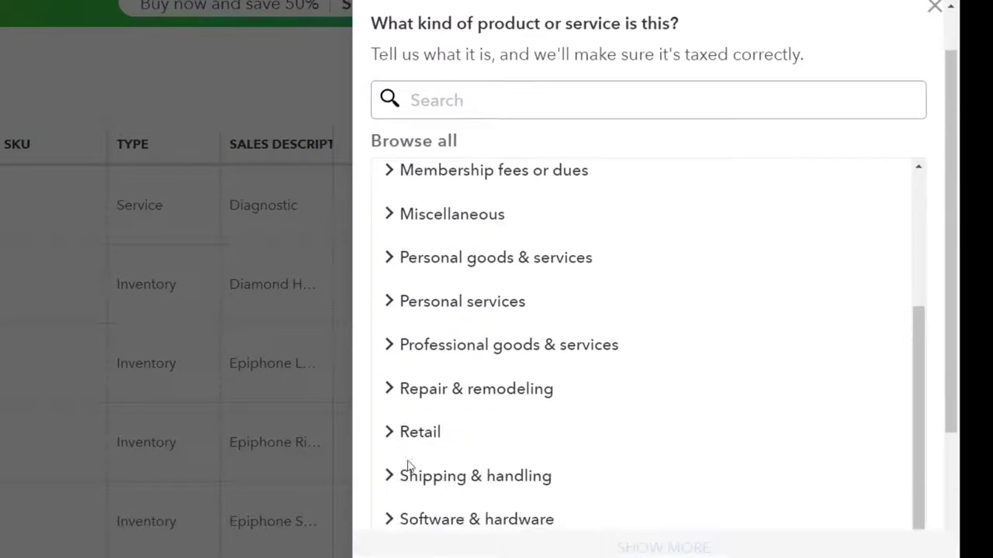
scroll(409, 466, down, 2)
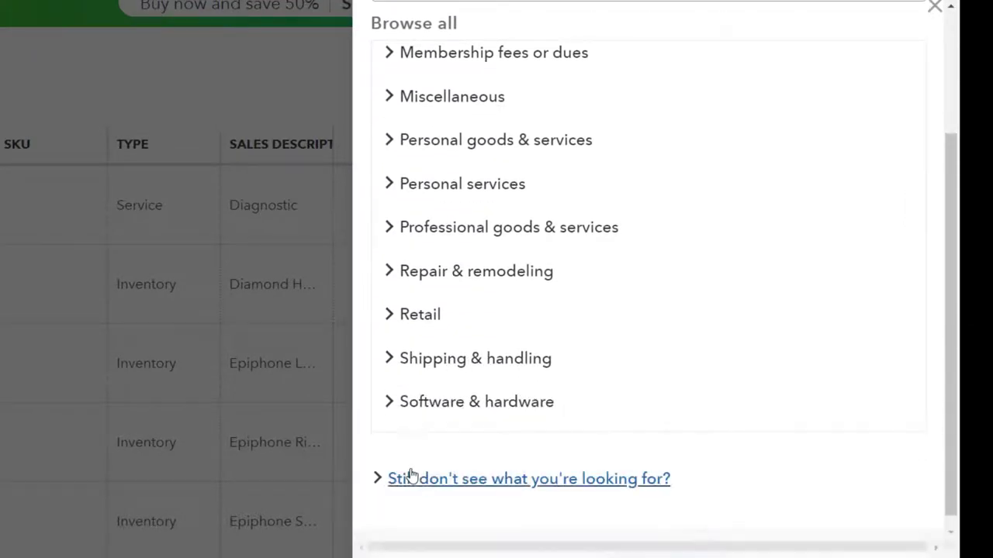
click(392, 189)
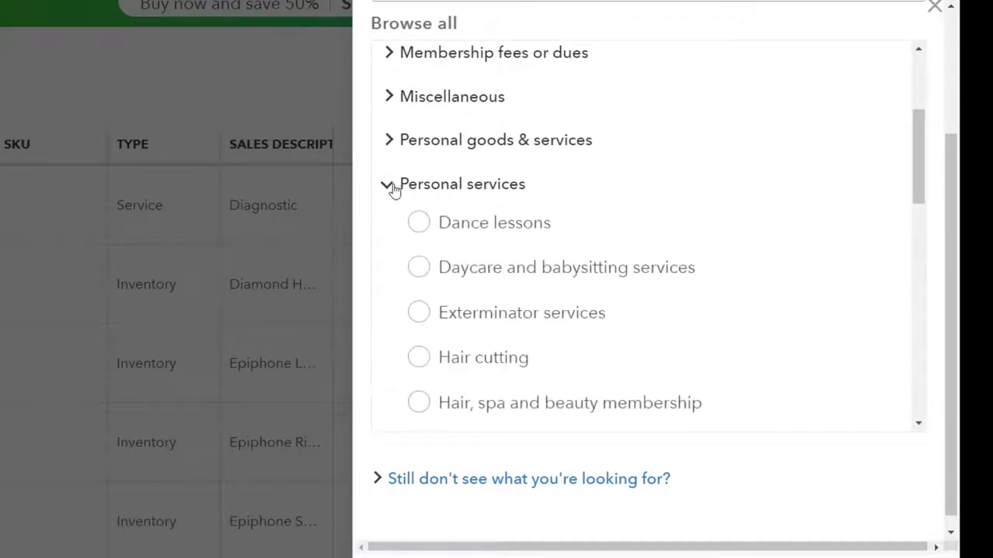
click(420, 314)
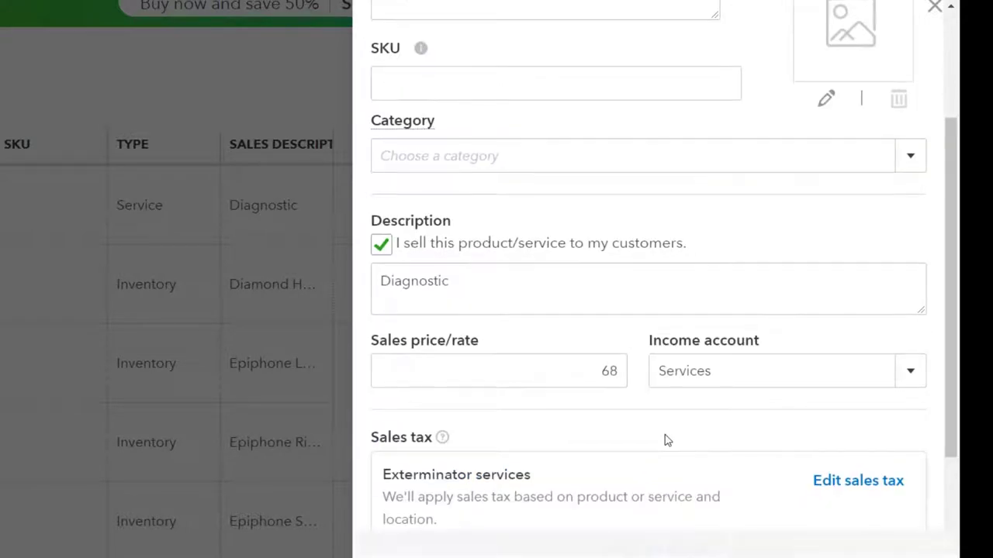
scroll(665, 439, down, 1)
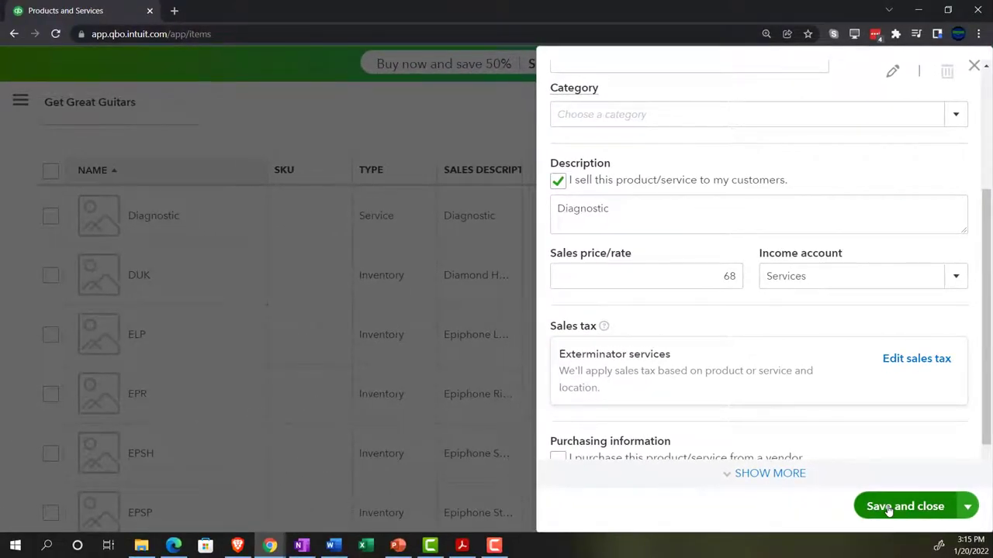
click(888, 506)
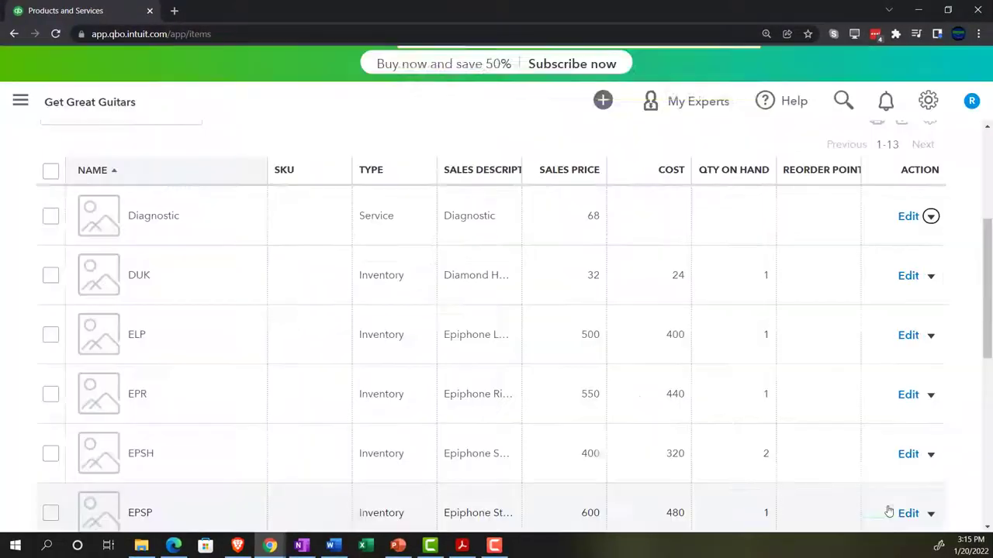
Reopen the Diagnostic service to check its sales tax setting, and close it without changes
scroll(886, 510, down, 1)
scroll(868, 341, up, 1)
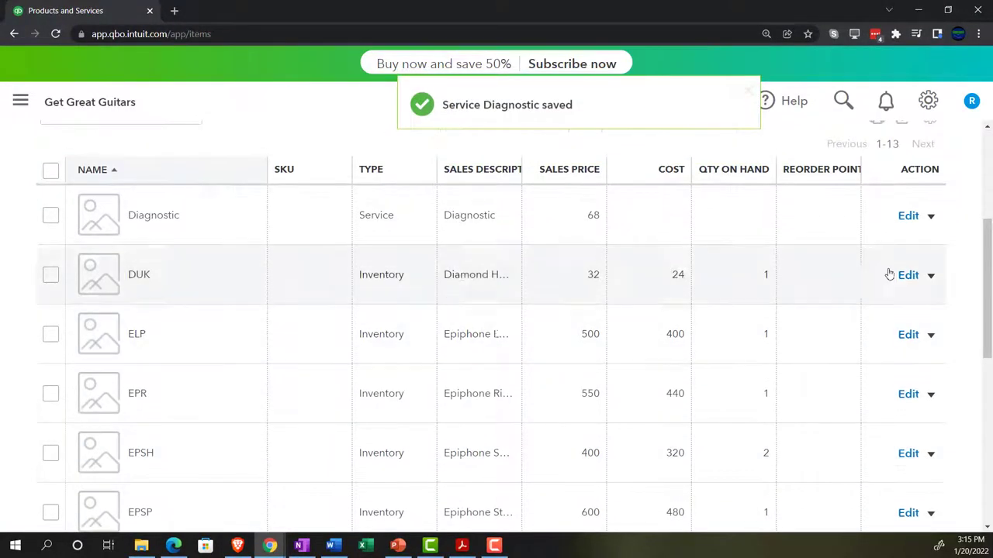
click(907, 217)
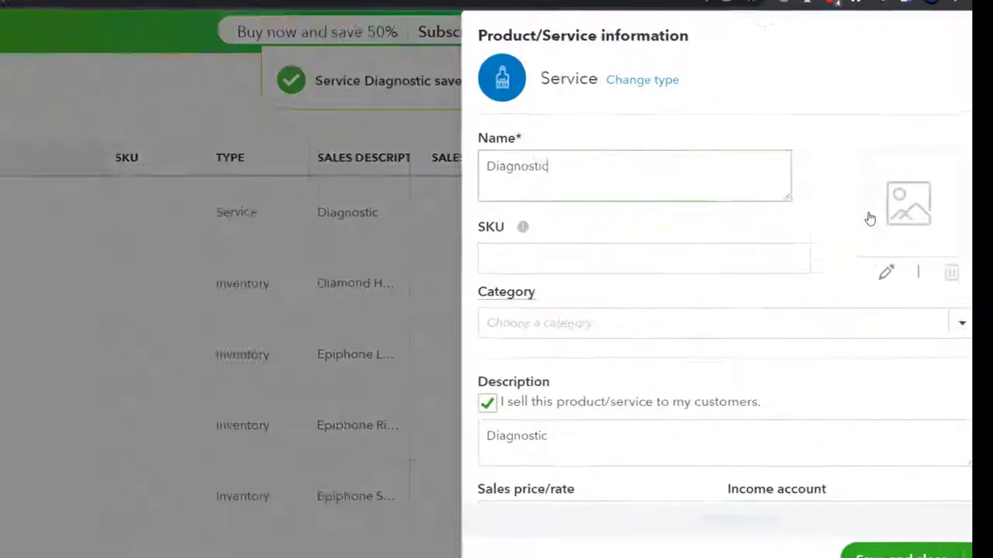
scroll(800, 321, down, 2)
scroll(708, 349, down, 2)
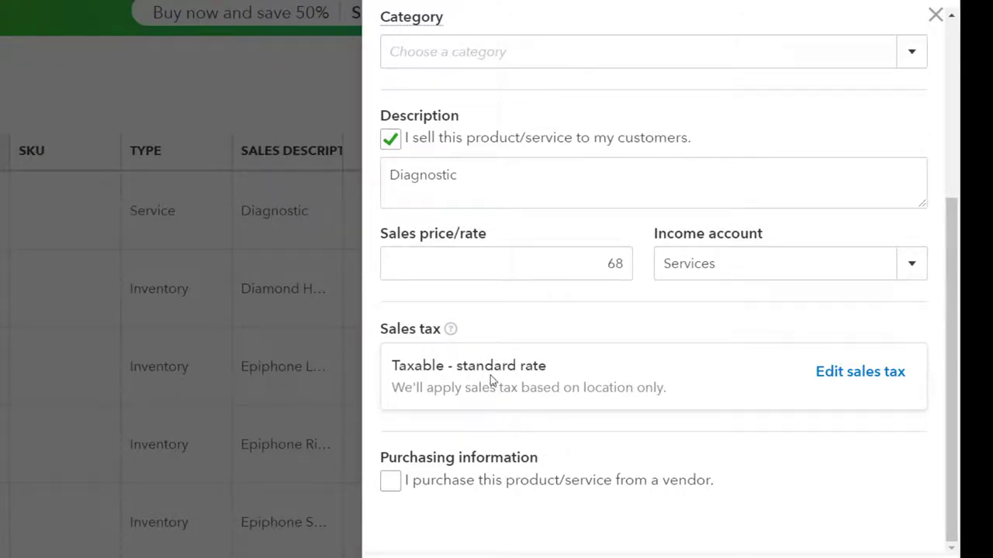
click(935, 14)
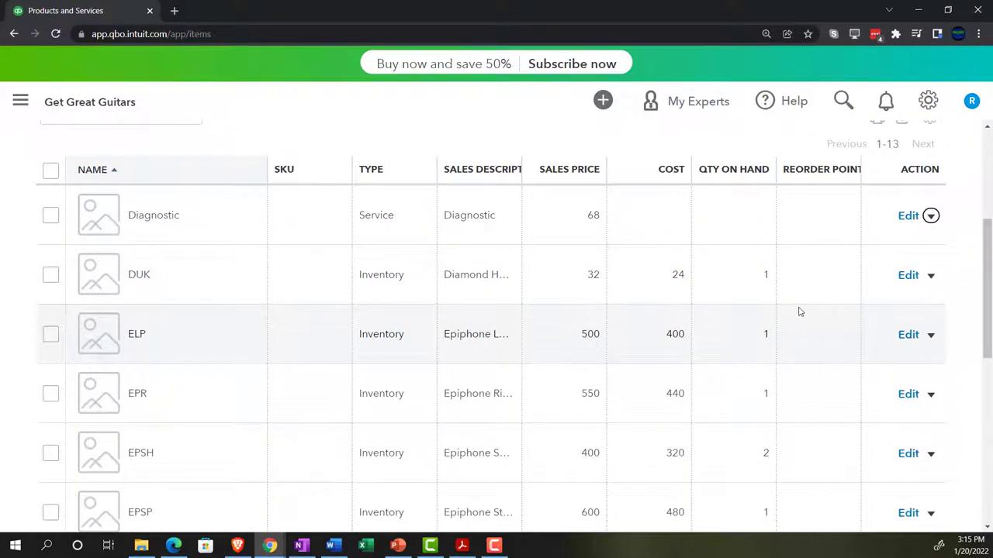
Set the sales tax of the Hours service to Nontaxable, and save the service
scroll(800, 311, down, 5)
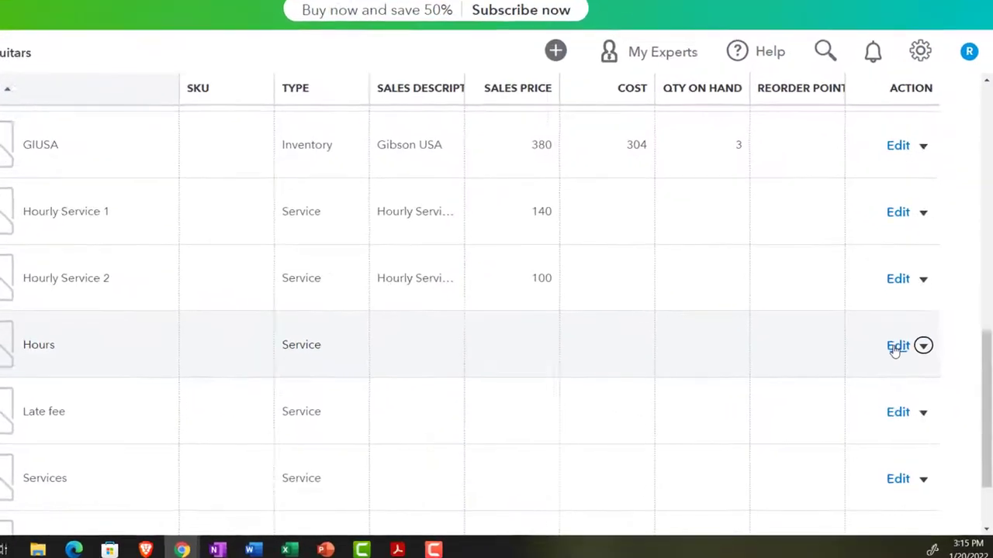
click(907, 363)
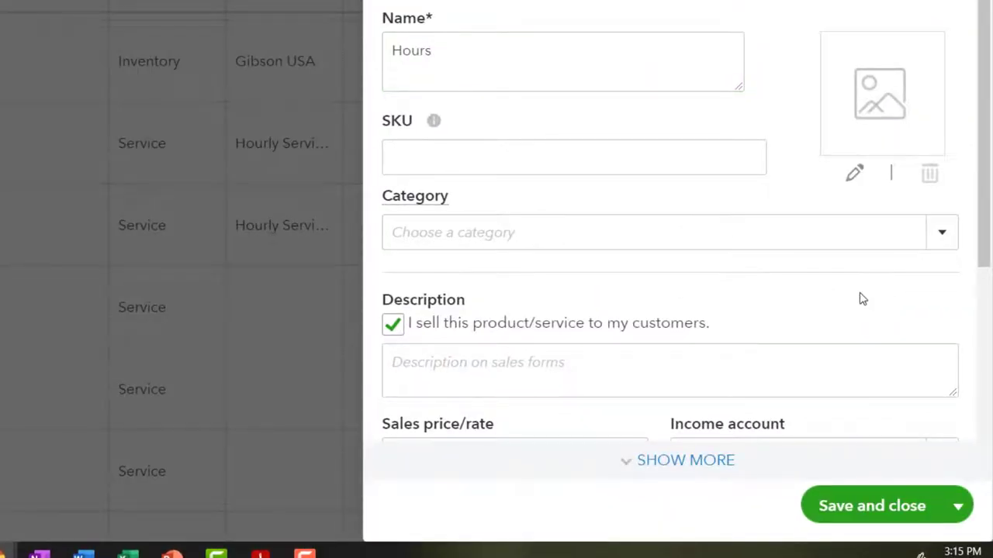
scroll(859, 295, down, 3)
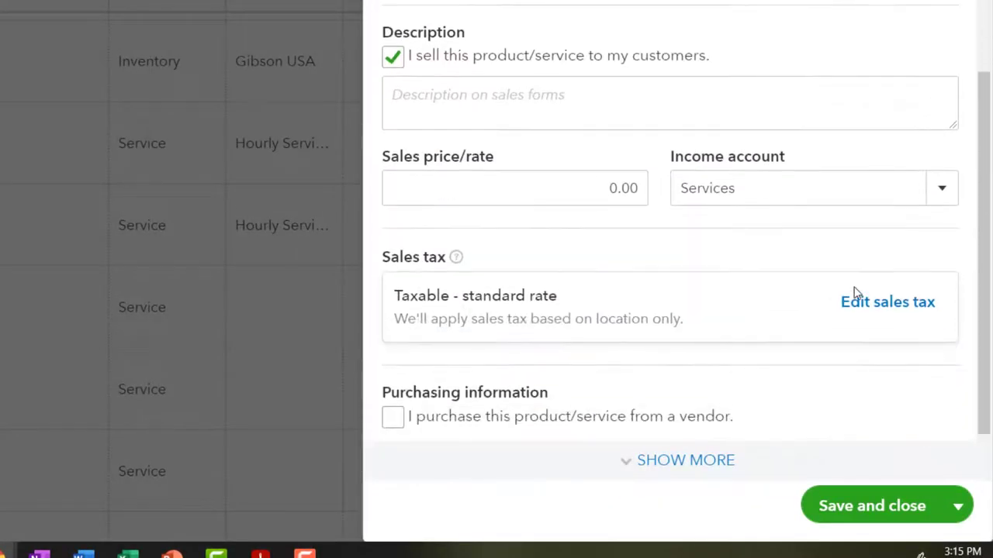
scroll(855, 292, down, 1)
click(884, 275)
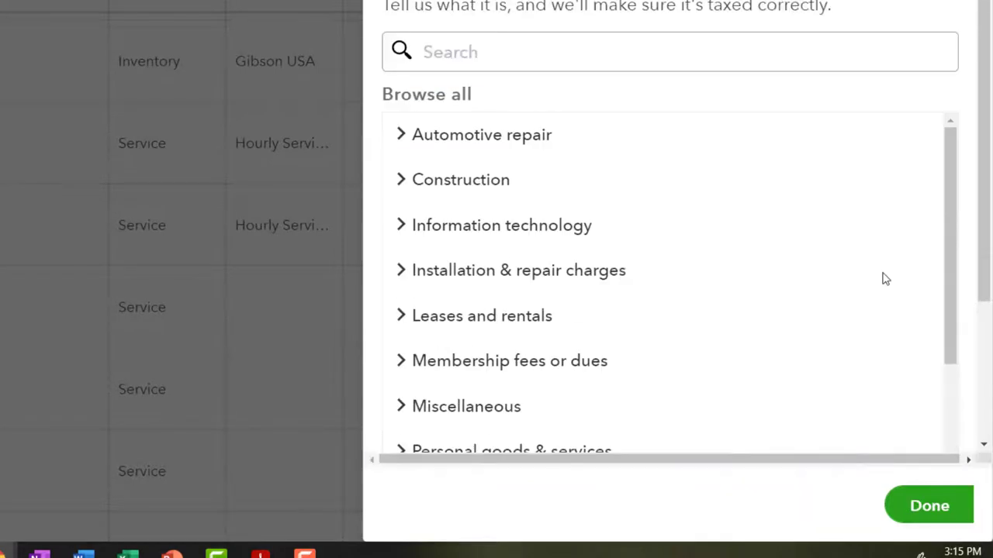
scroll(733, 297, down, 3)
scroll(785, 324, down, 3)
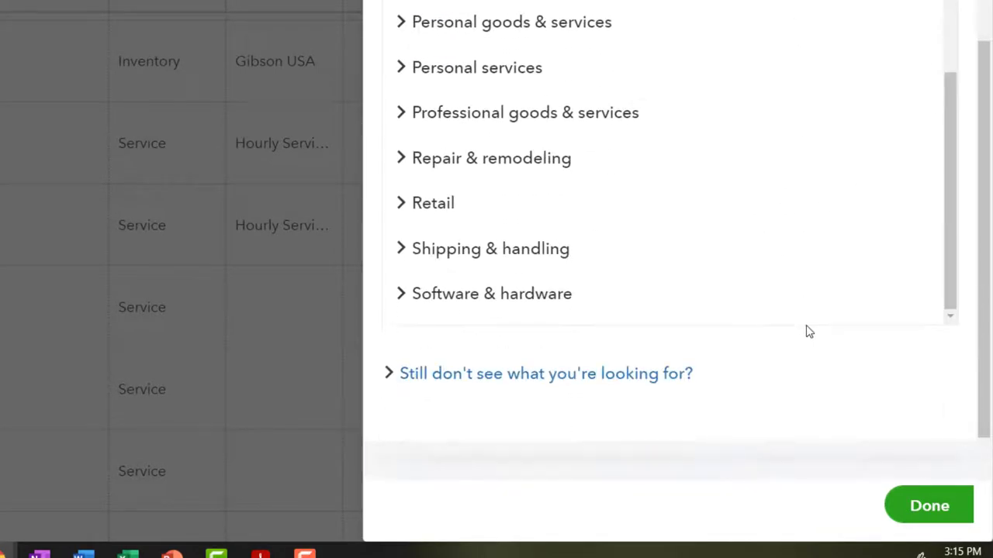
click(471, 382)
scroll(470, 388, down, 3)
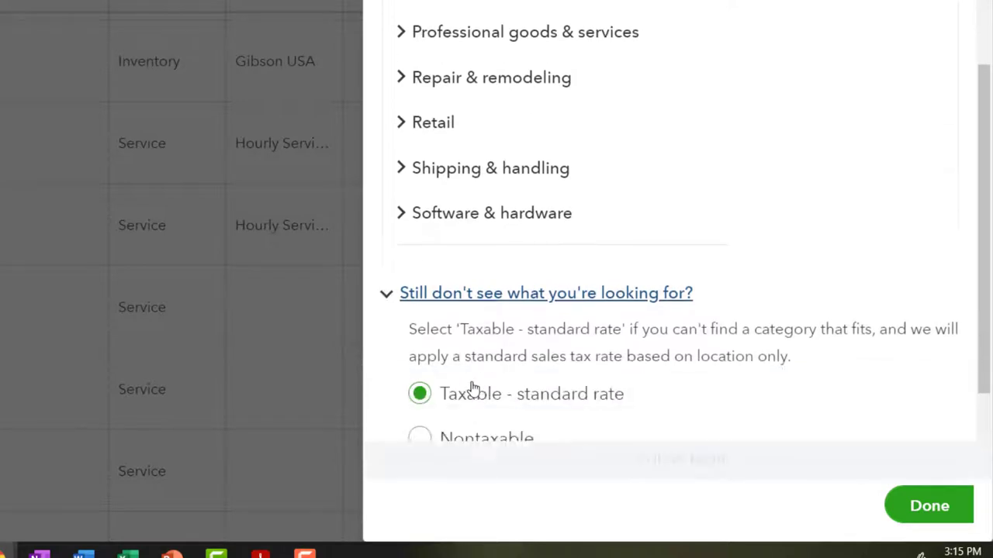
click(458, 374)
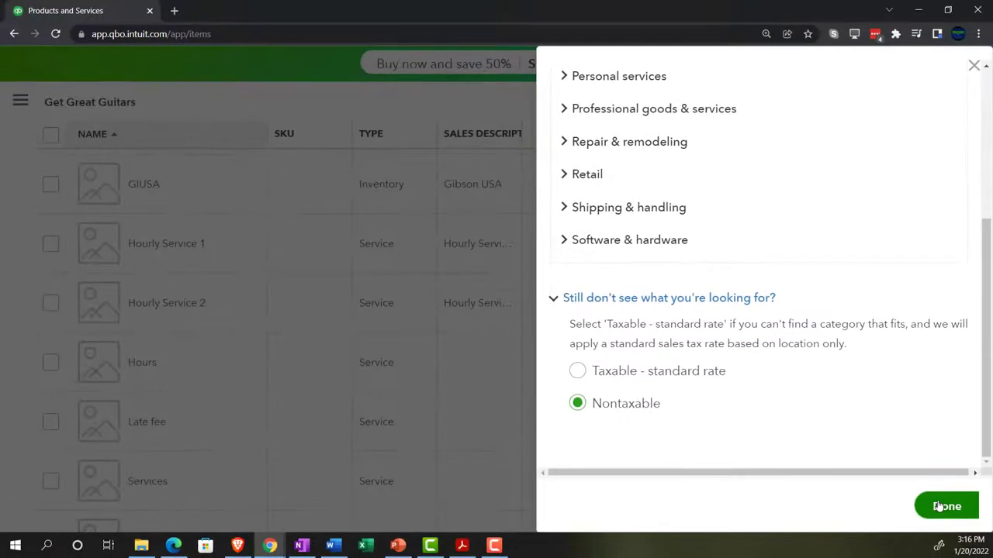
click(938, 507)
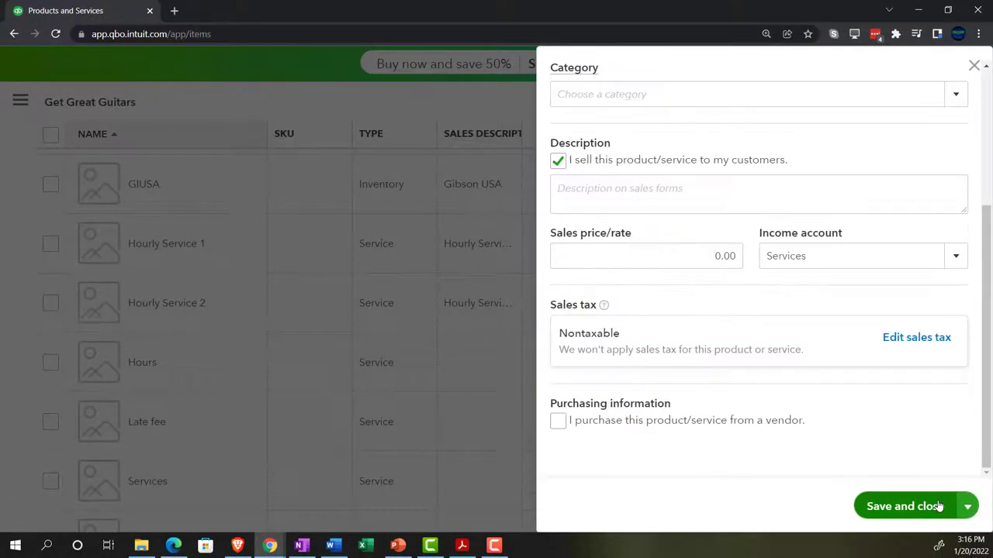
click(911, 506)
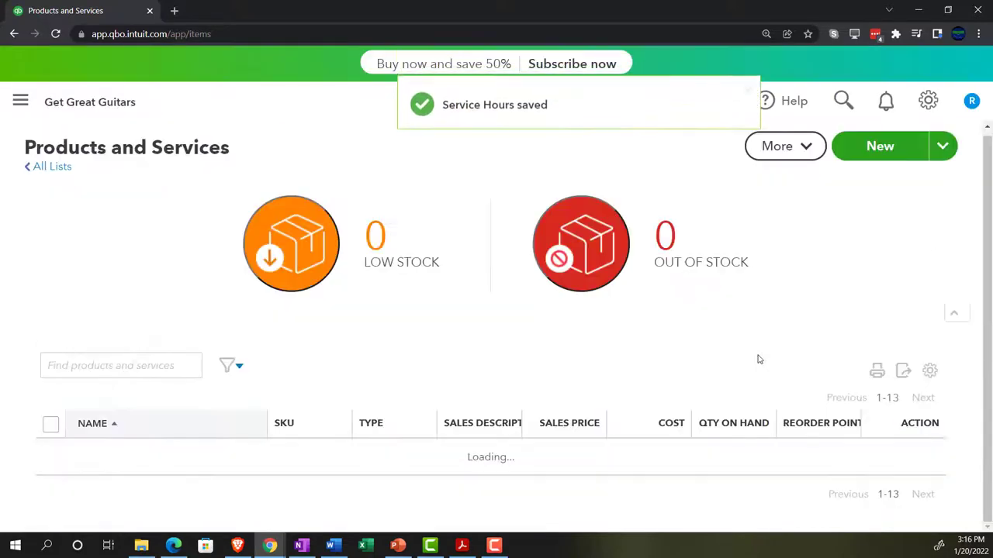
Look over the product list, and view the transaction forms offered for creating new records
scroll(759, 359, down, 5)
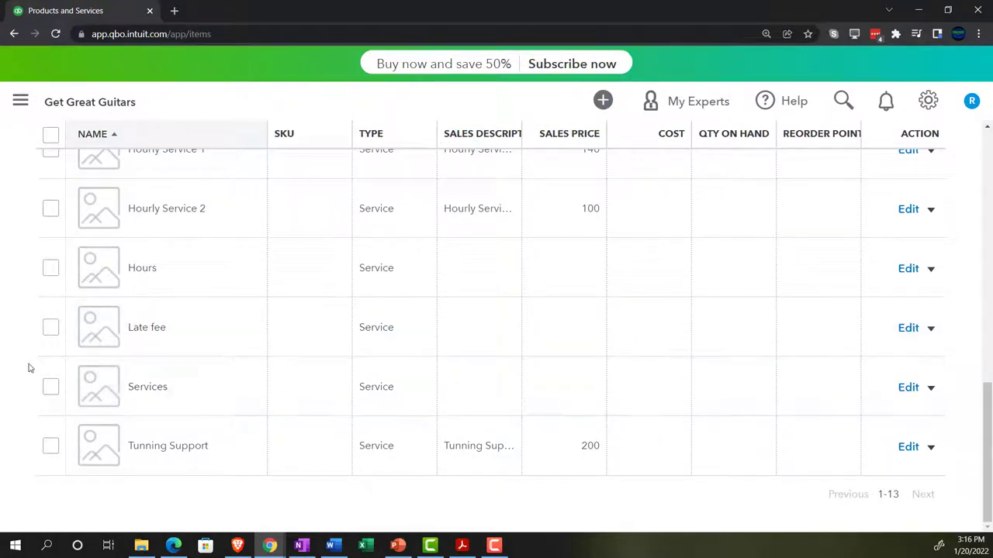
scroll(25, 367, up, 10)
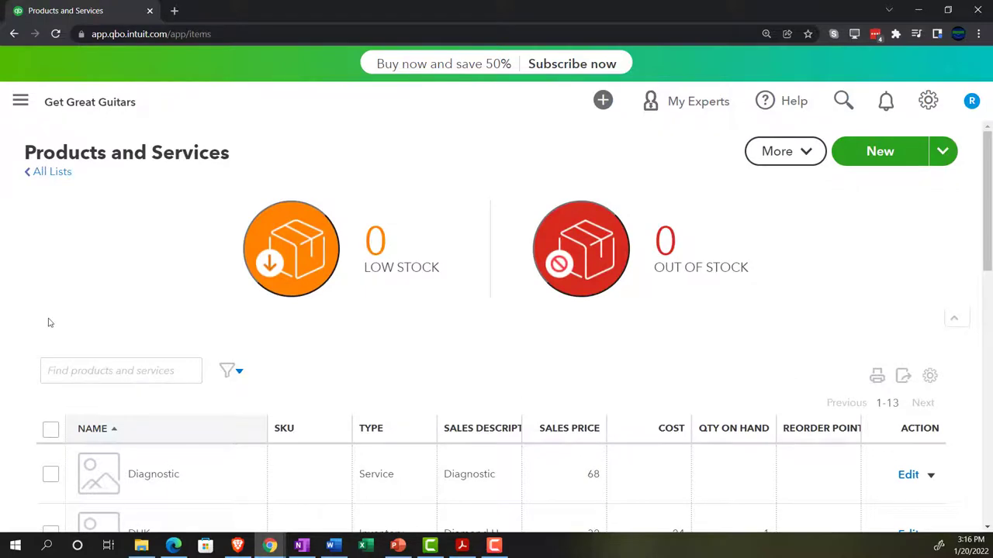
click(21, 105)
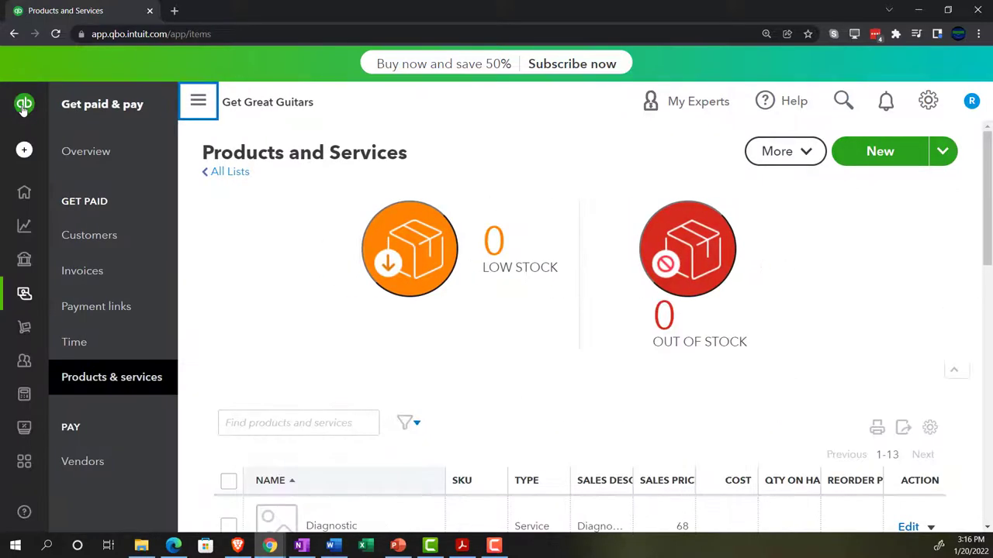
click(24, 149)
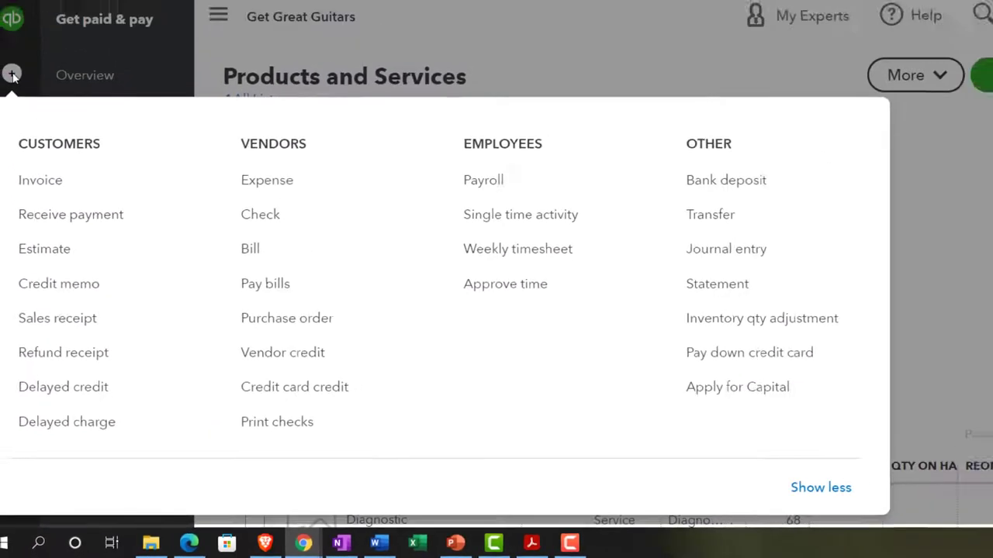
click(24, 151)
mouse_move(33, 228)
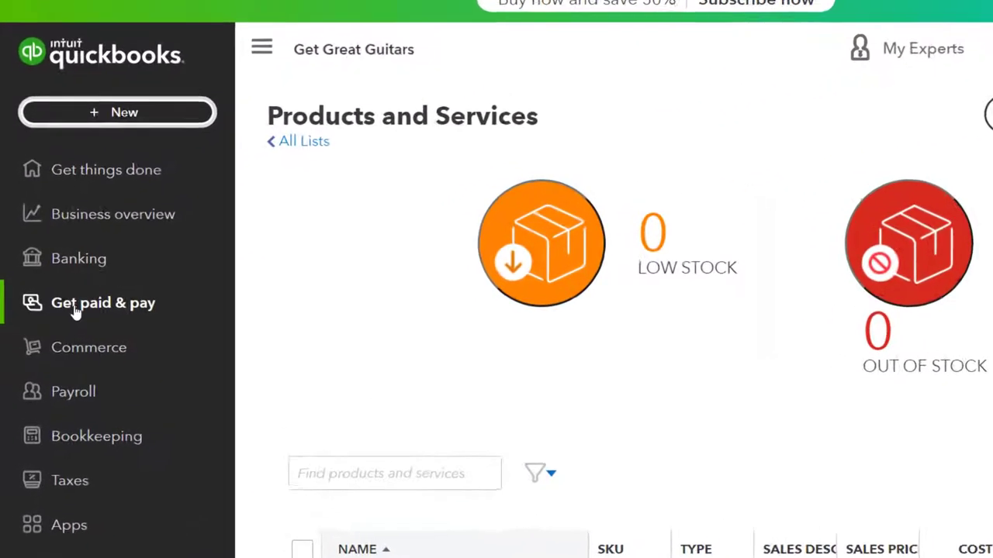
Look at where Customers sits under Sales in the sample company, and return to Get Great Guitars
click(83, 310)
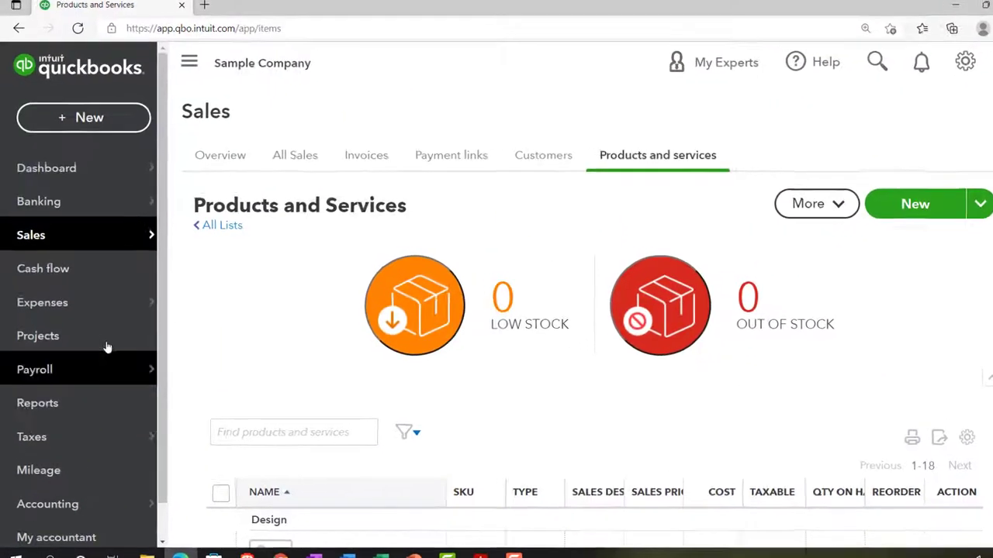
mouse_move(60, 233)
click(779, 159)
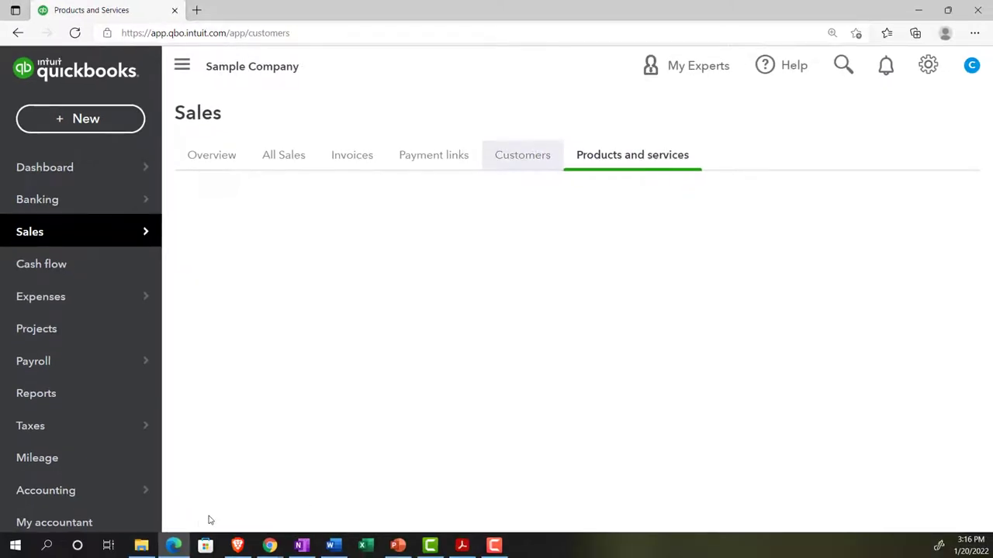
mouse_move(273, 546)
click(238, 474)
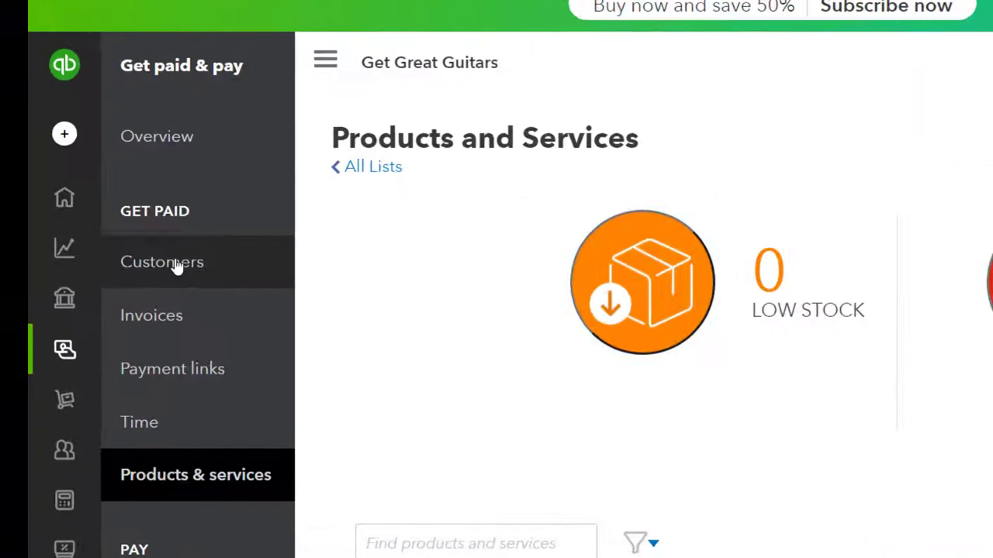
Go to the Customers page of Get Great Guitars and start adding a customer manually
click(99, 239)
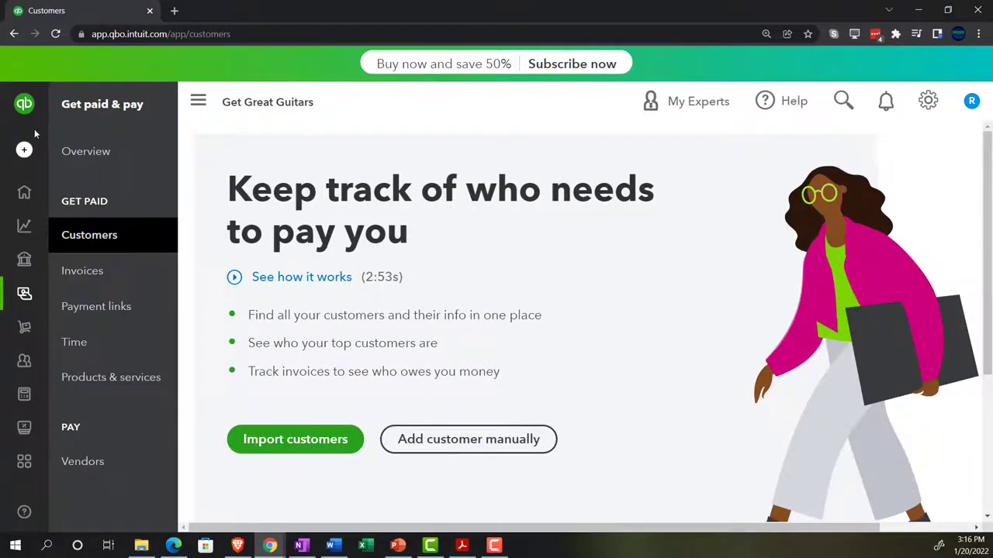
click(197, 100)
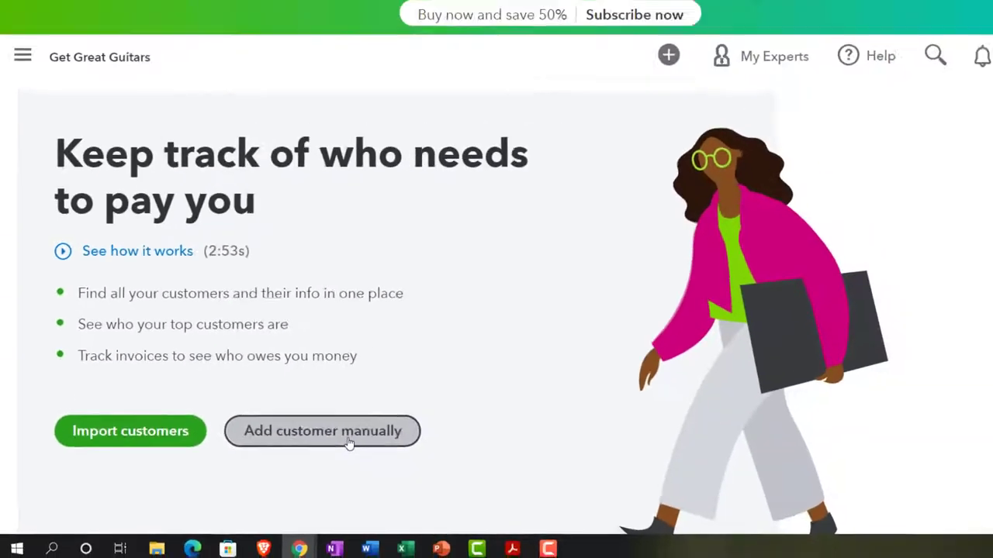
click(574, 394)
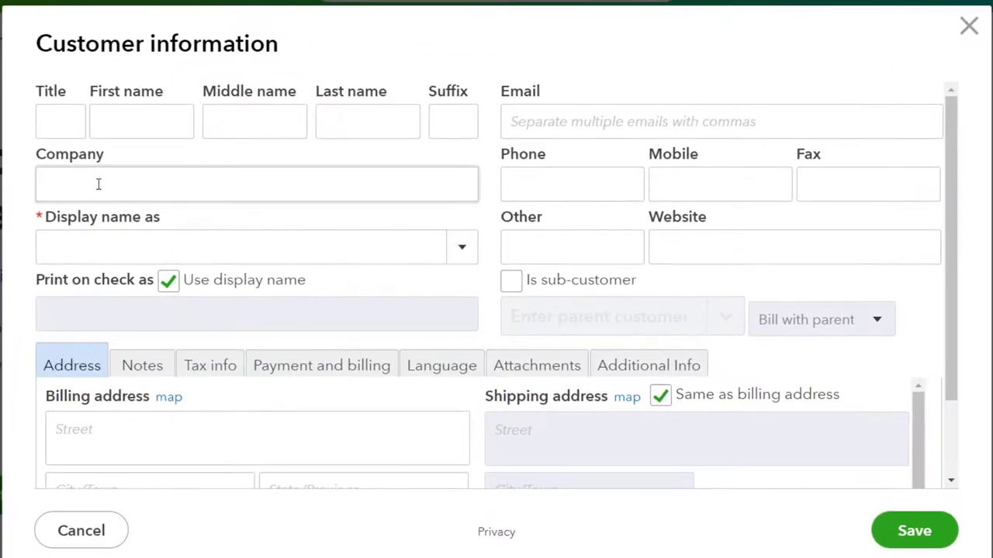
Enter Test Customer as the new customer's display name
click(82, 247)
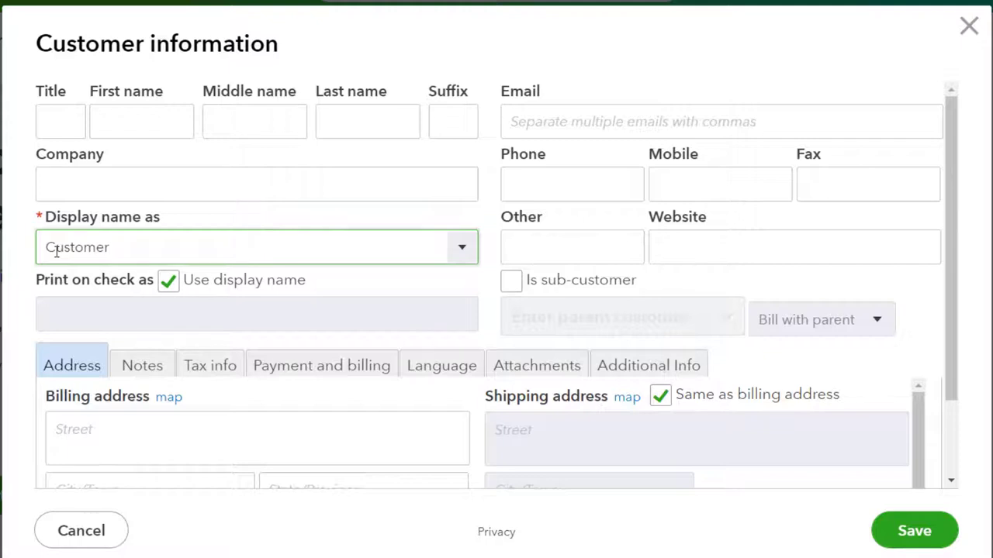
key(BackSpace)
key(BackSpace)
key(BackSpace)
key(BackSpace)
key(BackSpace)
key(BackSpace)
key(BackSpace)
key(BackSpace)
text(Test Customer)
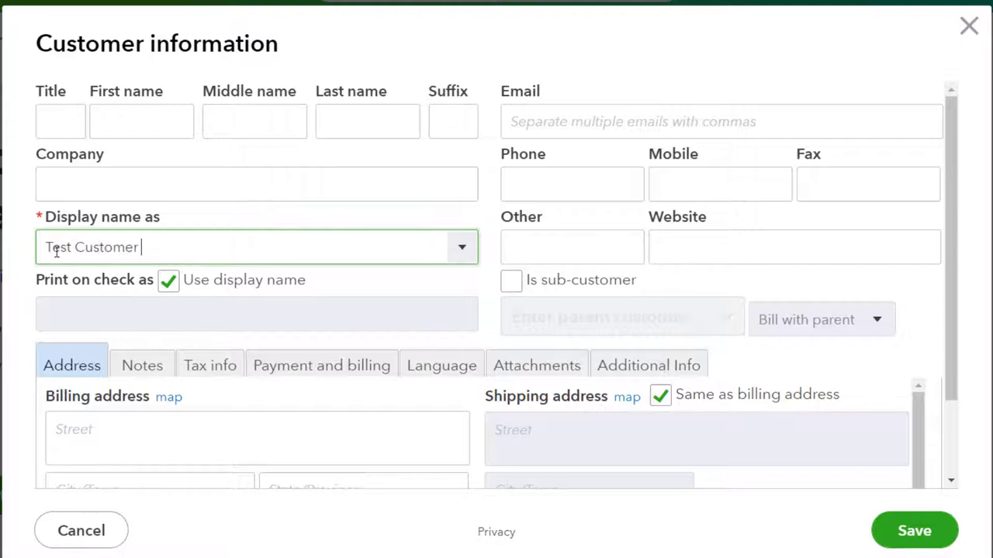
scroll(421, 367, down, 2)
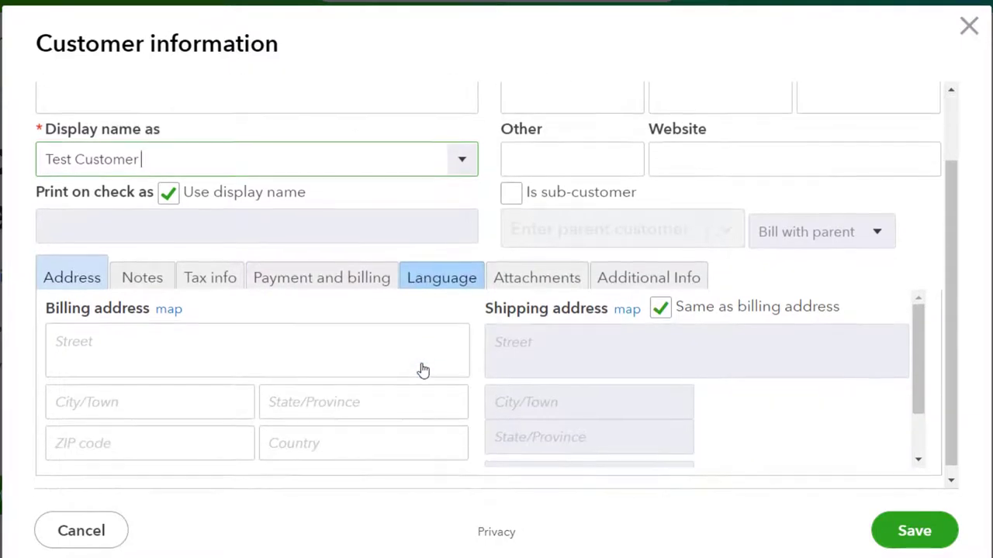
Check the tax info of the new Test Customer, leaving the tax rate based on location, and save the customer
scroll(421, 369, up, 2)
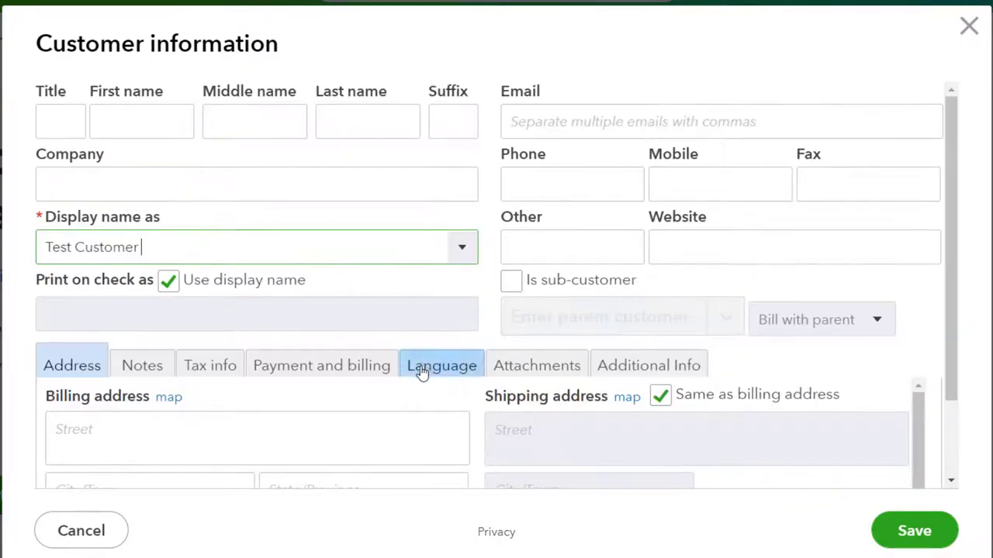
click(208, 372)
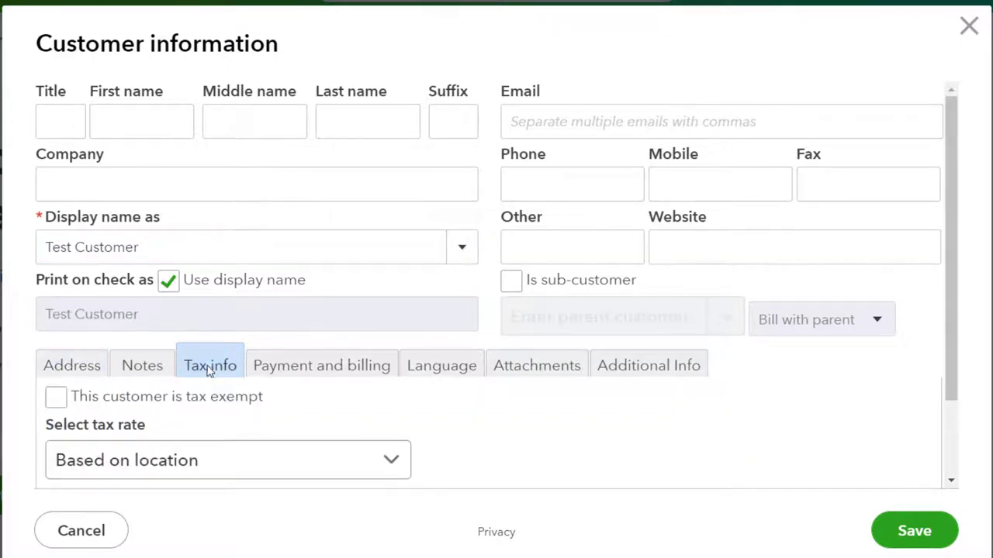
scroll(211, 380, down, 1)
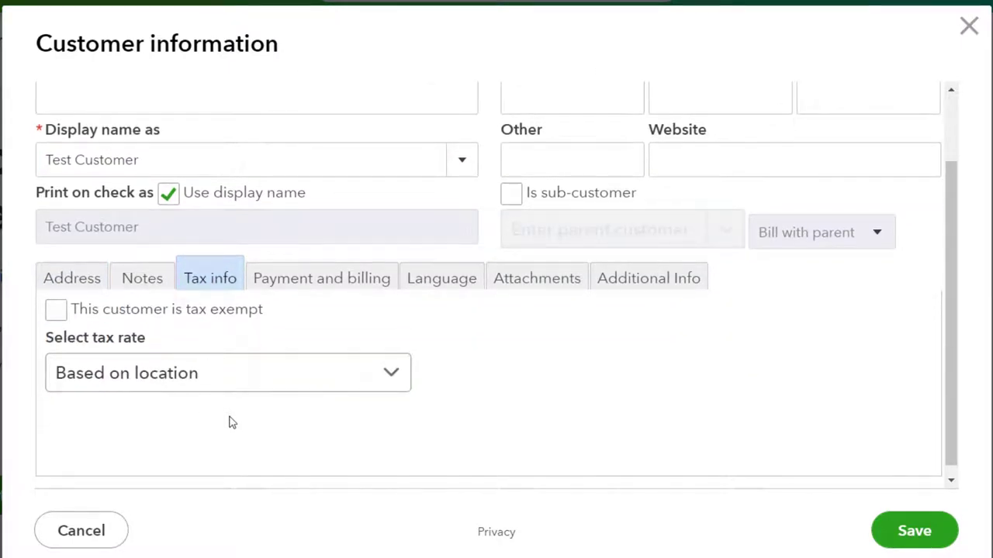
scroll(229, 422, up, 1)
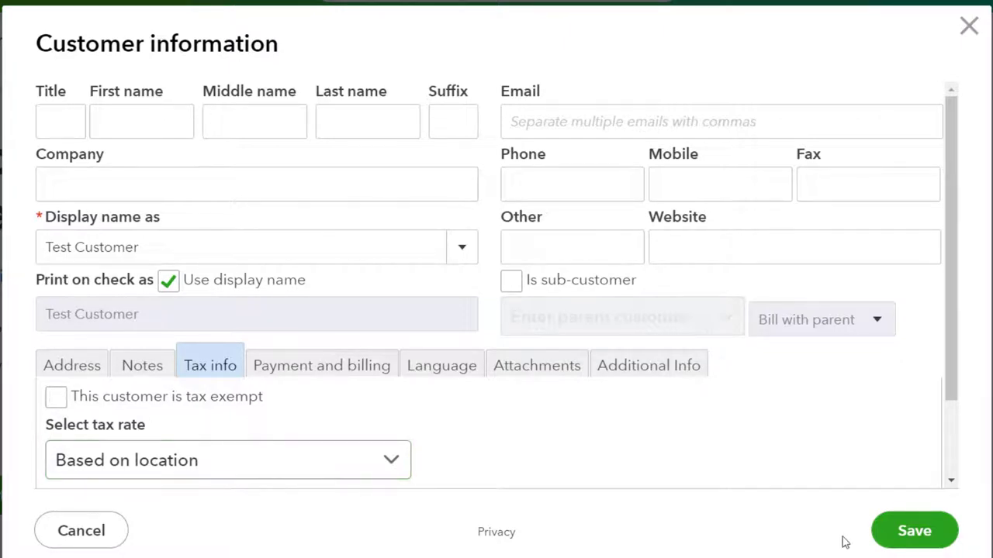
click(895, 540)
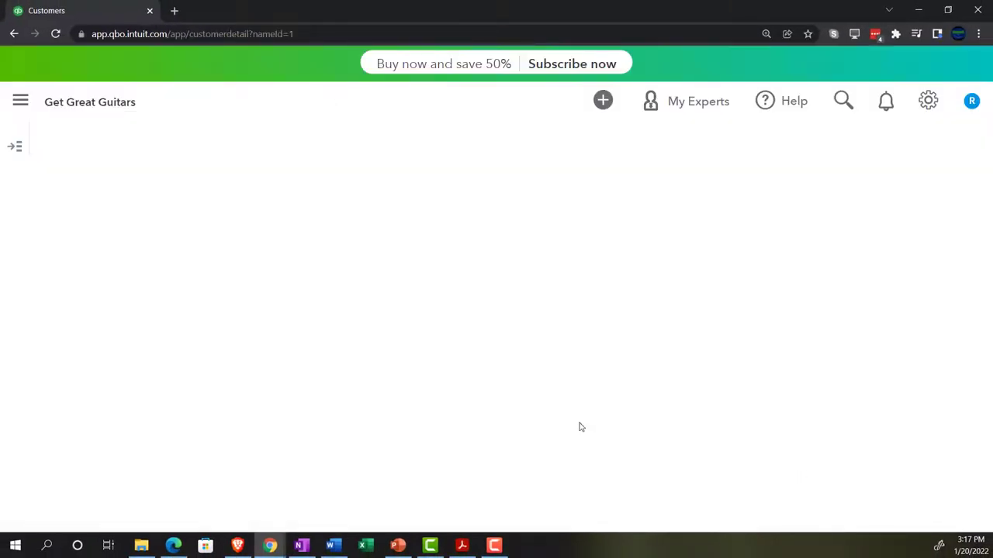
Start a new invoice, dismiss the customer info tour, and choose Test Customer as the customer
click(21, 101)
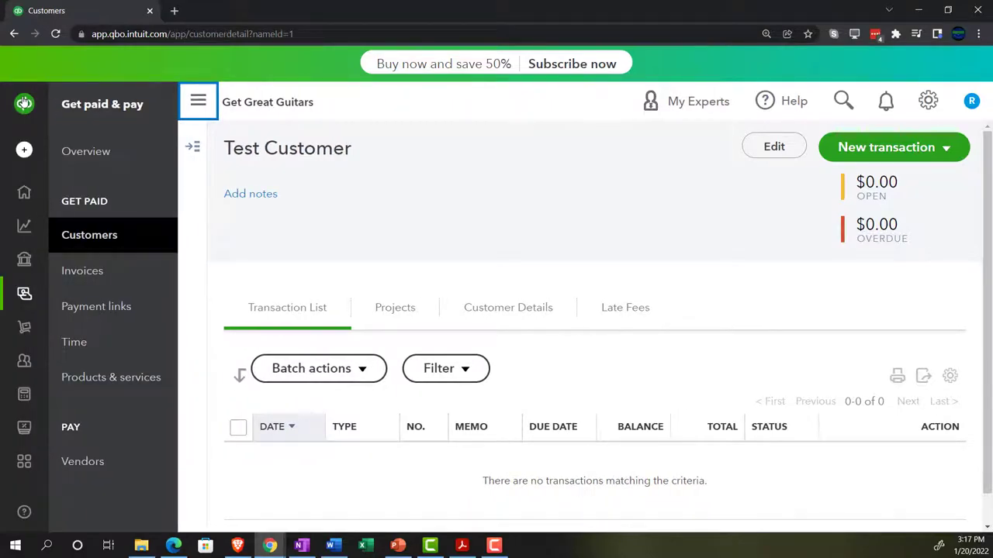
click(24, 150)
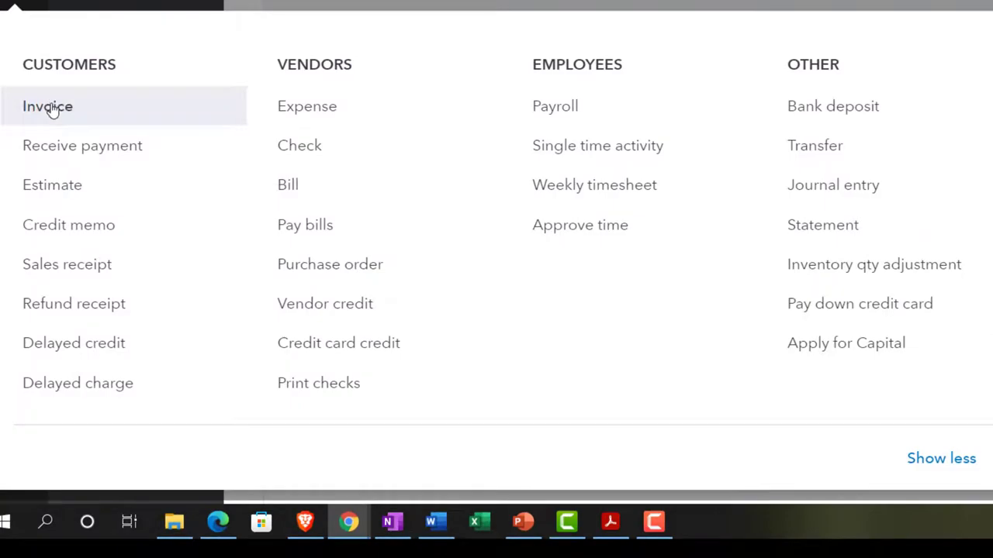
click(51, 109)
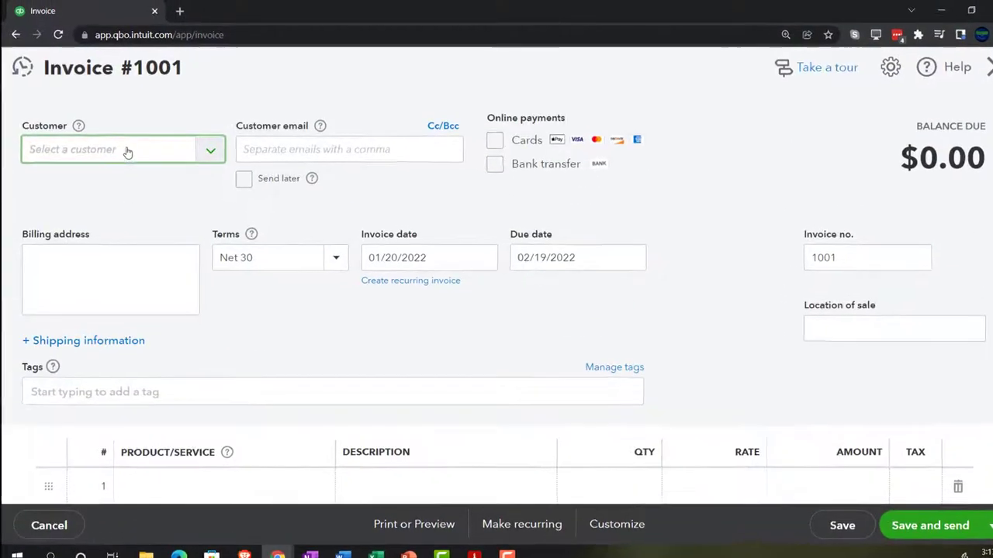
click(133, 149)
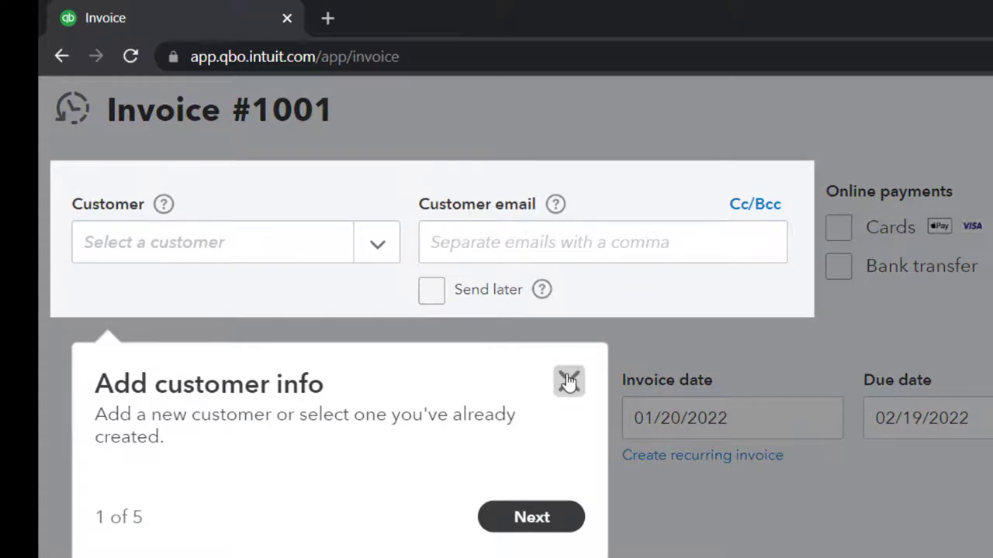
click(569, 381)
click(258, 244)
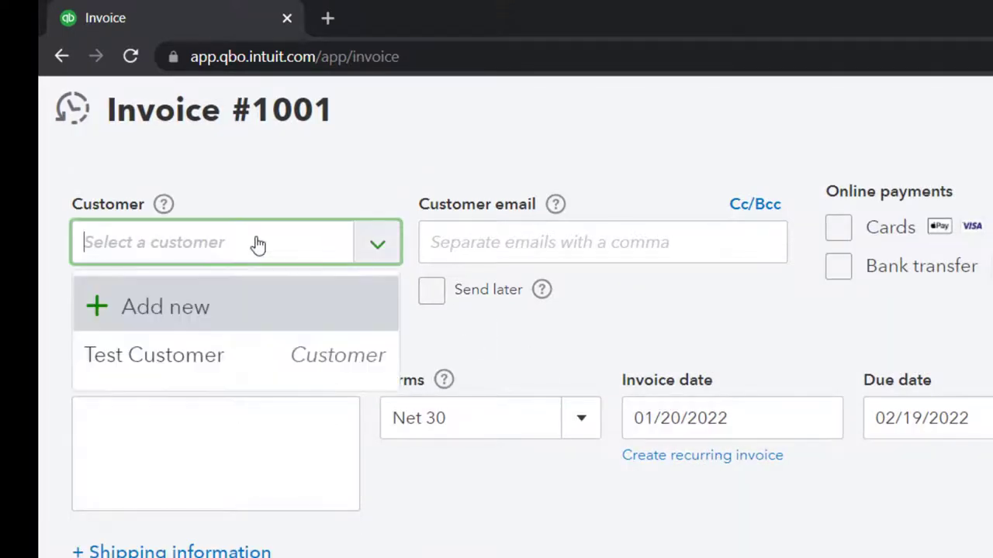
click(265, 375)
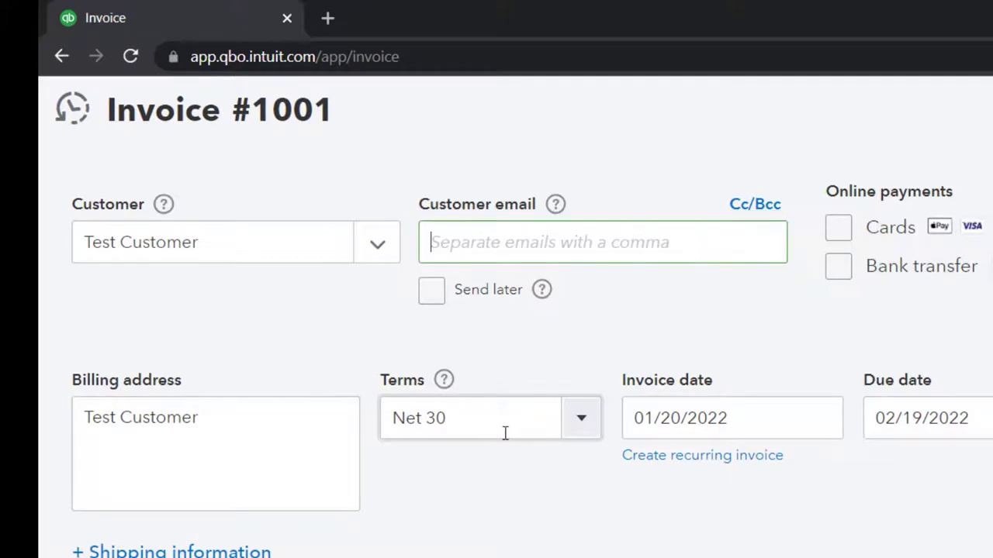
Add the product ELP (Epiphone Les Paul) as the invoice's first line, accepting its default quantity and rate
click(745, 422)
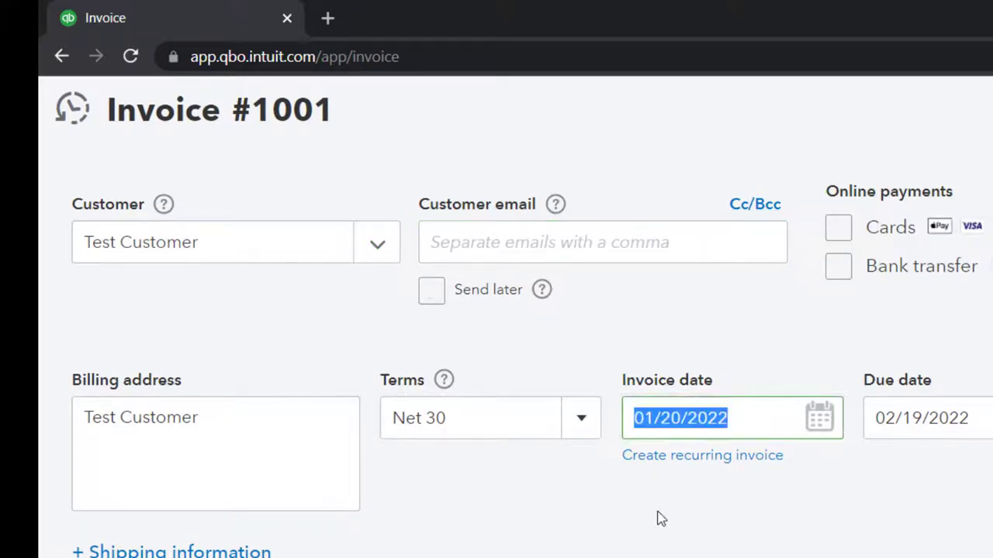
scroll(641, 525, down, 5)
click(270, 365)
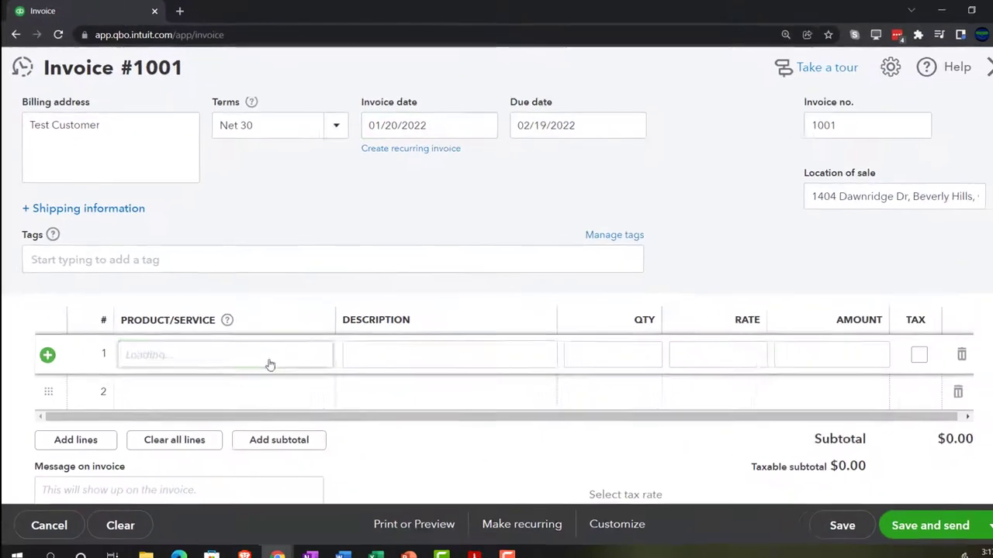
click(308, 350)
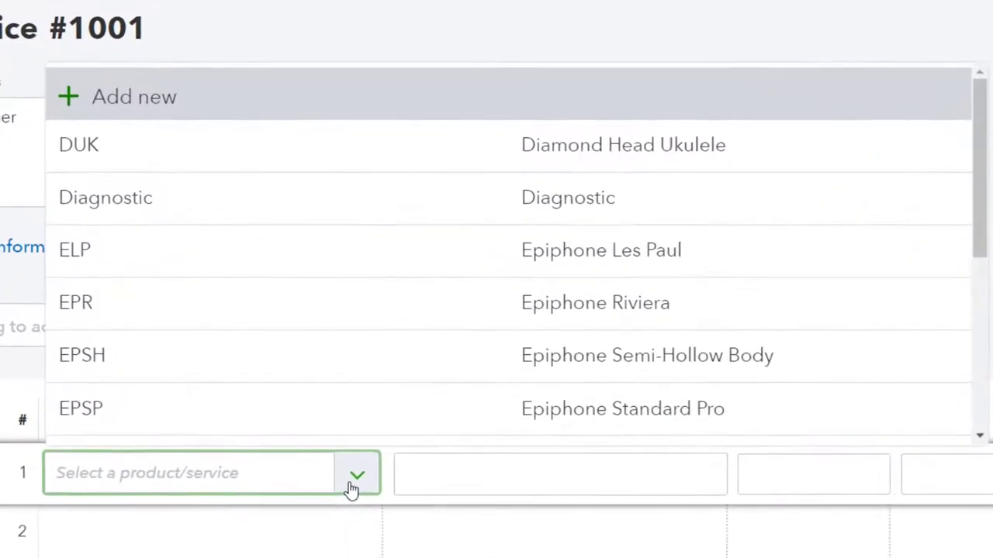
click(246, 271)
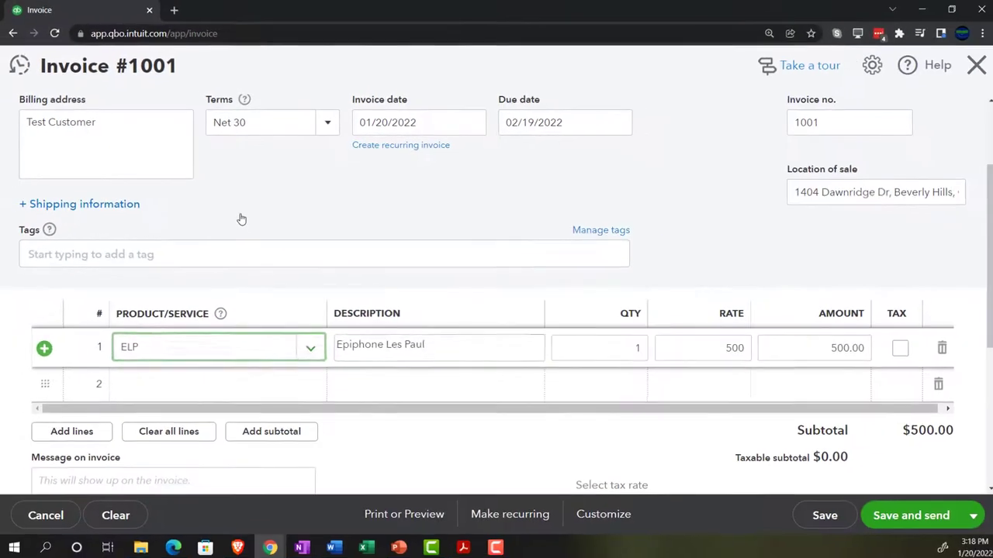
key(Tab)
key(Tab)
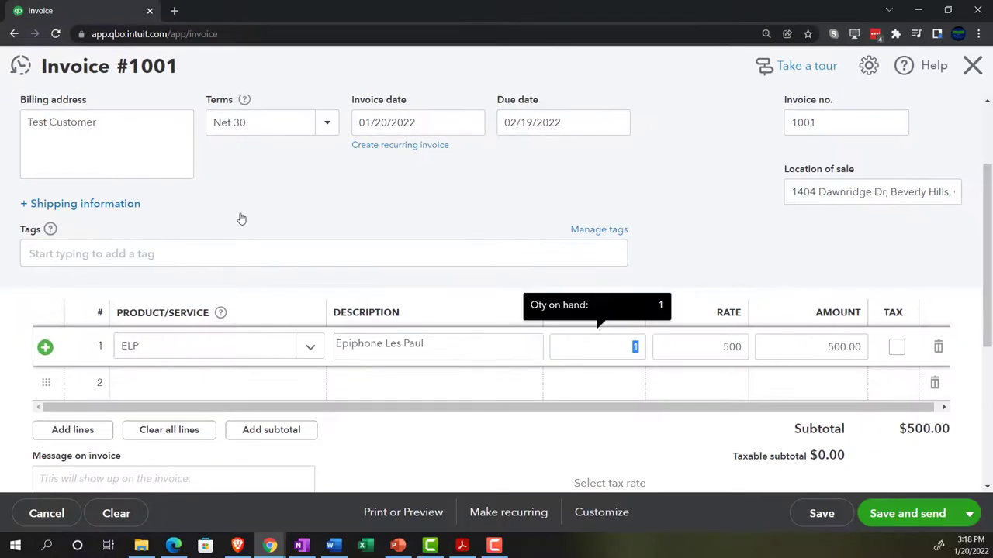
key(Tab)
key(Tab)
key(Tab)
key(Tab)
key(Tab)
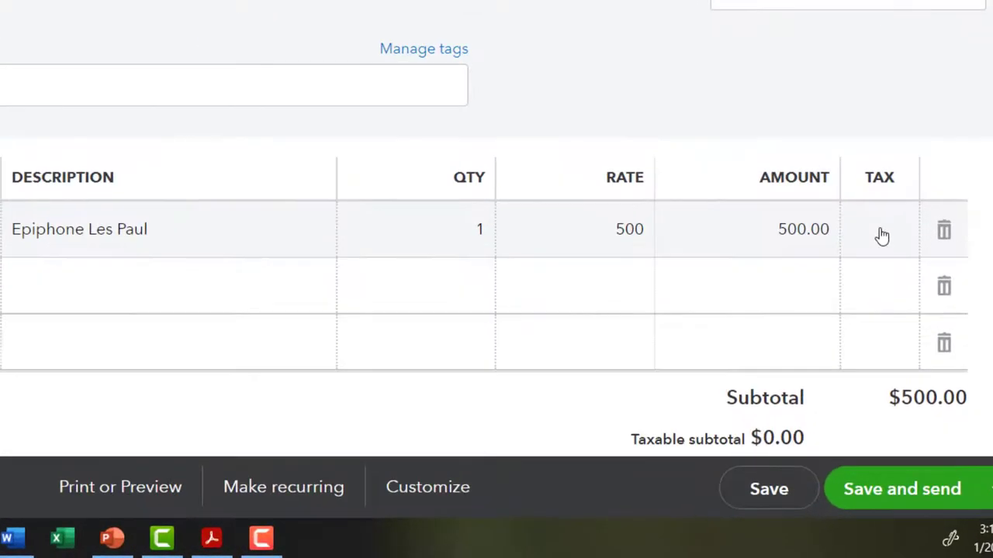
Mark the Epiphone Les Paul line as taxable and leave the line so the invoice recalculates
click(882, 235)
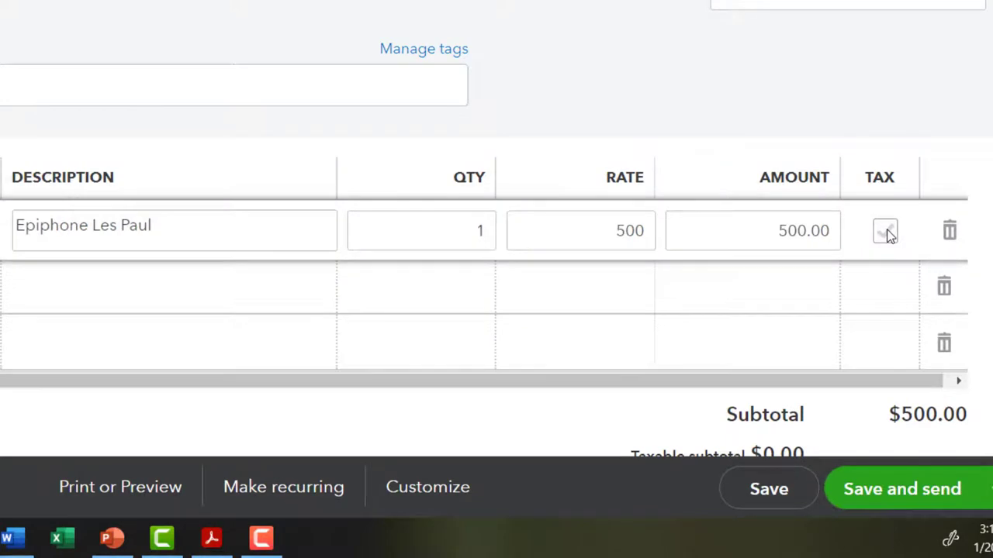
click(884, 232)
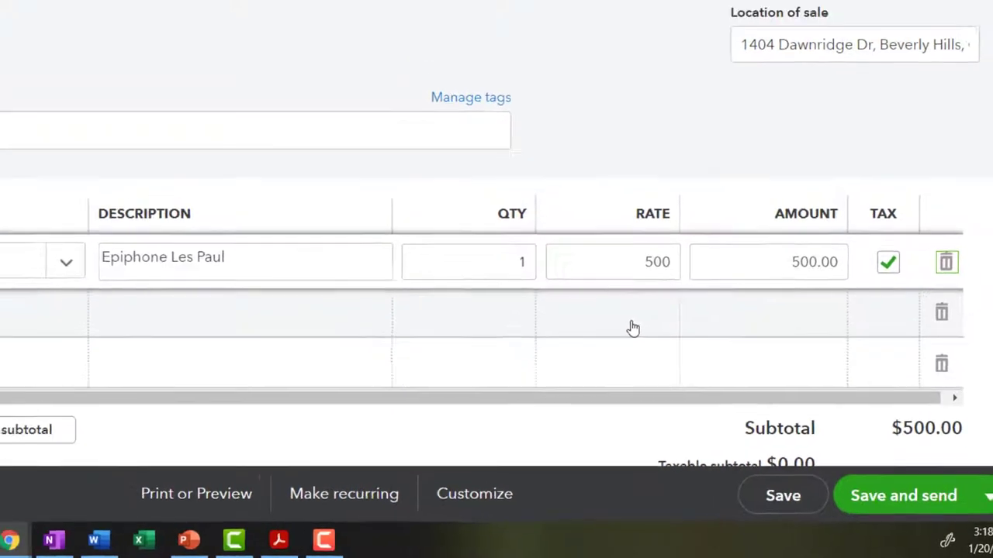
click(604, 304)
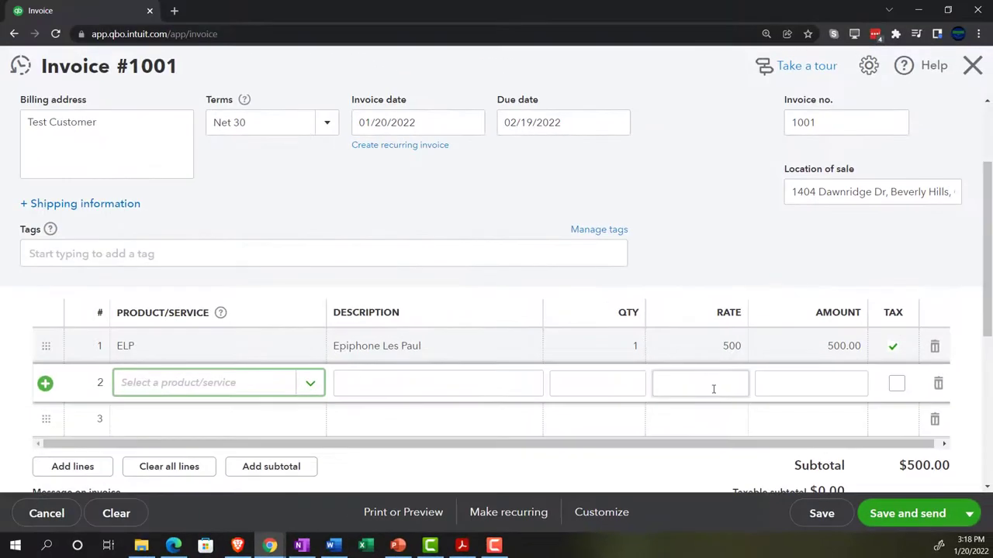
click(616, 462)
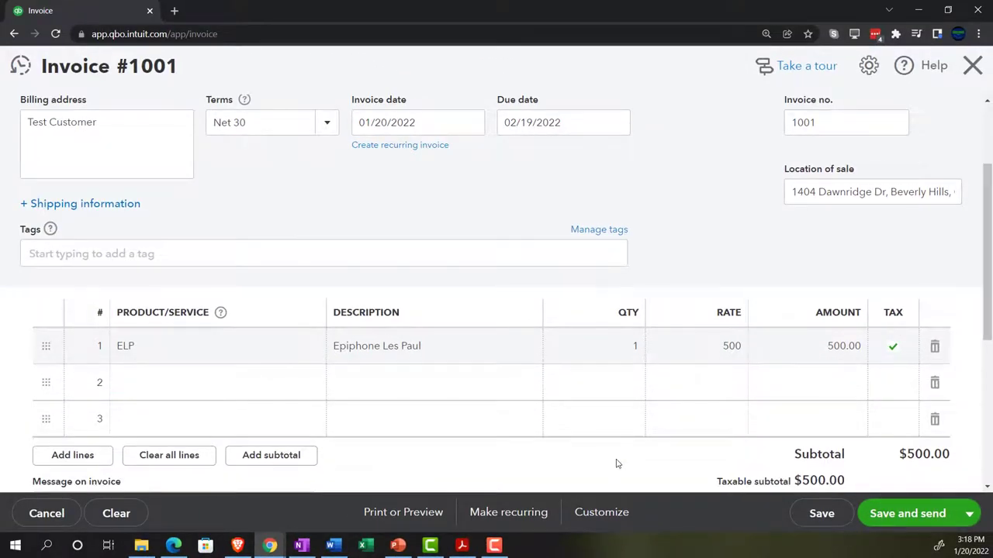
Examine how the invoice's sales tax is calculated, including the agency rates and the tax per product
scroll(616, 464, down, 1)
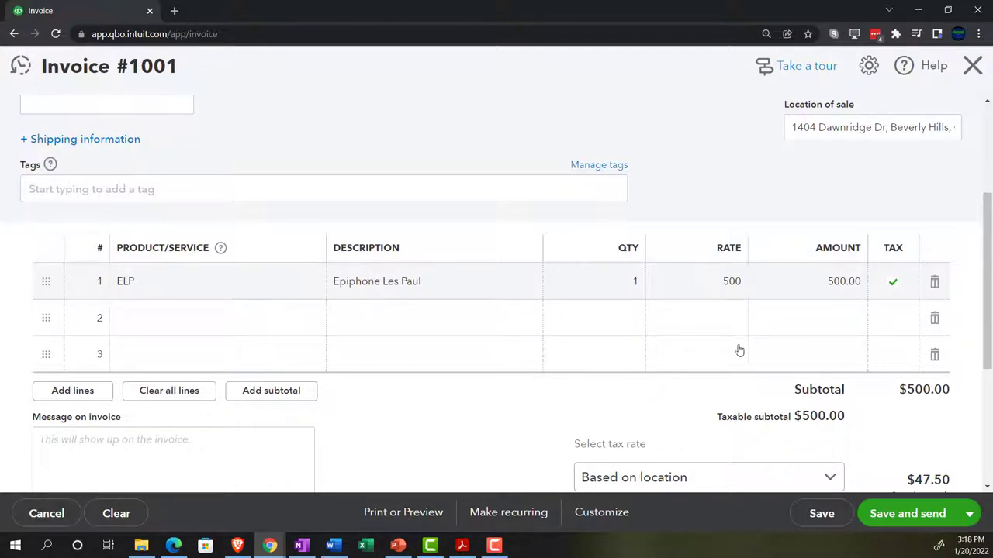
scroll(461, 463, down, 1)
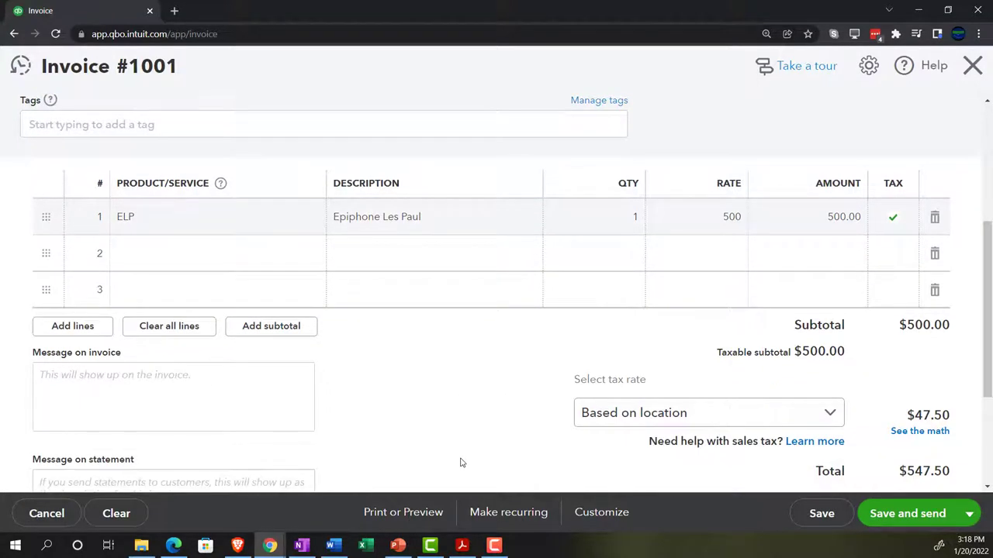
scroll(460, 463, down, 1)
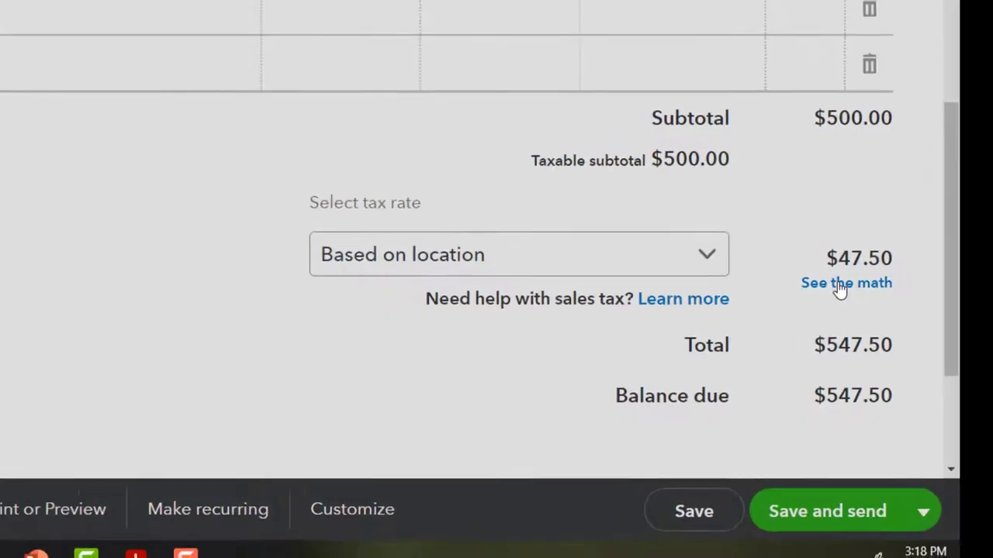
click(818, 261)
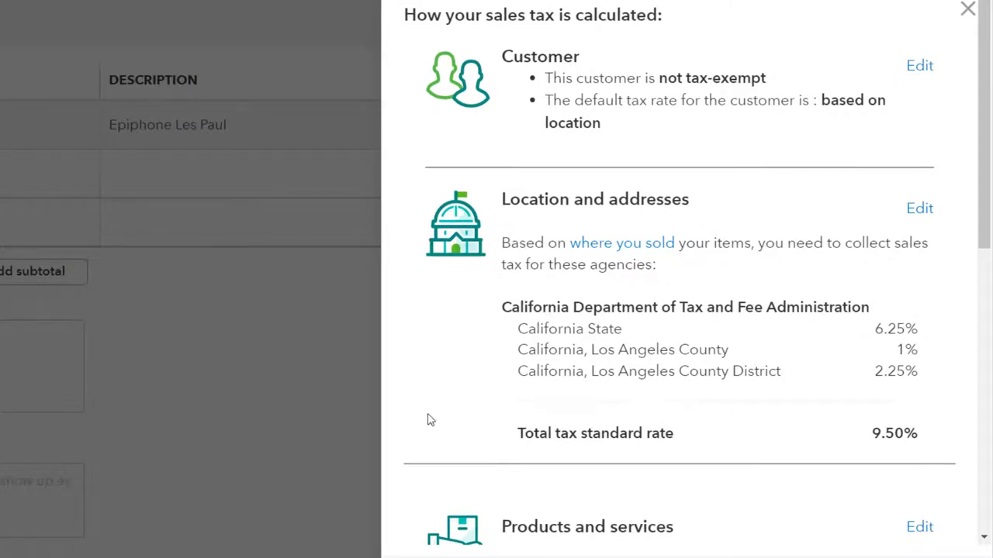
scroll(432, 431, down, 2)
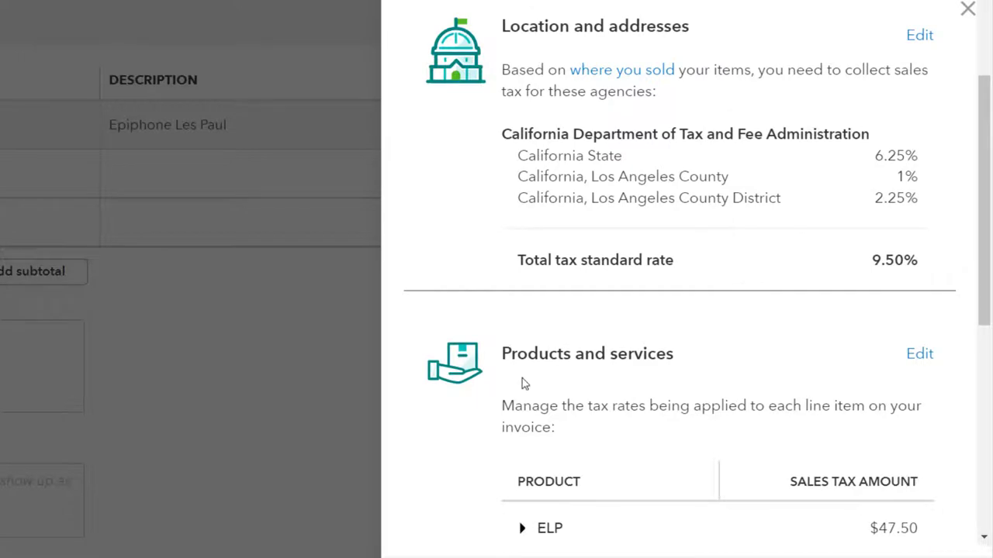
scroll(604, 378, down, 3)
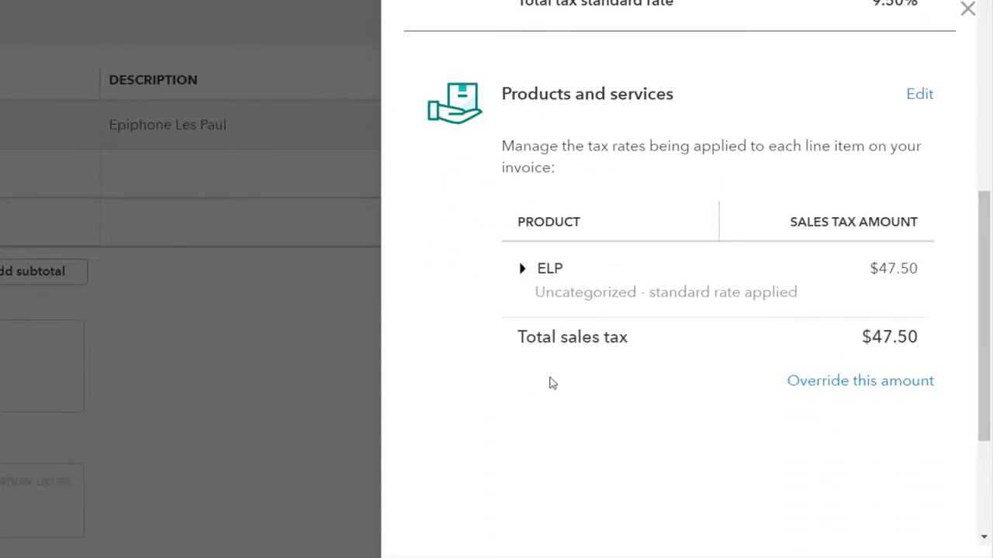
Override the invoice's sales tax with a 5% rate for the reason Other (or reason not listed), and close the tax details
click(807, 390)
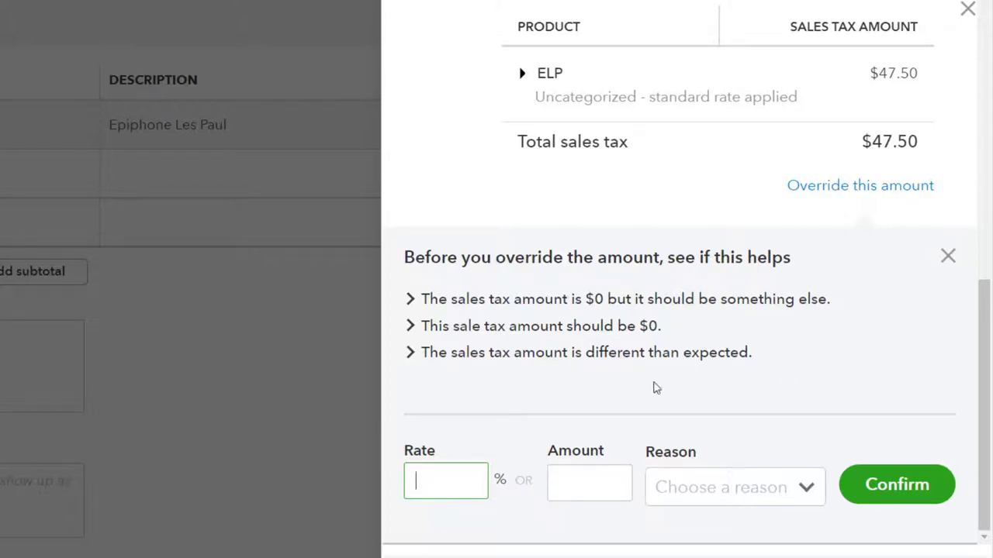
key(Escape)
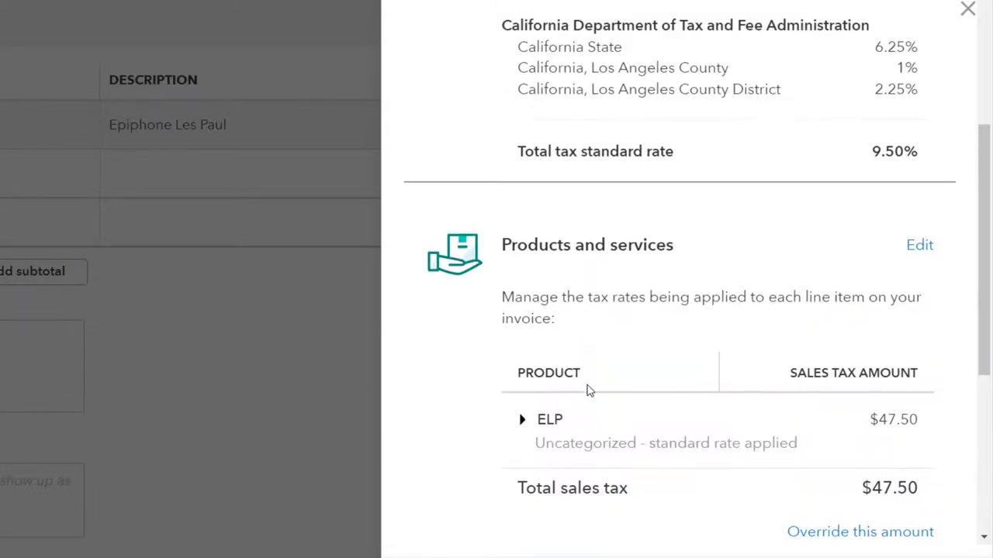
scroll(581, 373, up, 2)
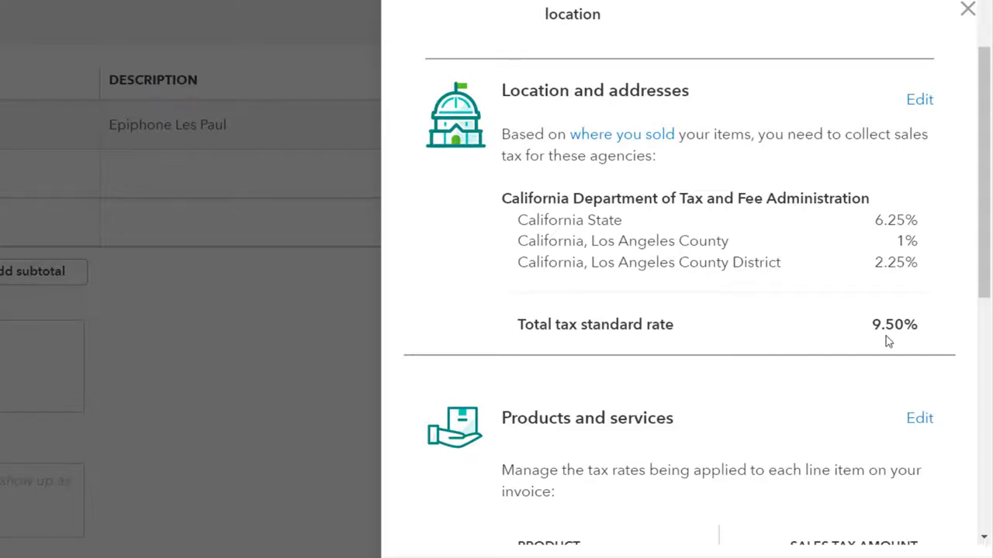
scroll(886, 338, down, 3)
scroll(886, 339, down, 3)
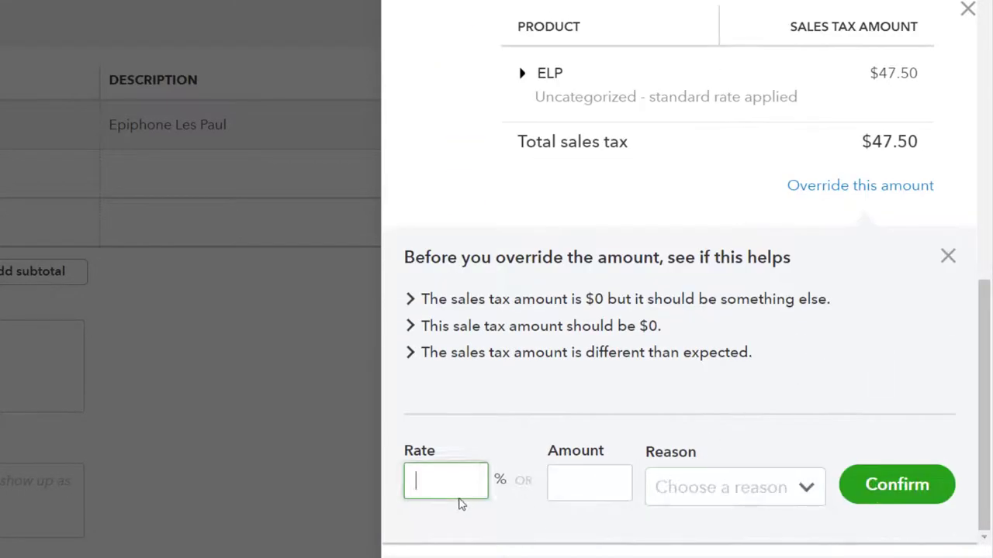
text(5)
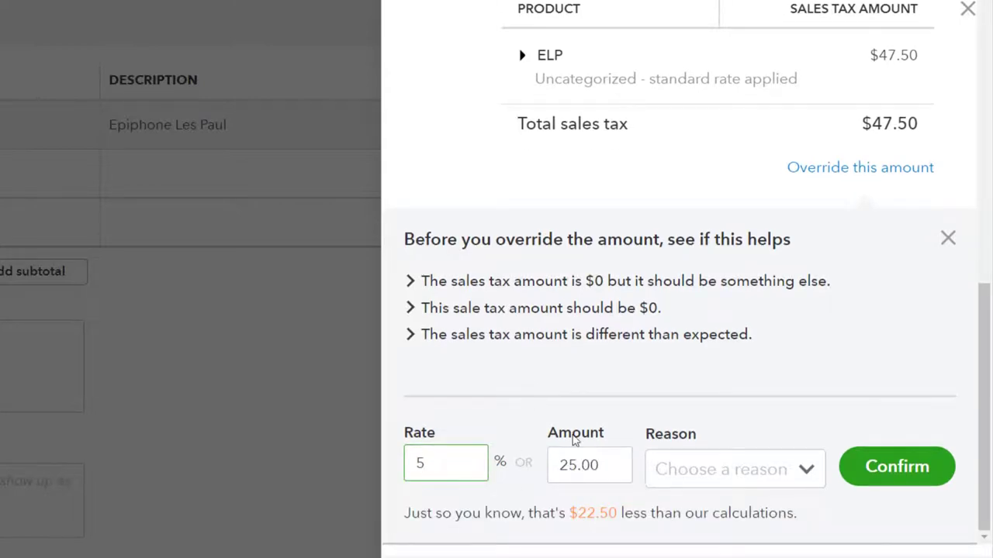
click(889, 473)
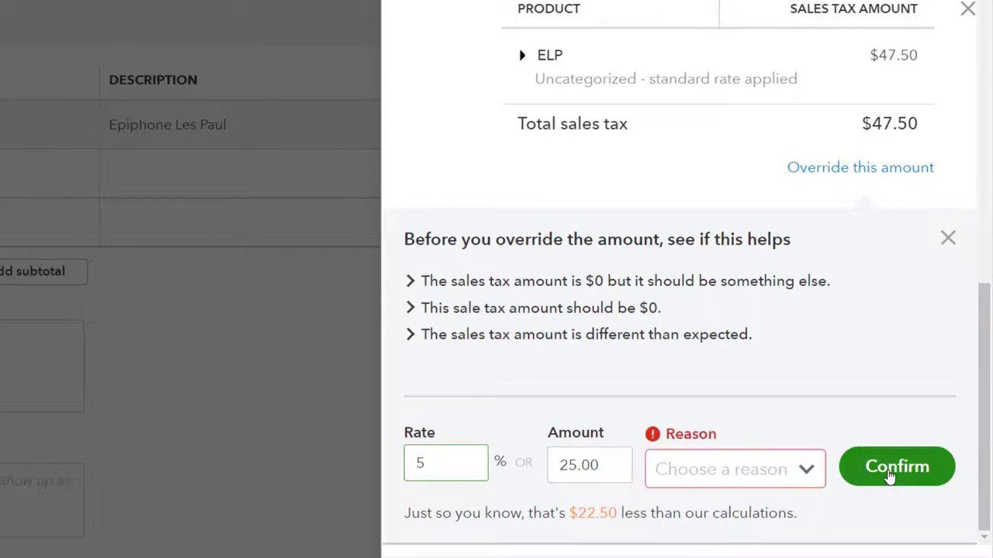
click(805, 470)
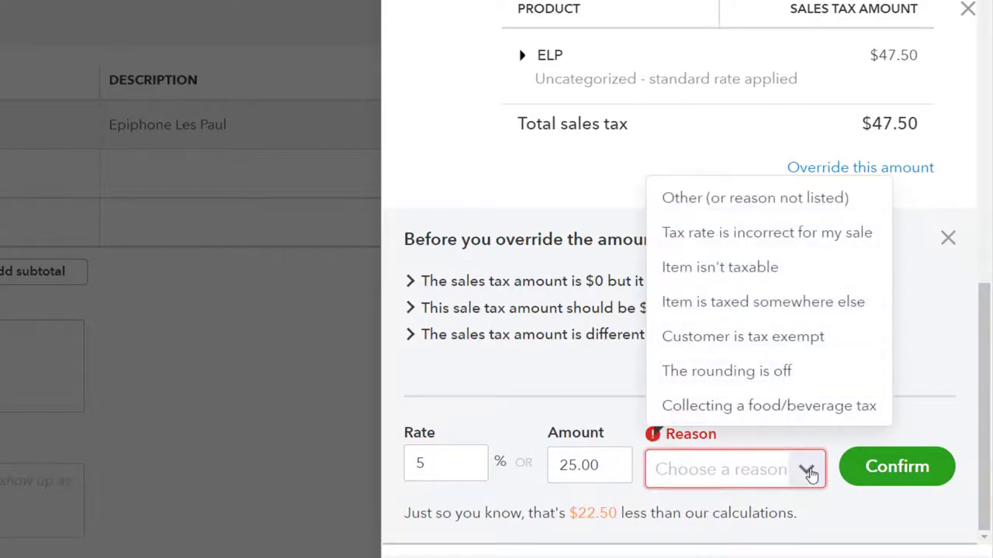
click(694, 200)
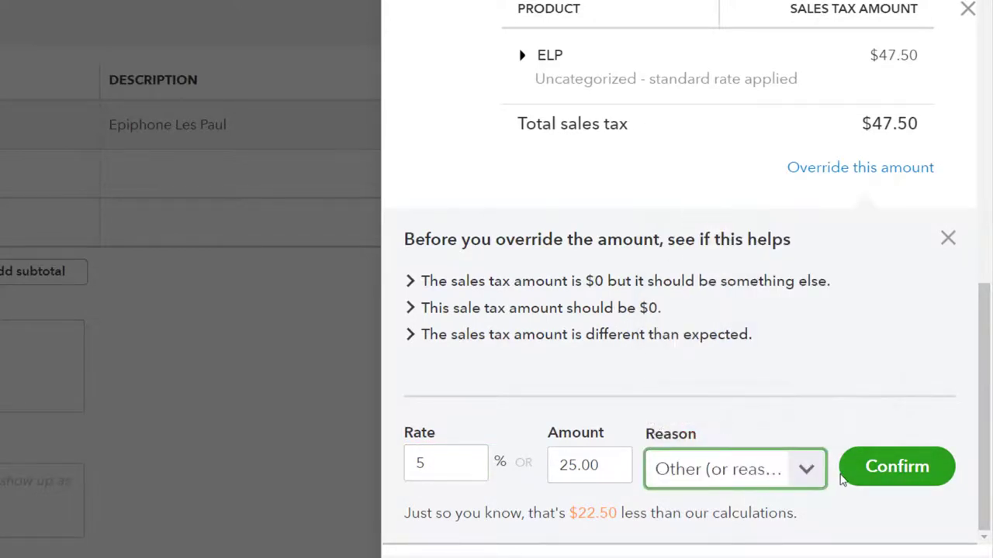
click(875, 465)
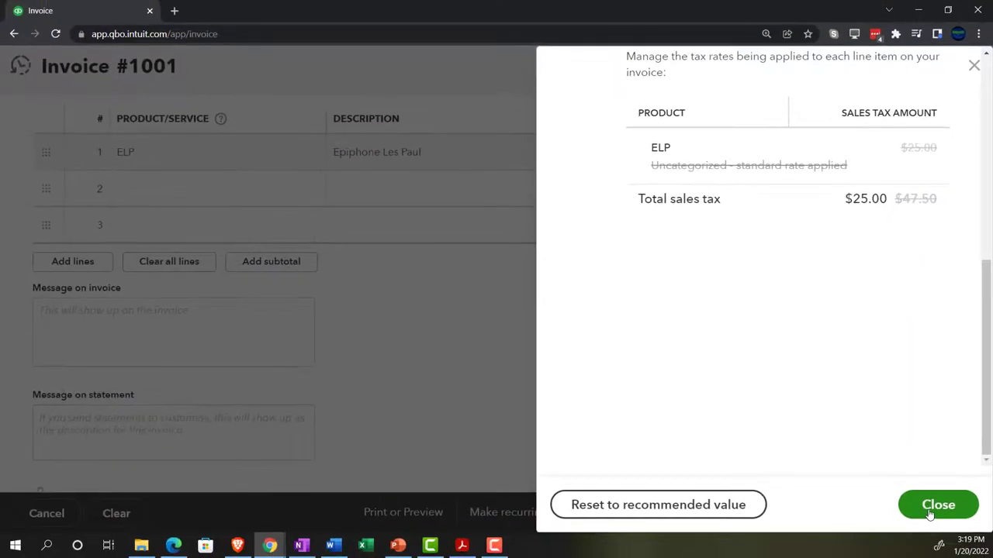
click(929, 511)
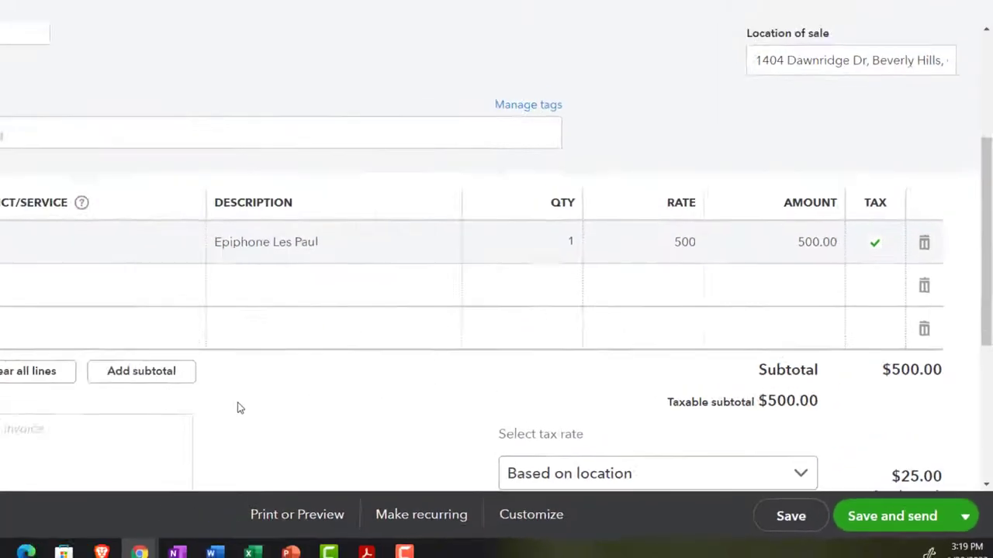
scroll(395, 444, up, 3)
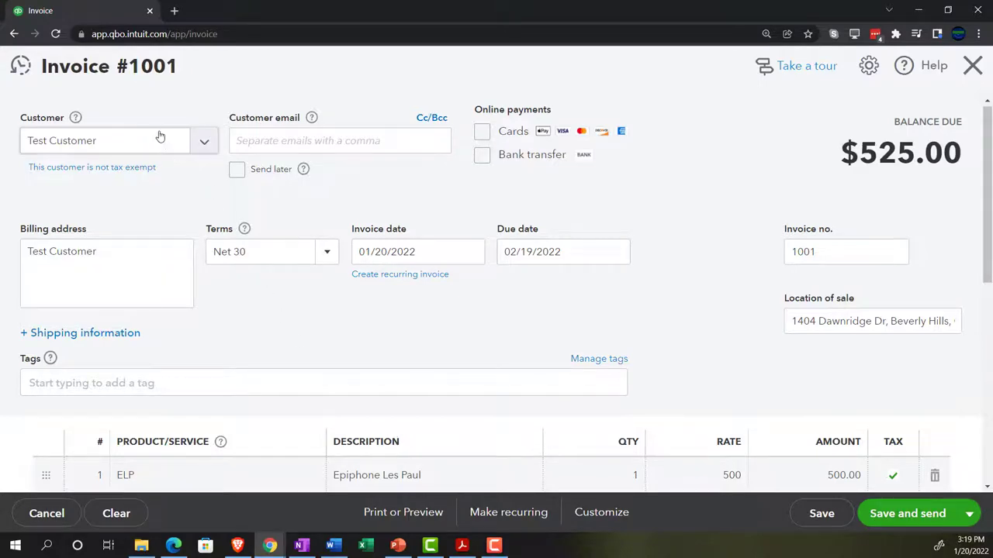
scroll(530, 397, down, 4)
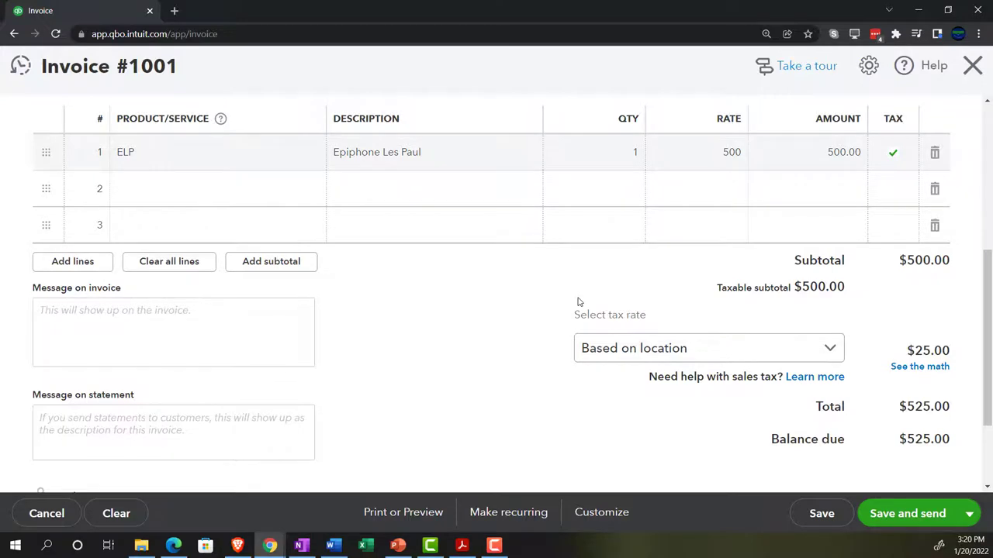
scroll(577, 302, up, 4)
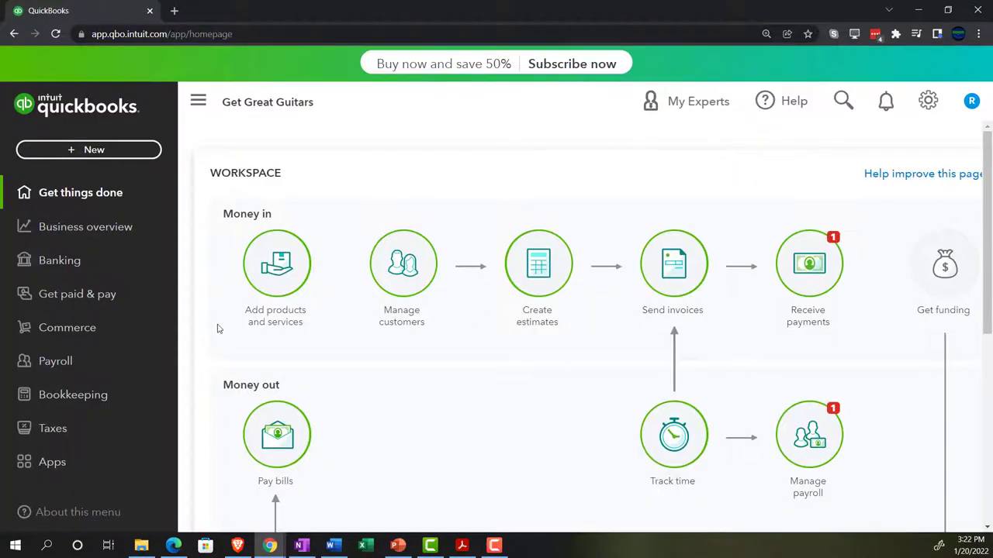
Open the Products and Services list and collapse the navigation sidebar to show more of the item table
click(65, 299)
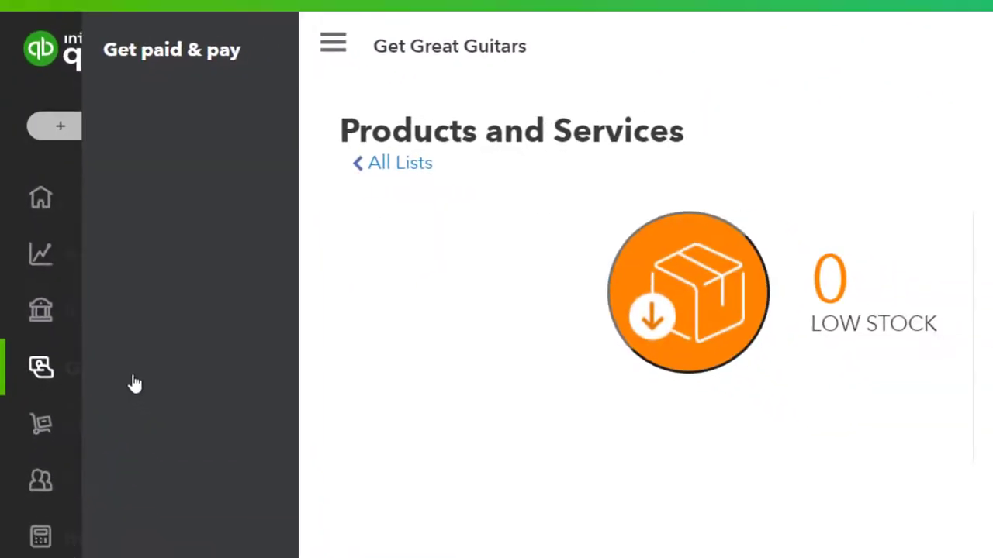
scroll(494, 447, down, 1)
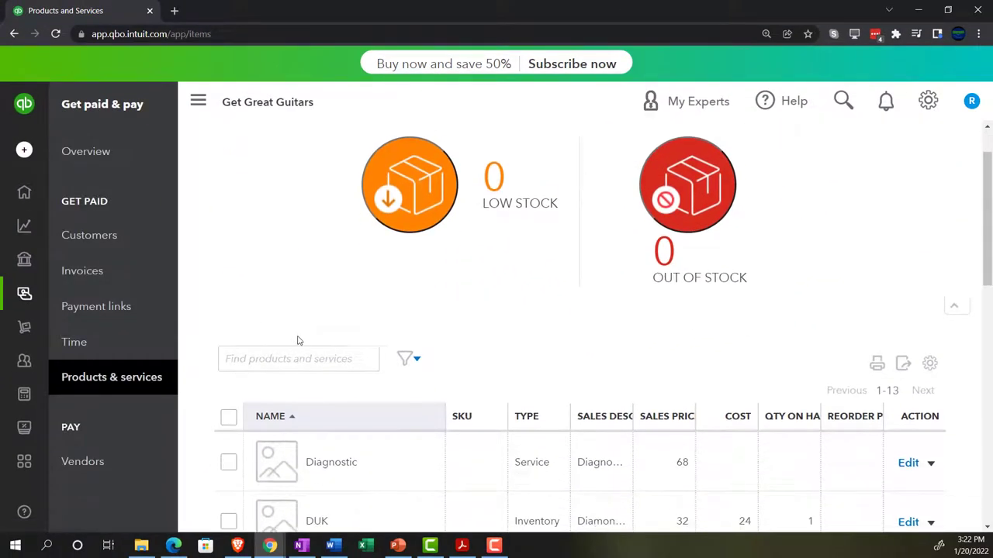
click(198, 101)
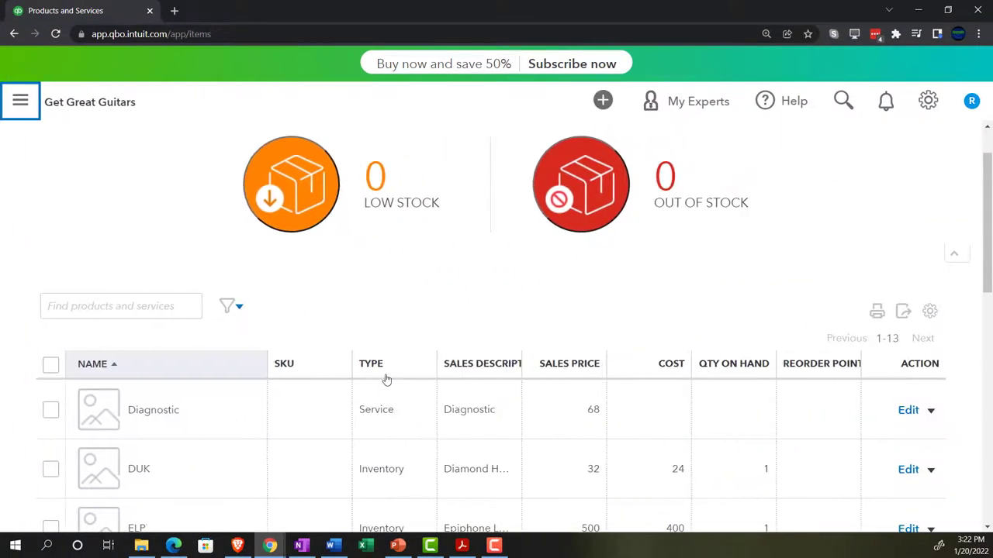
scroll(287, 298, down, 2)
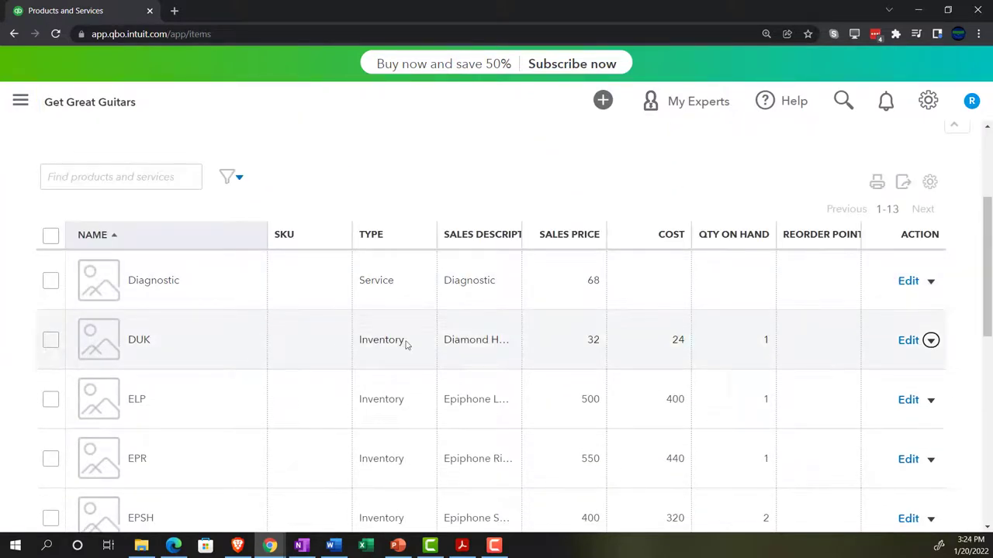
Open the DUK inventory item for editing and browse the product categories offered for its sales tax
click(908, 340)
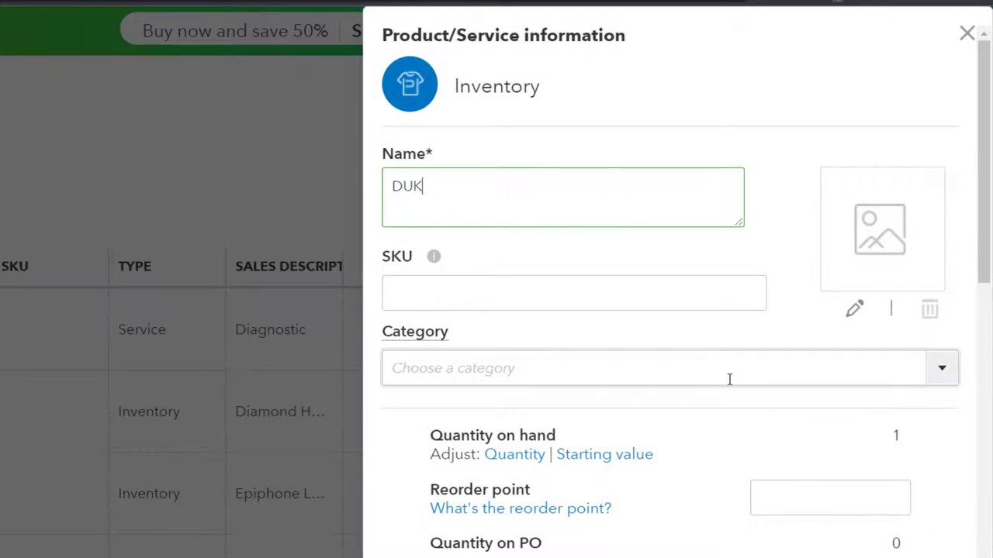
scroll(729, 379, down, 8)
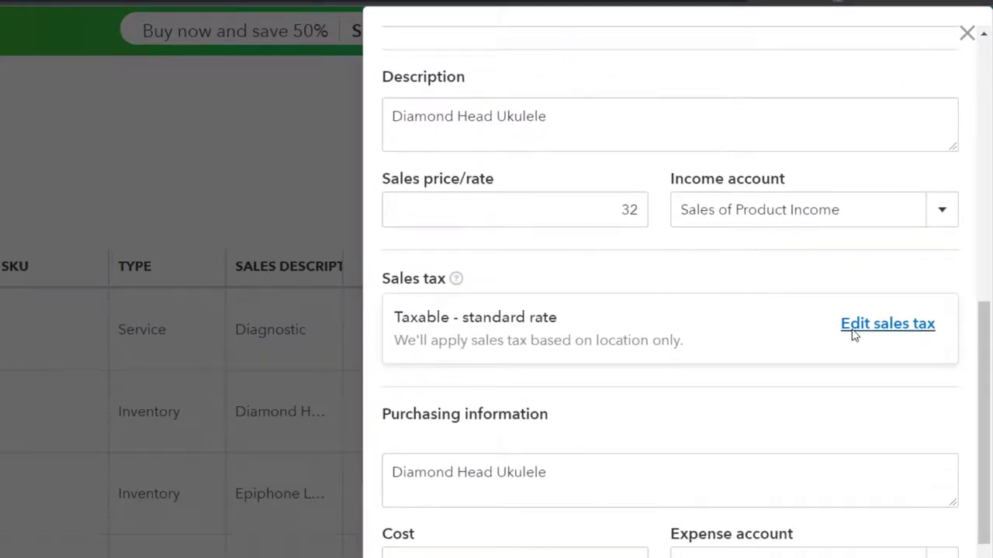
click(853, 325)
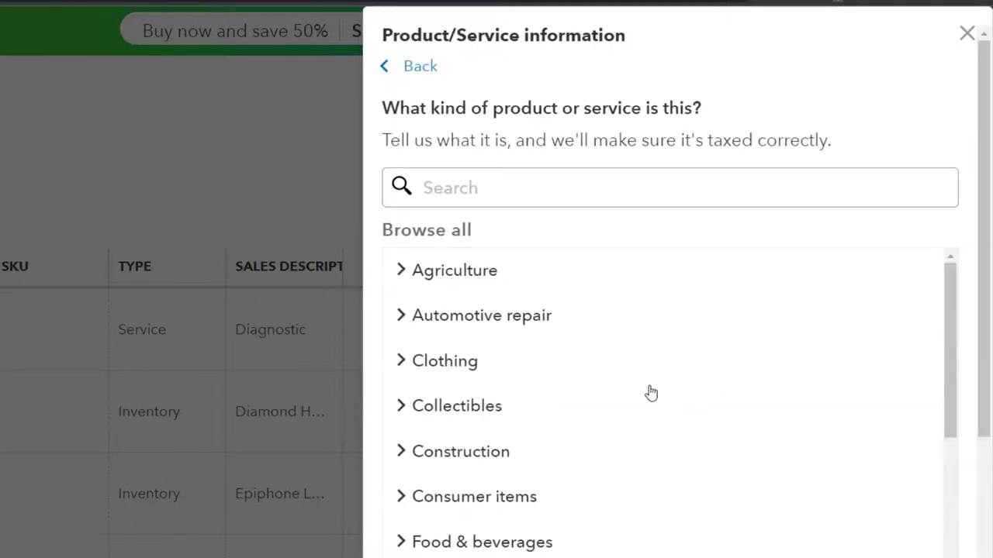
scroll(644, 404, down, 5)
scroll(635, 416, down, 5)
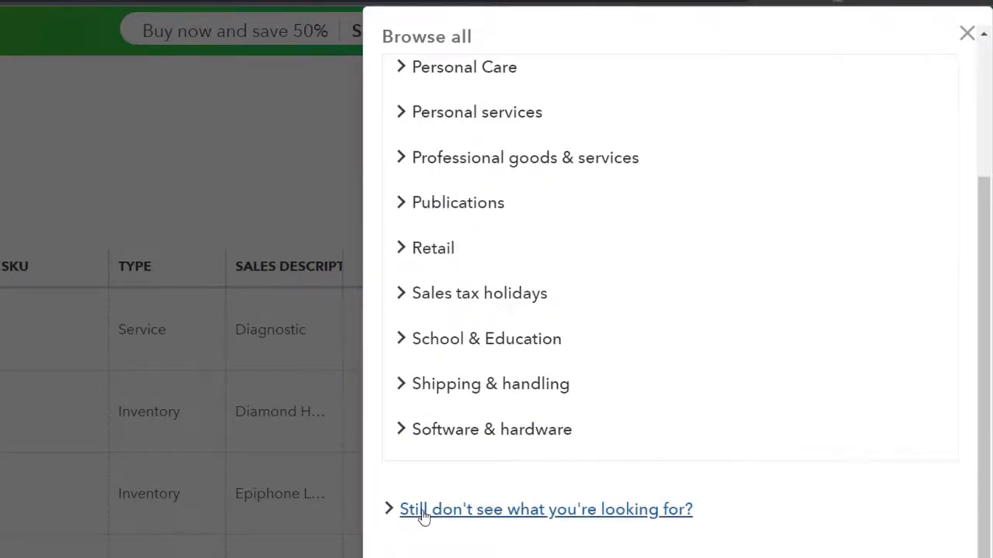
click(421, 512)
scroll(421, 514, down, 3)
scroll(421, 514, up, 5)
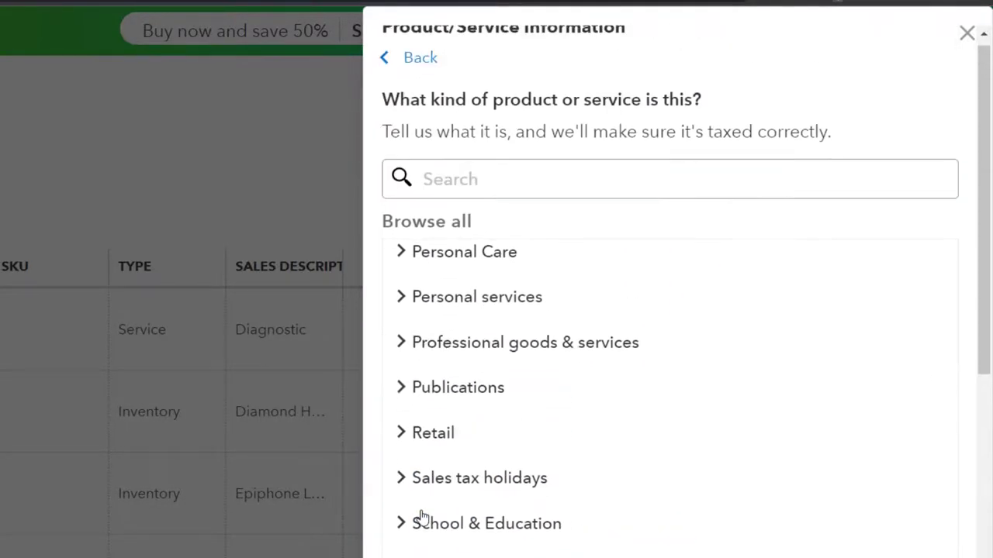
Set DUK's sales tax category to the Retail option for taxable items not applying the Florida local surtax cap, and save the item
click(401, 443)
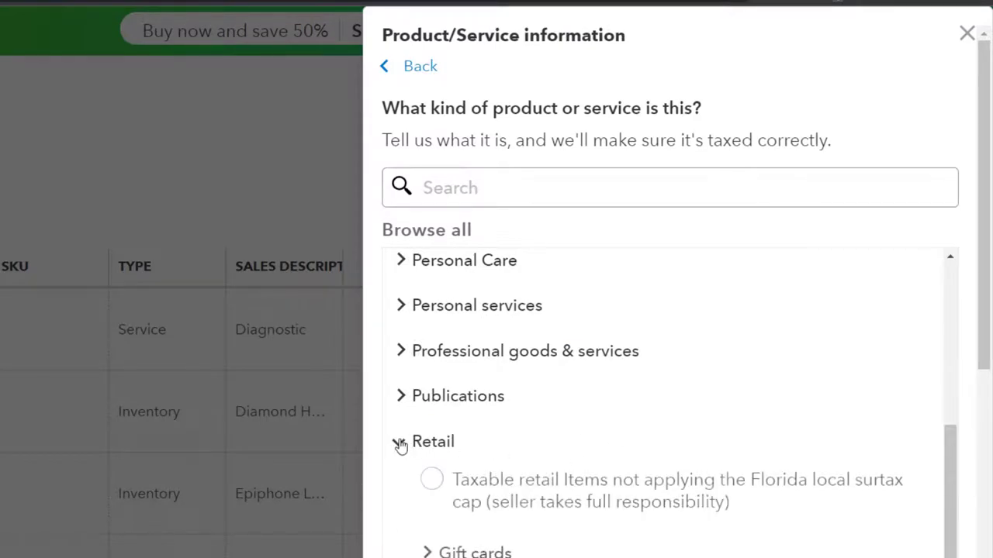
scroll(450, 434, down, 2)
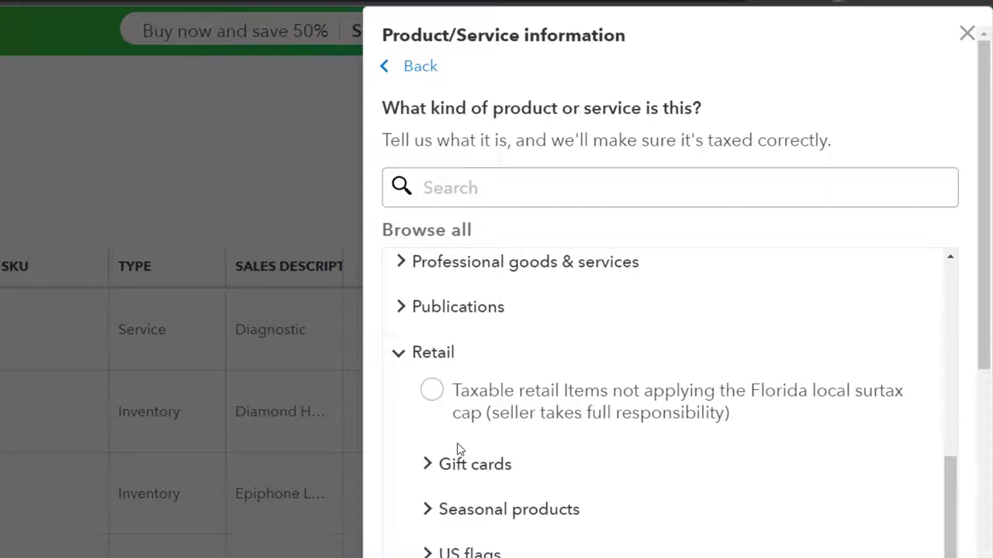
click(432, 389)
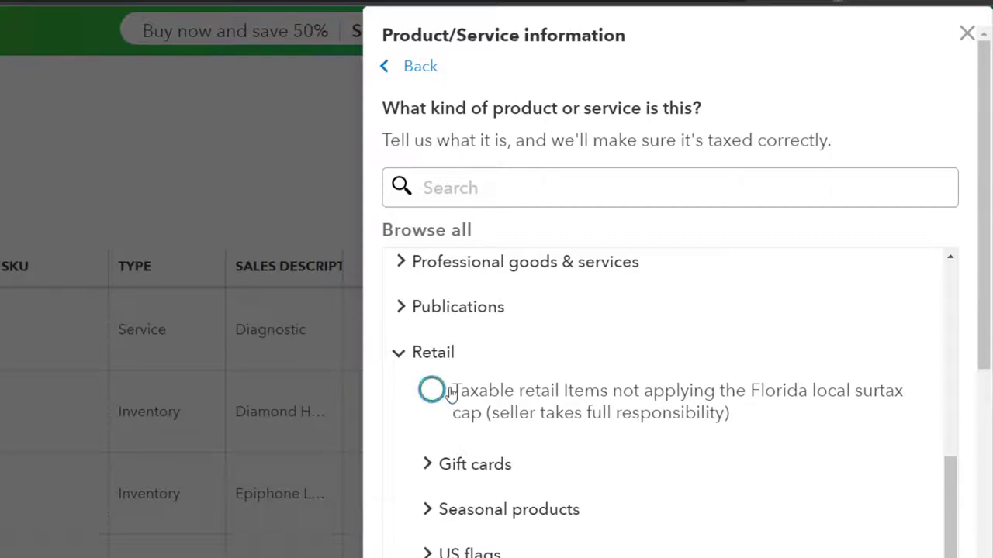
click(447, 422)
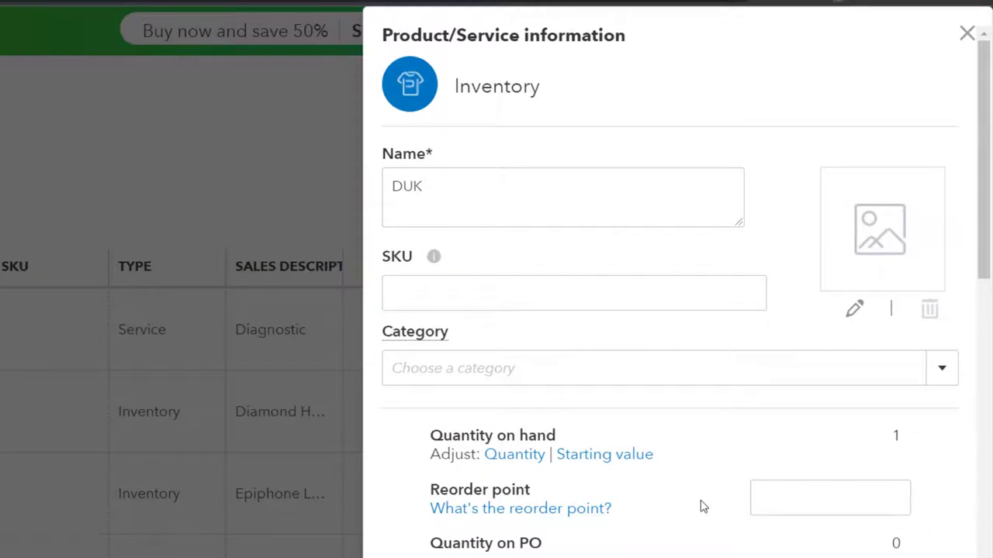
scroll(691, 507, down, 5)
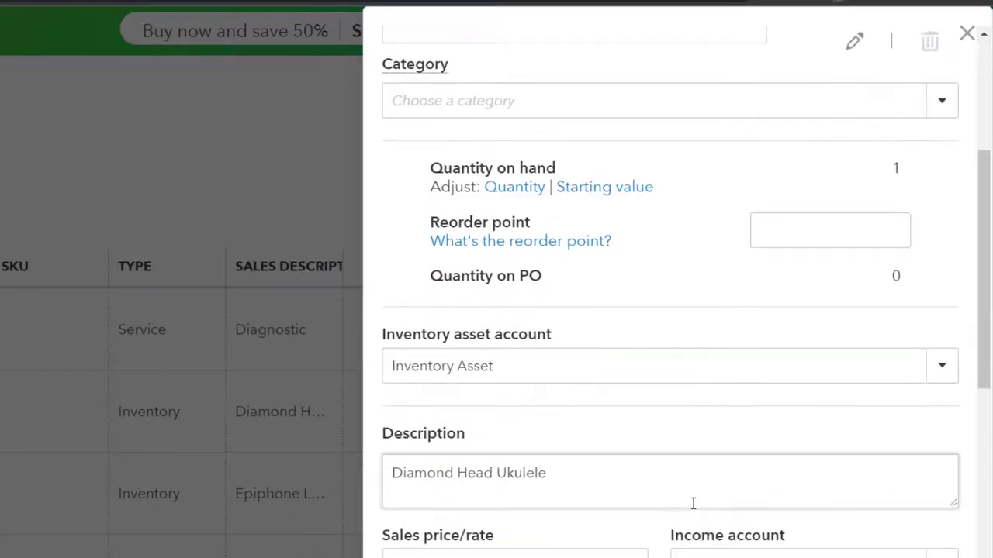
scroll(694, 516, down, 1)
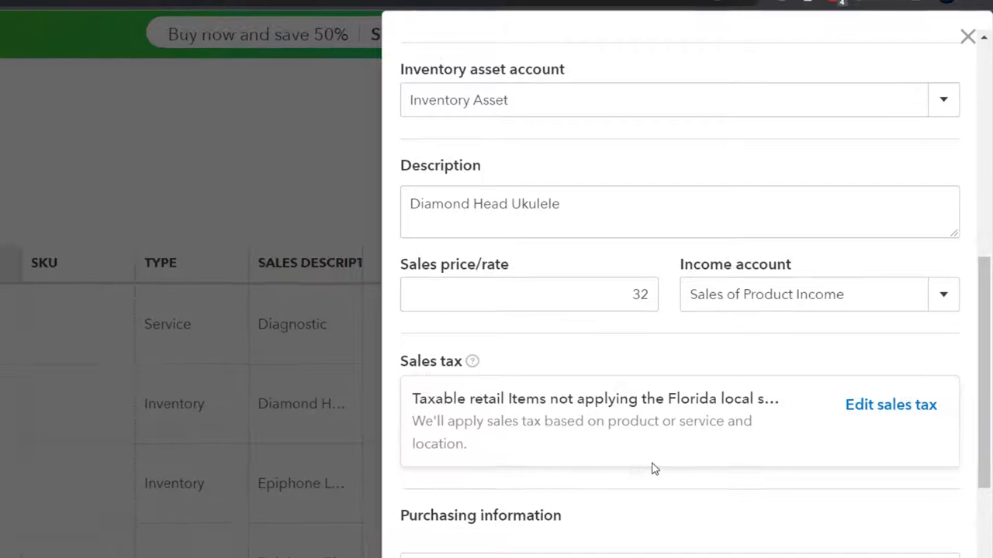
click(891, 508)
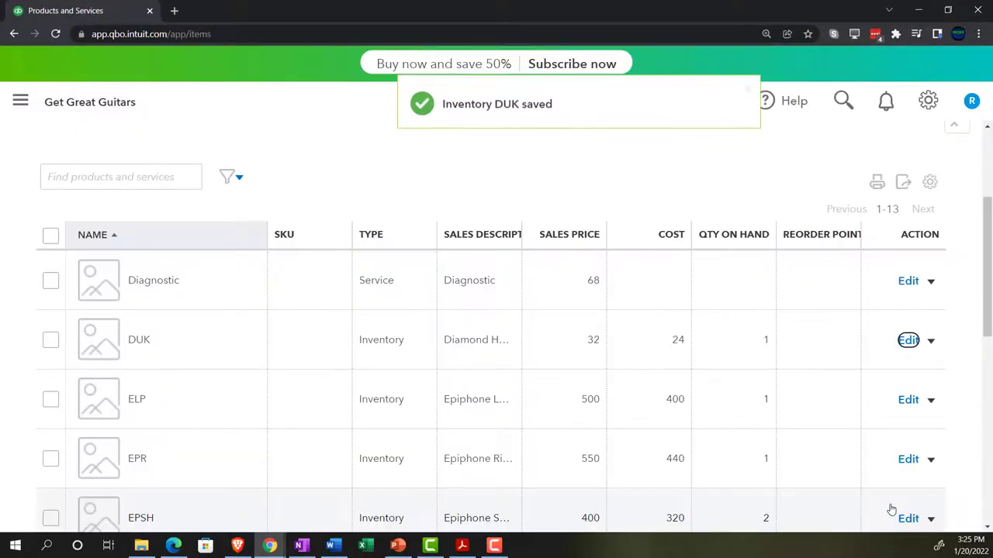
Open the ELP inventory item for editing and bring up the product categories for its sales tax
scroll(553, 376, down, 5)
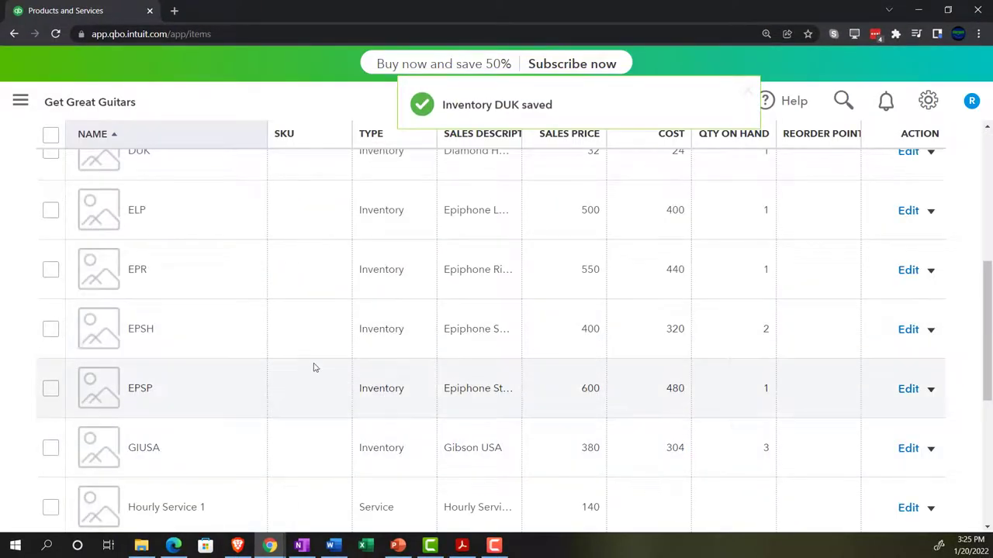
scroll(256, 349, up, 1)
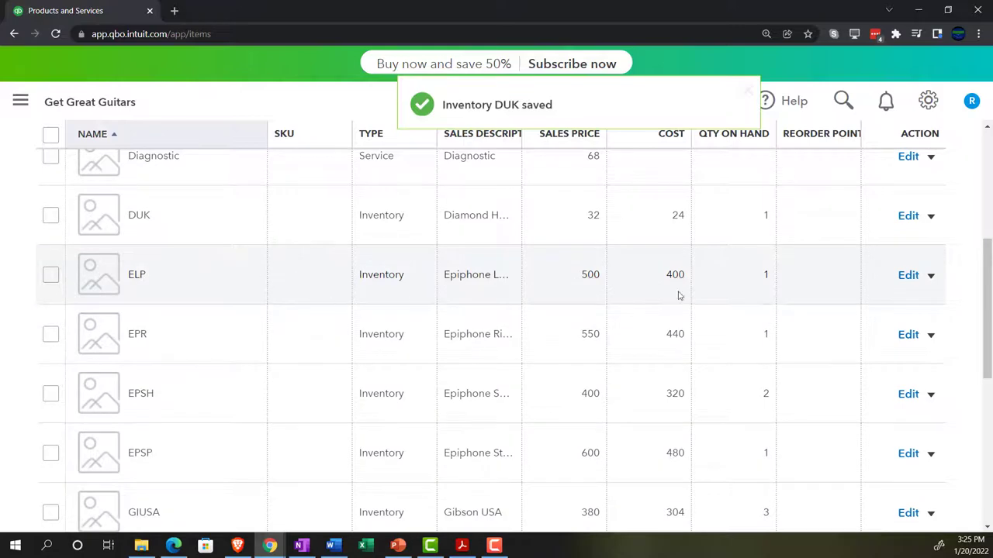
click(906, 275)
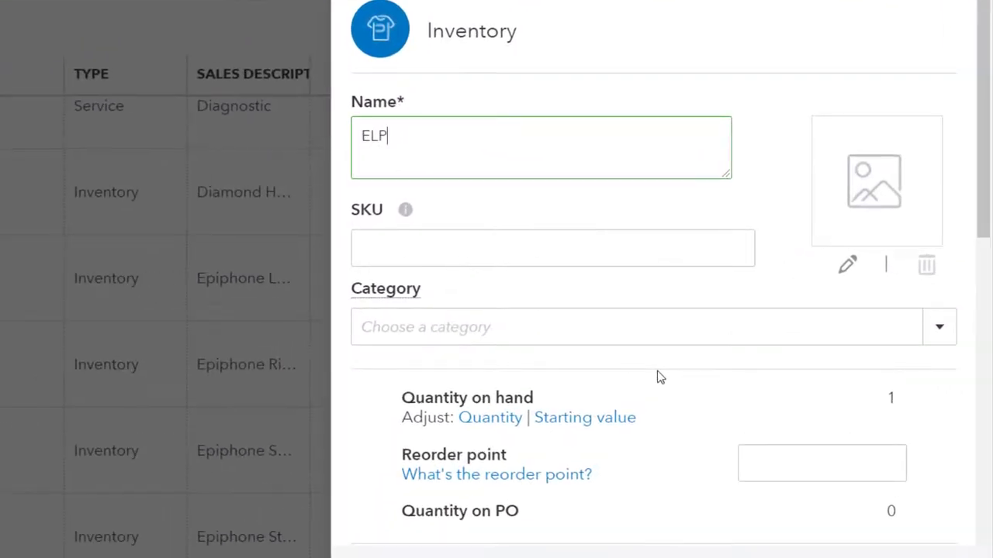
scroll(658, 377, down, 7)
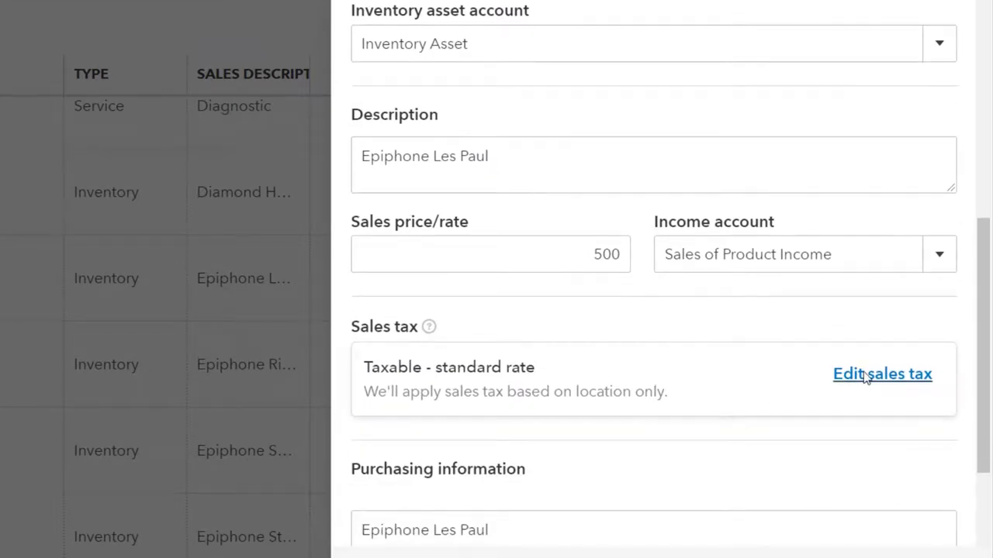
click(866, 376)
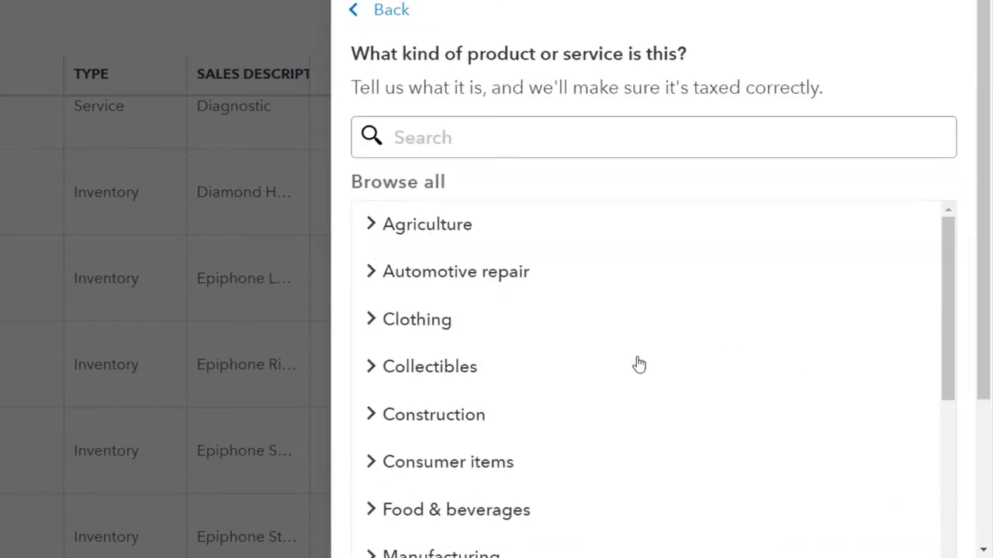
Set ELP's sales tax category to the Retail option for taxable items not applying the Florida local surtax cap
scroll(638, 365, down, 5)
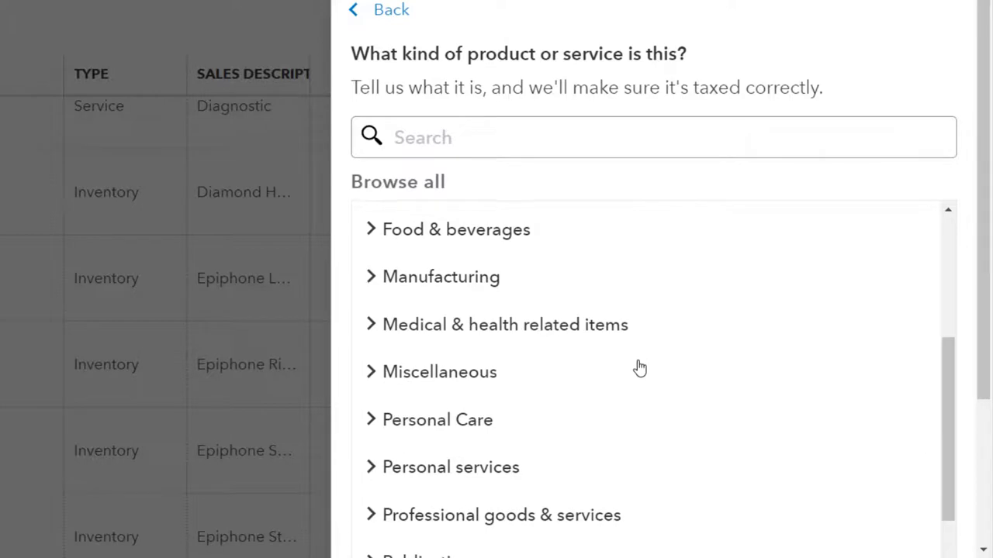
scroll(638, 367, up, 3)
scroll(638, 367, down, 6)
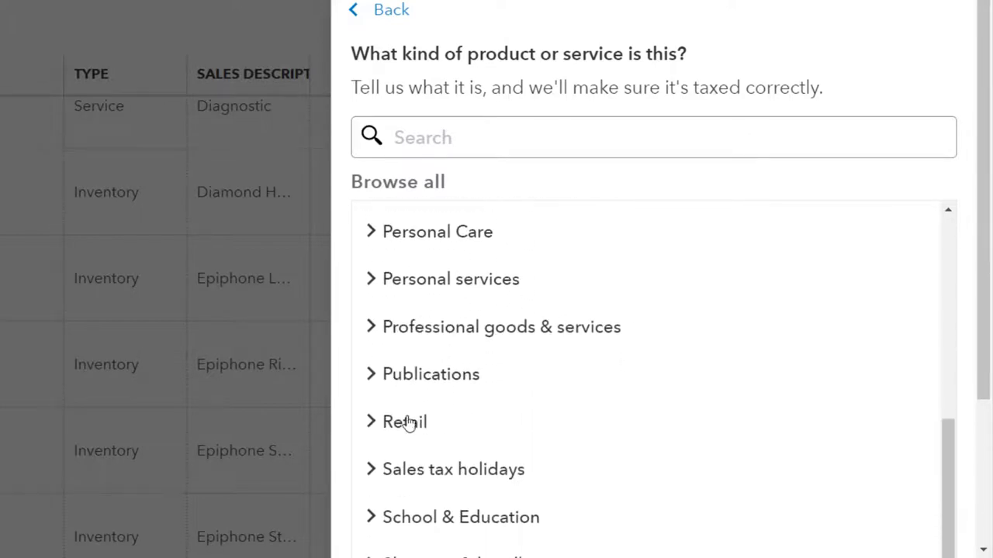
click(368, 427)
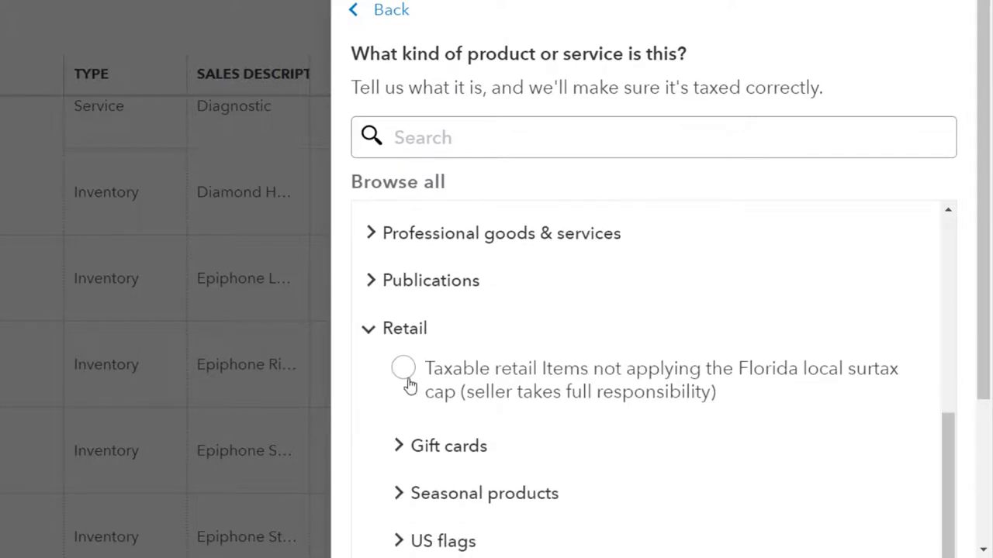
click(408, 382)
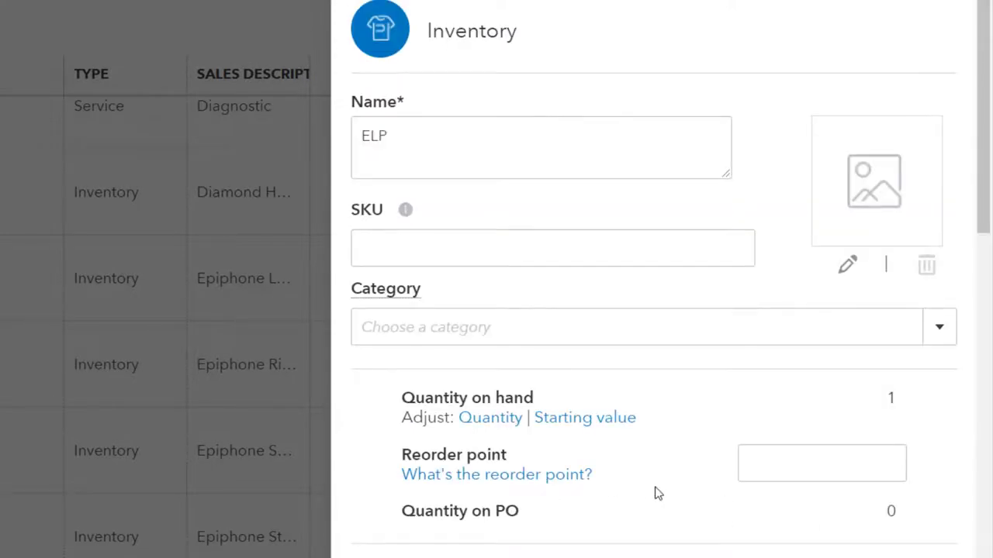
scroll(640, 493, down, 4)
scroll(640, 500, down, 5)
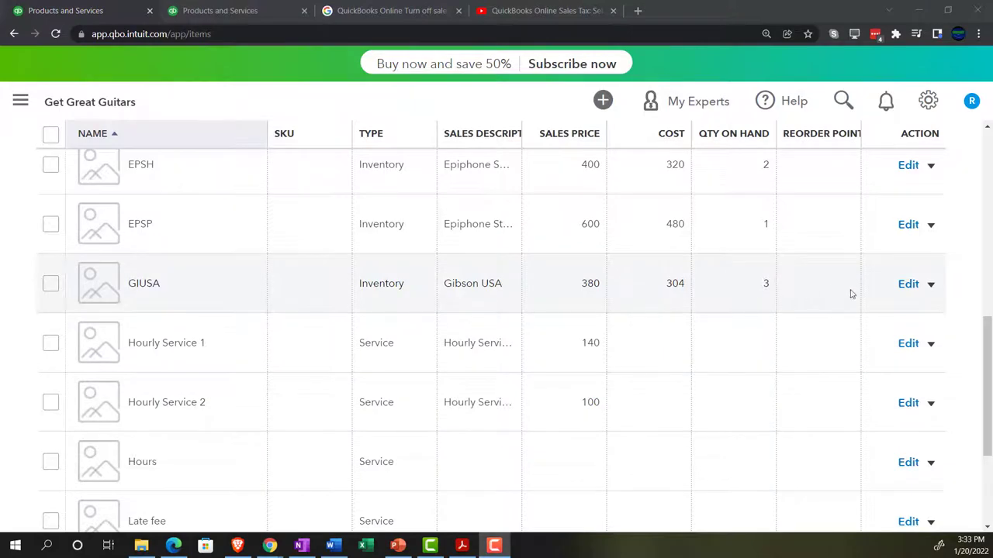
Open the GIUSA inventory item, check its sales tax setting, and close it without making changes
click(908, 284)
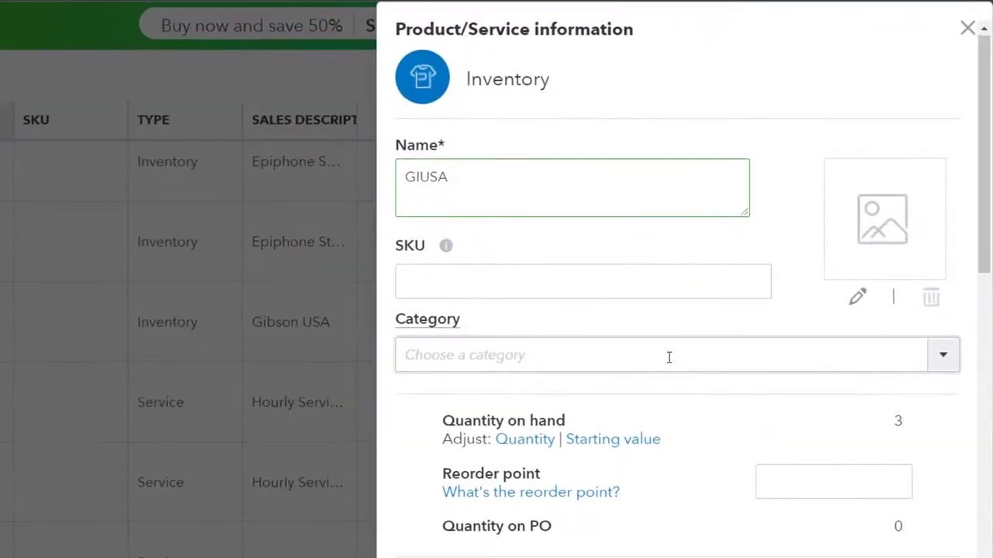
scroll(746, 317, down, 3)
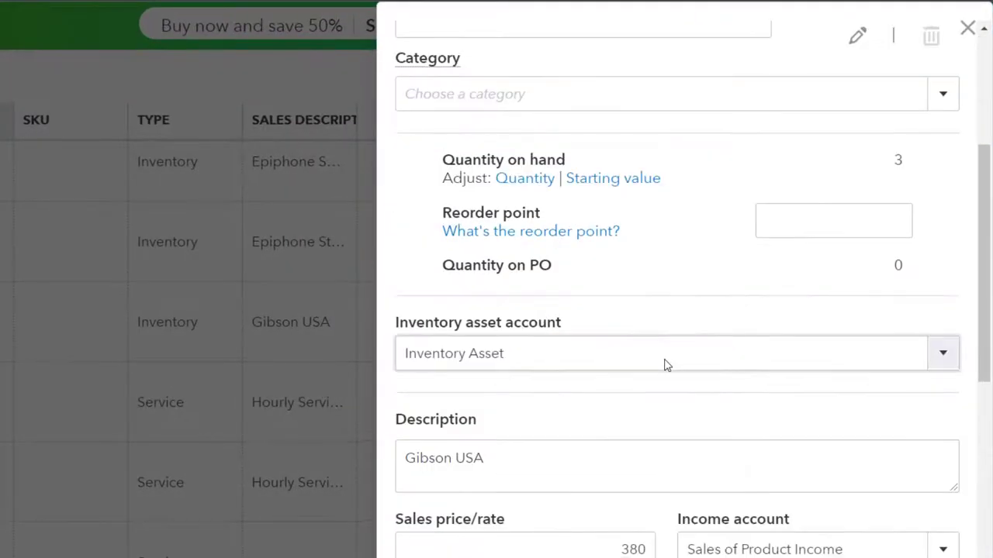
scroll(665, 365, down, 5)
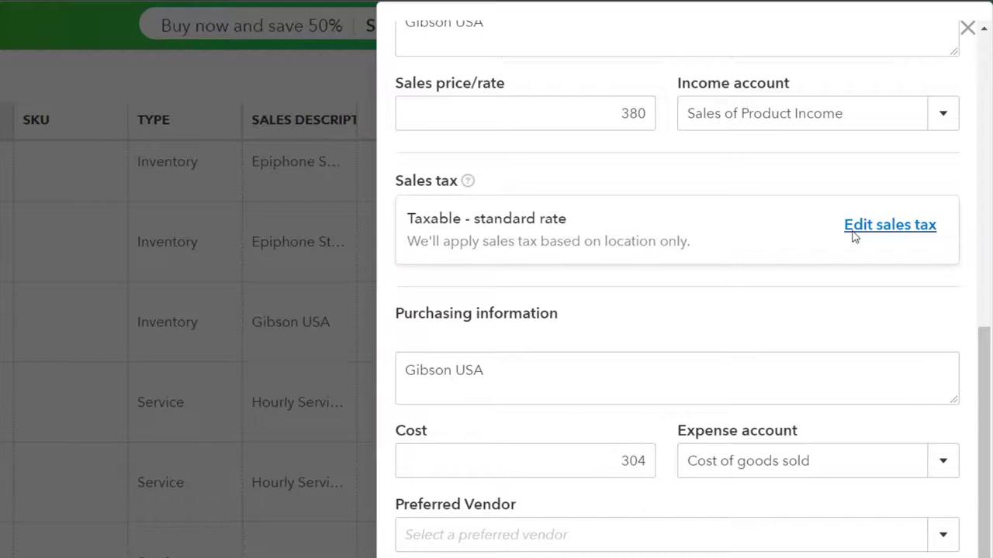
click(967, 30)
Switch to the second QuickBooks browser tab, leave Account and Settings, and start a new invoice
click(233, 9)
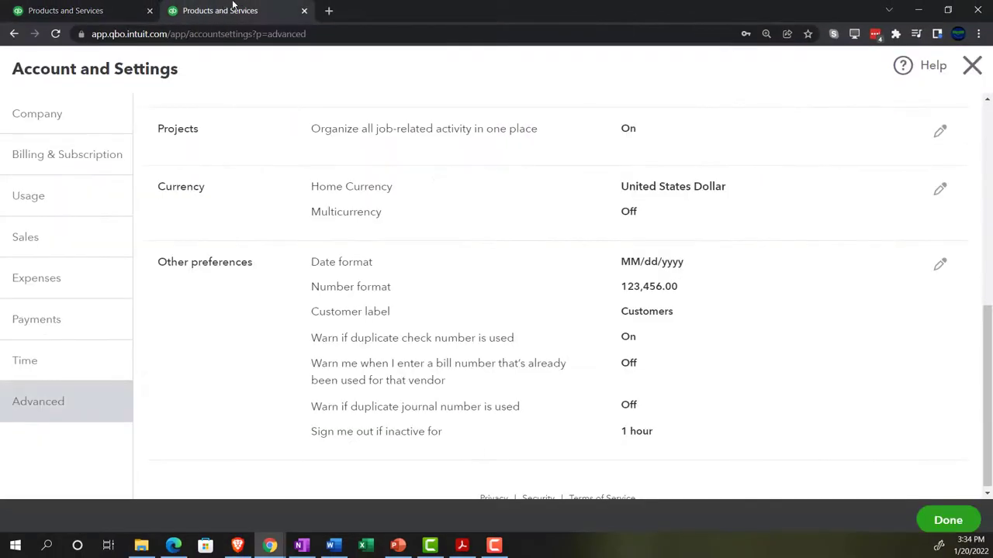
click(971, 66)
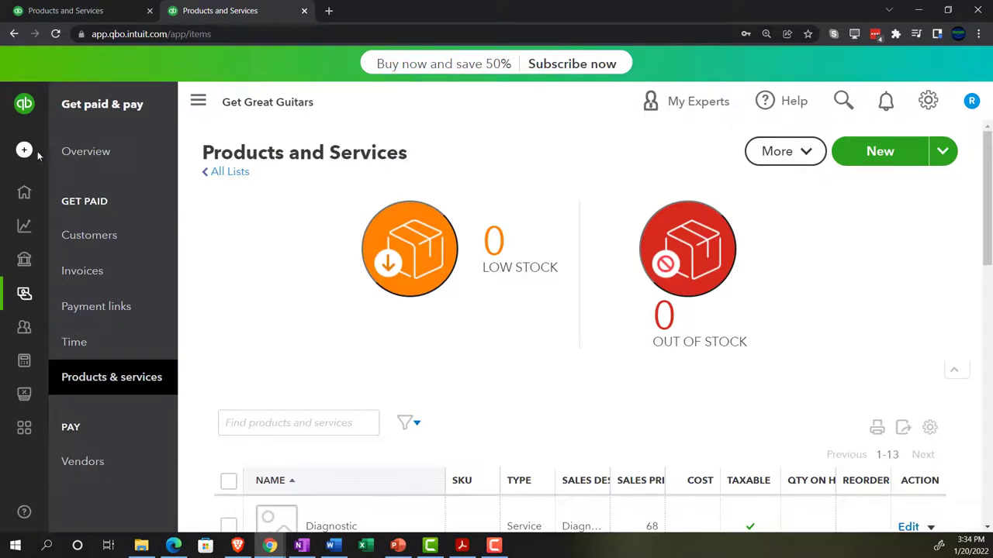
click(24, 151)
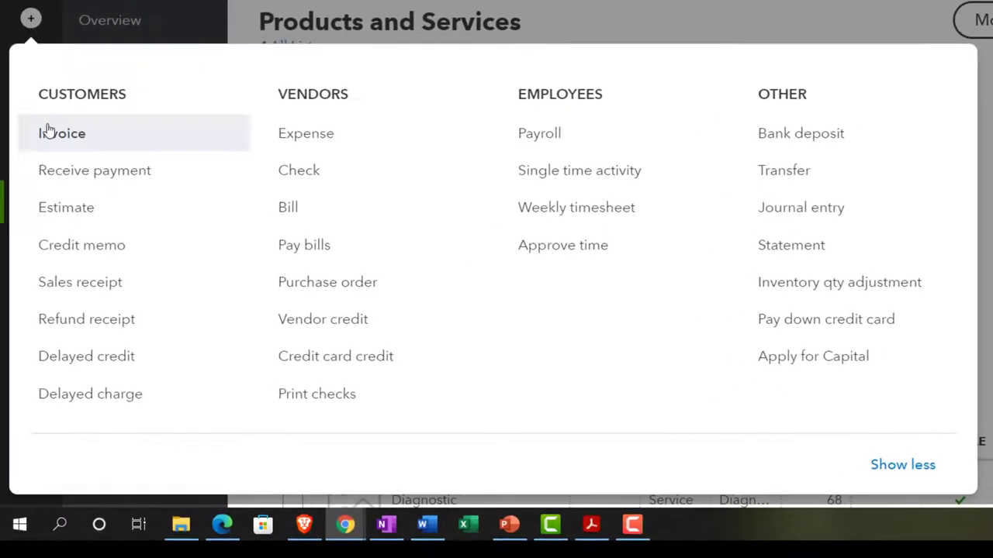
click(50, 133)
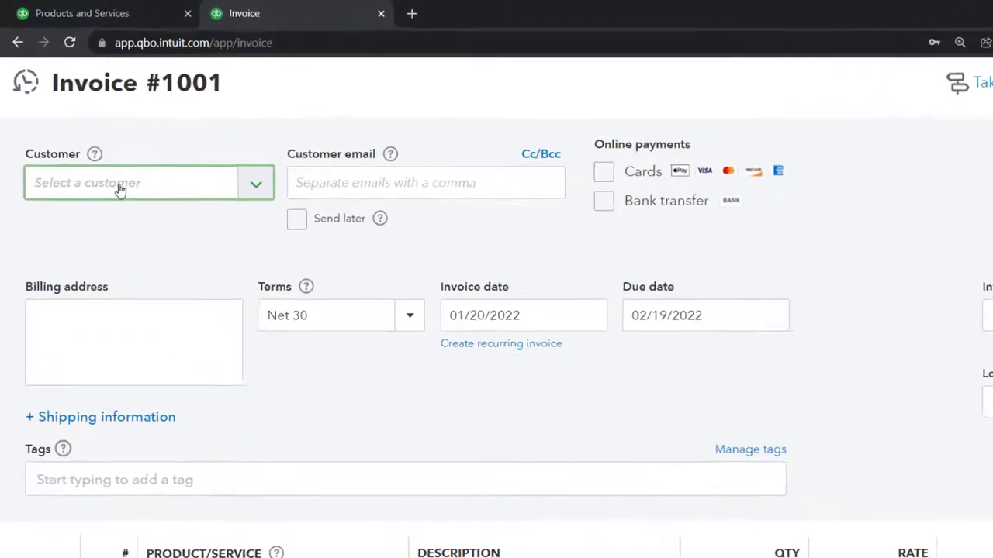
Dismiss the customer info tour tip and select Test Customer as the invoice's customer
click(94, 151)
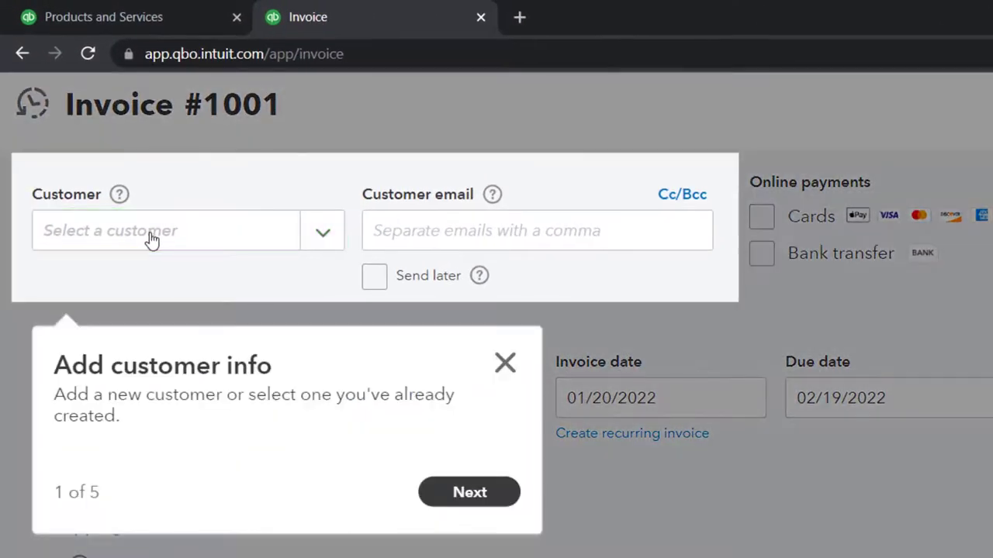
click(505, 362)
click(166, 233)
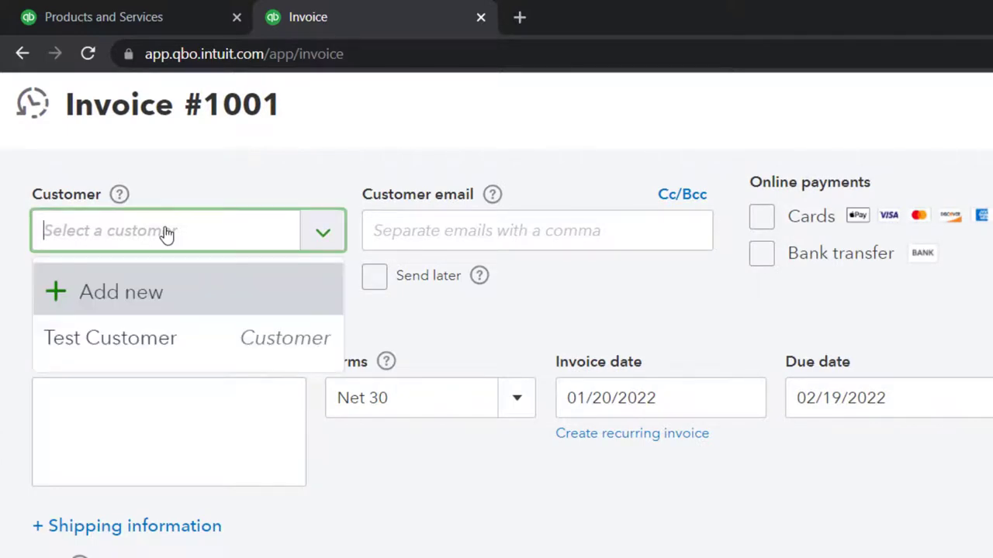
click(169, 348)
Add one ELP product as the invoice's first line item and leave the row so location-based sales tax is calculated
scroll(409, 425, down, 4)
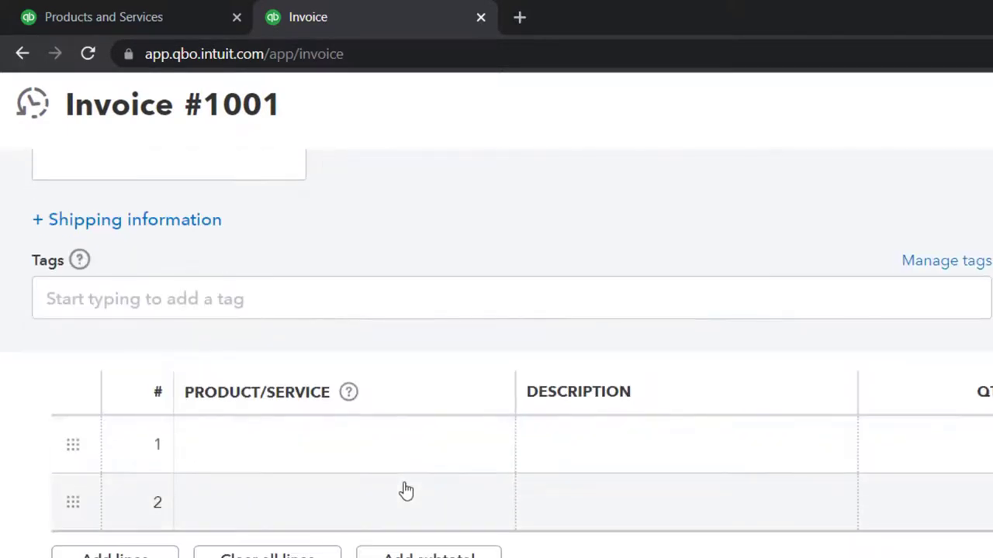
click(416, 463)
click(487, 450)
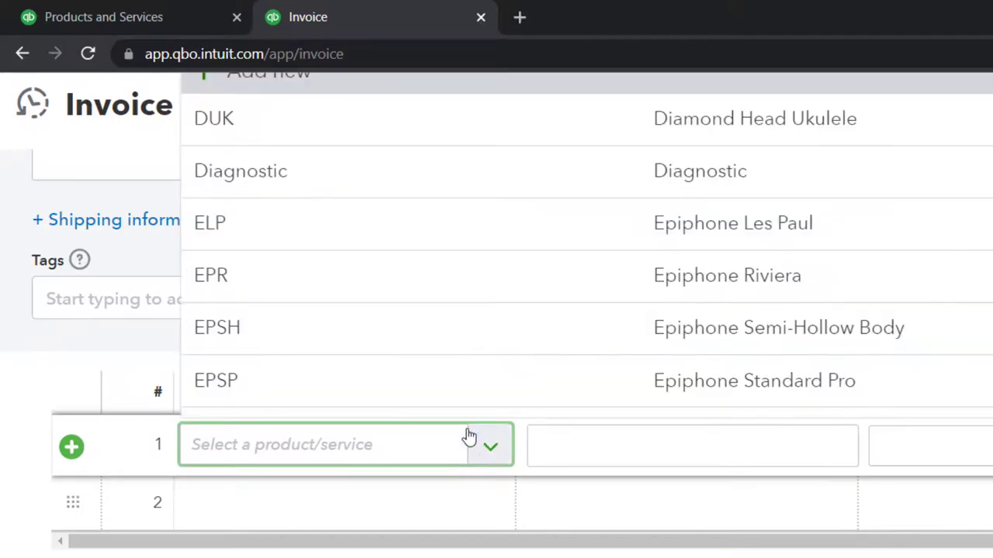
click(314, 244)
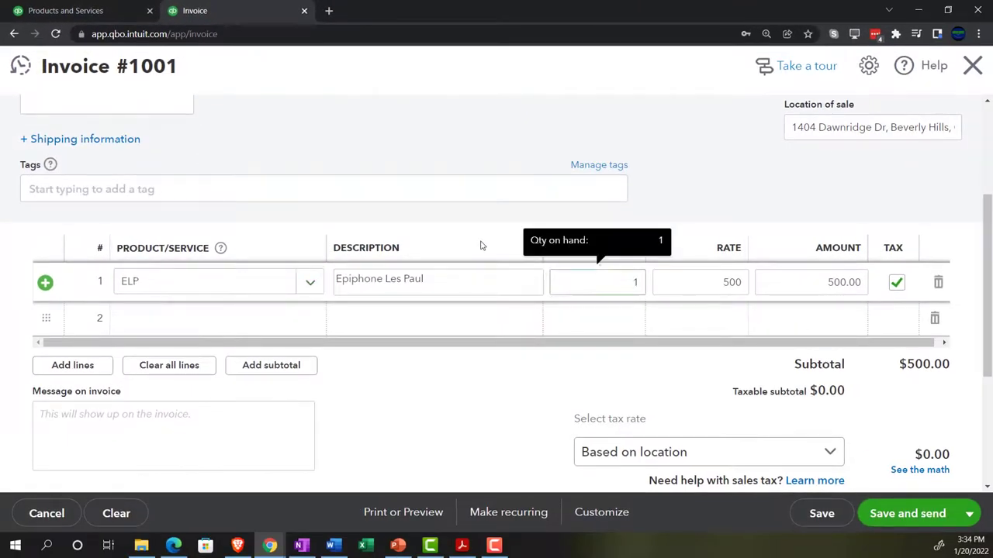
key(Tab)
key(Tab)
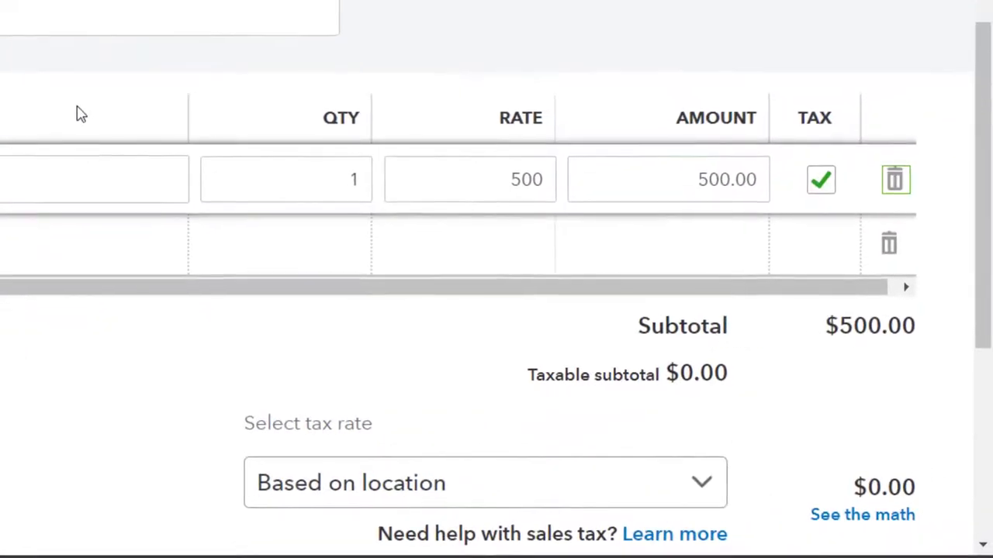
click(567, 315)
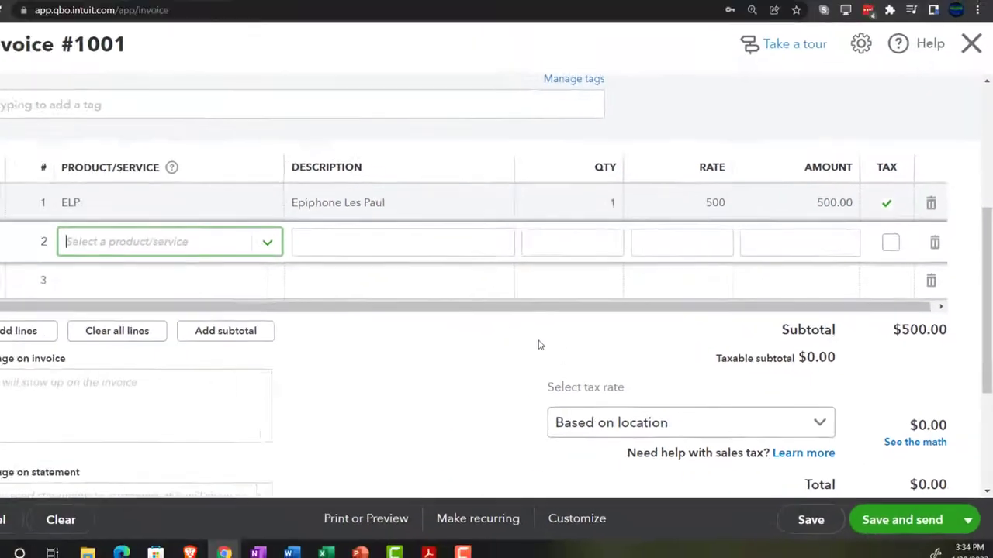
key(Tab)
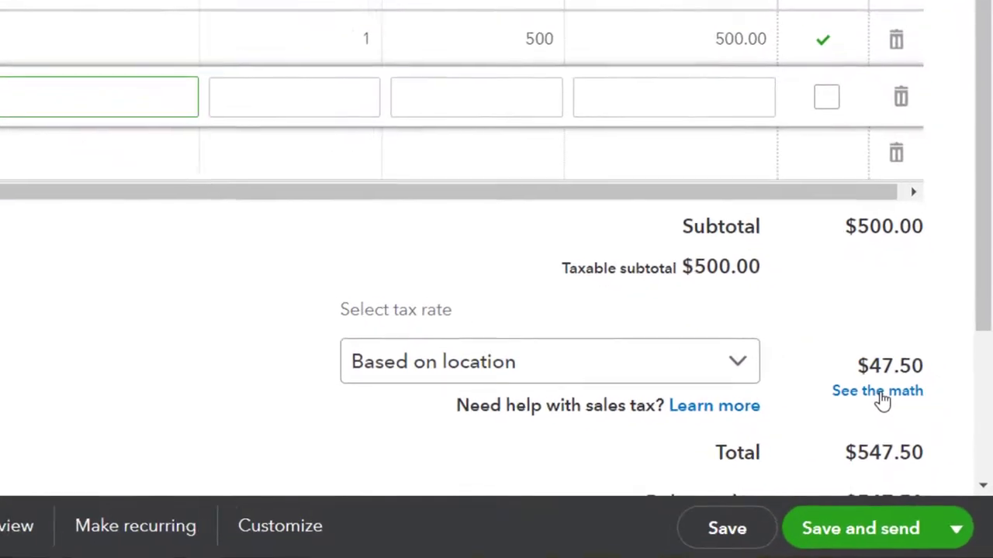
Review how the invoice's sales tax is calculated and which override options are offered, leaving without applying an override
click(879, 394)
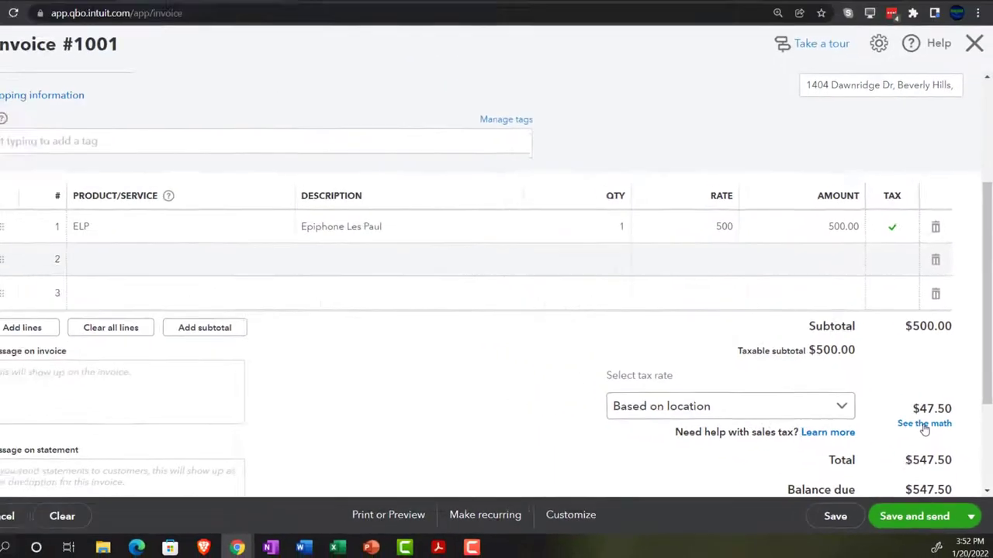
click(886, 390)
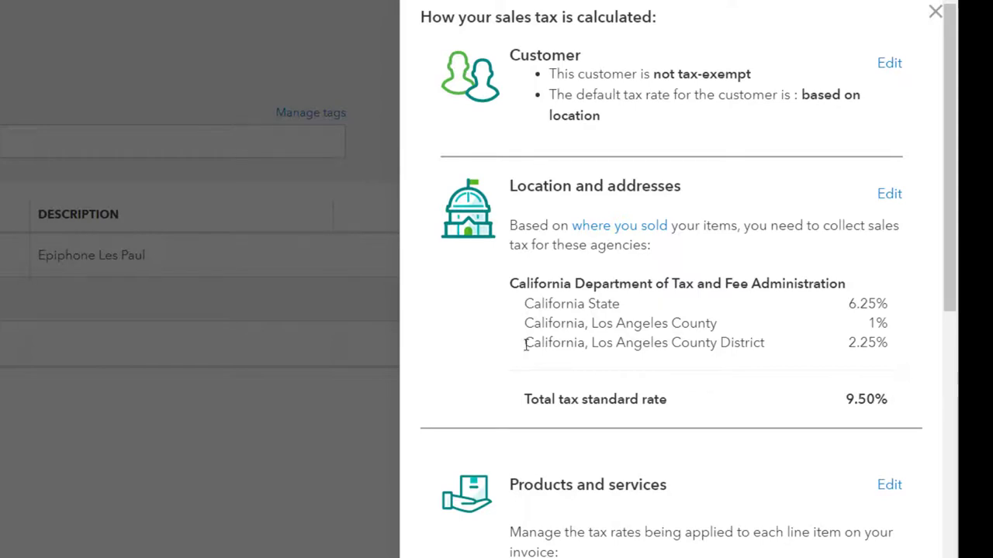
scroll(535, 352, down, 5)
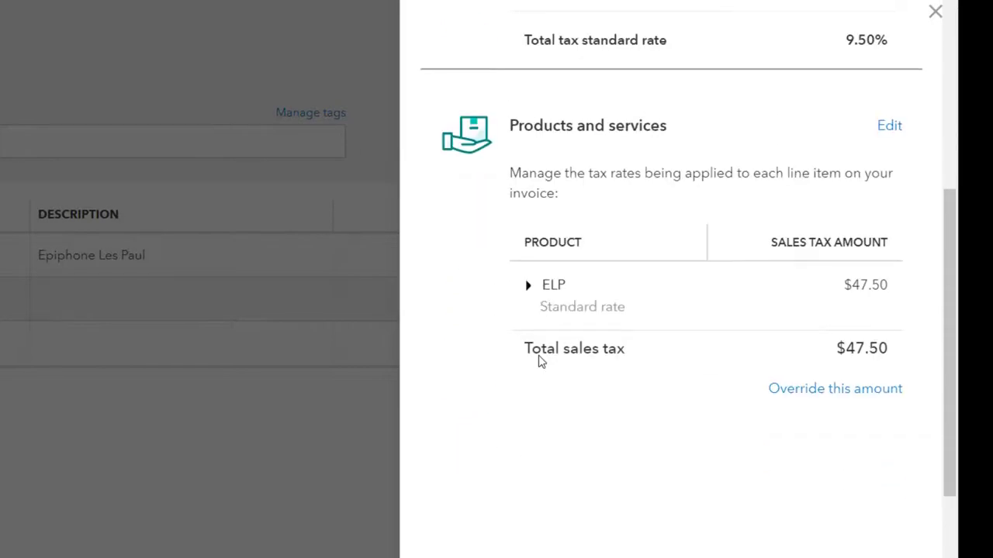
click(791, 394)
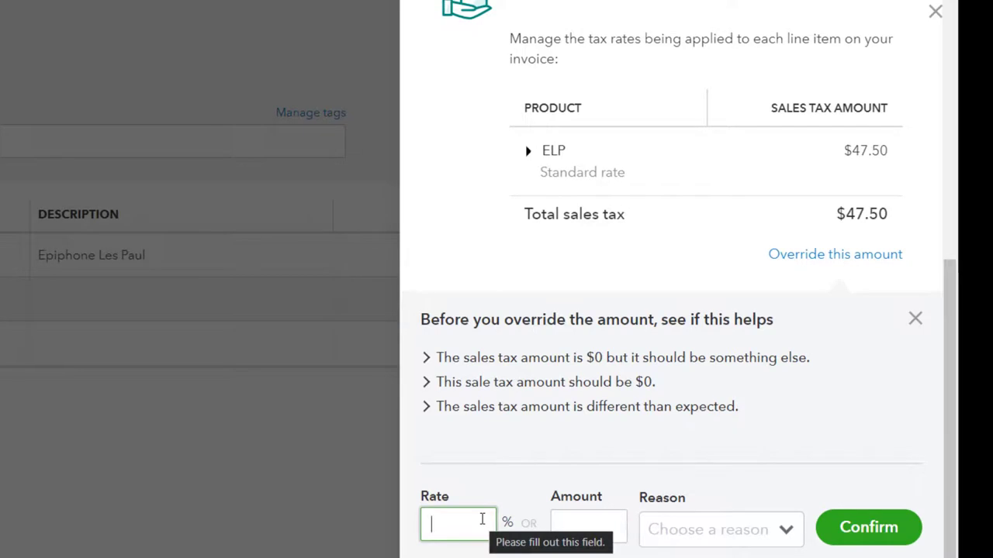
scroll(485, 517, up, 5)
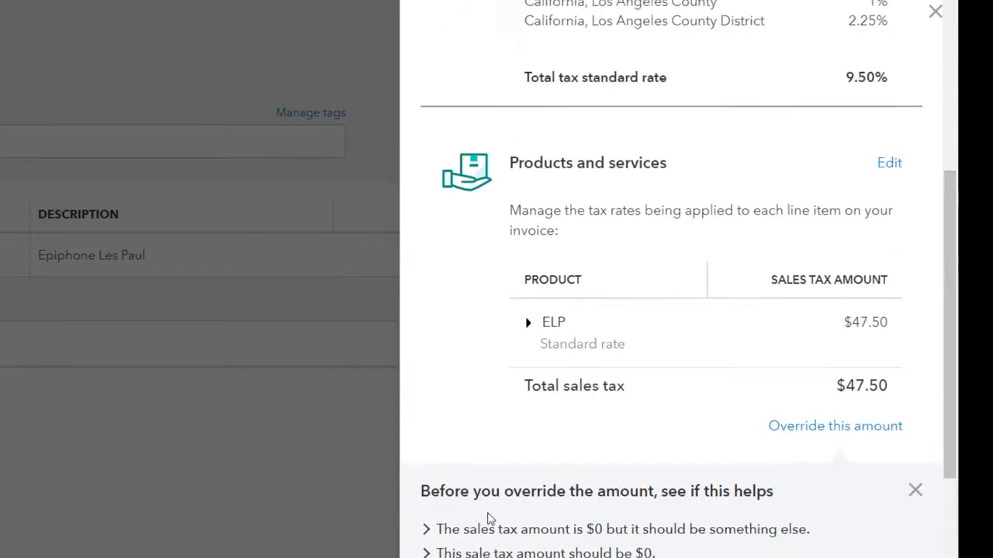
click(932, 13)
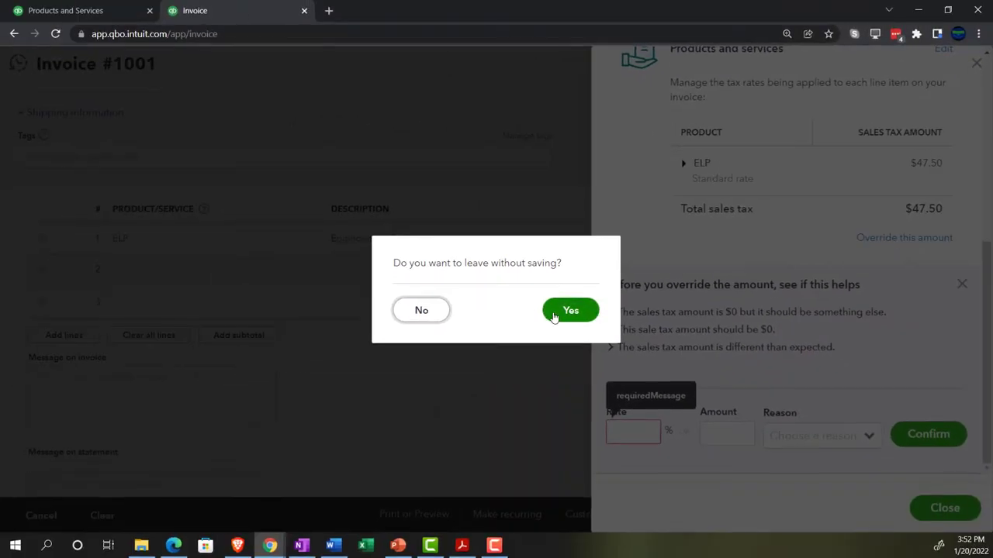
click(556, 314)
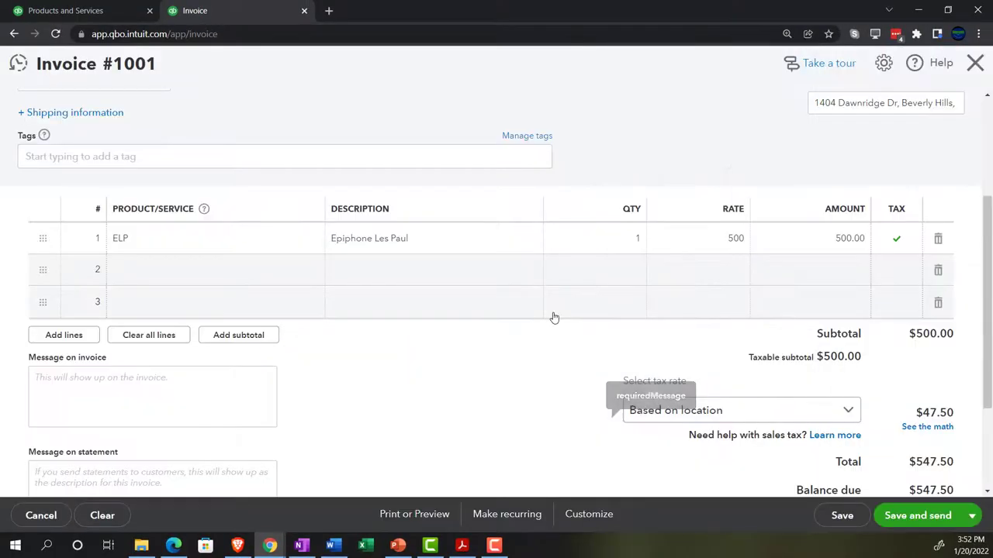
Close the invoice without saving and go back to the Products and Services list in the first browser tab
click(973, 69)
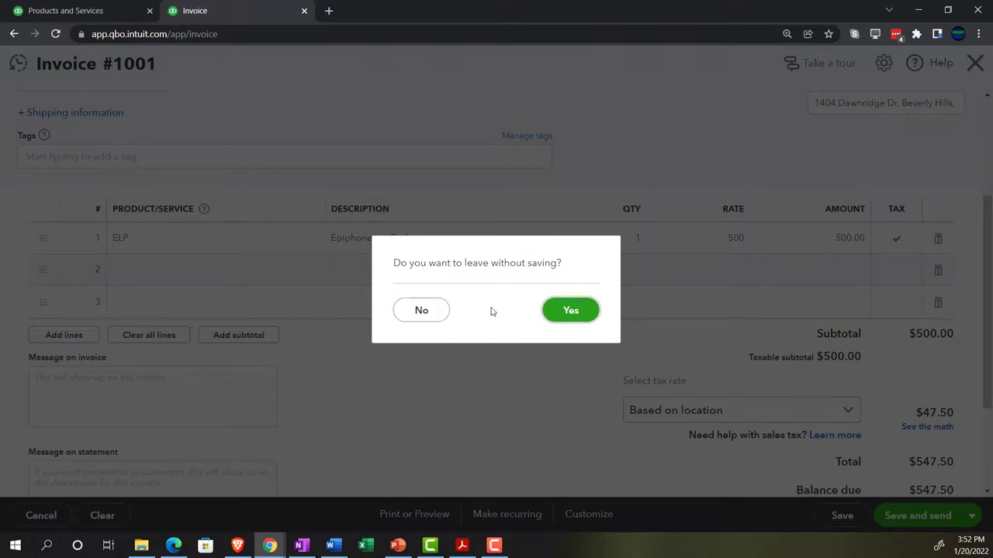
click(570, 311)
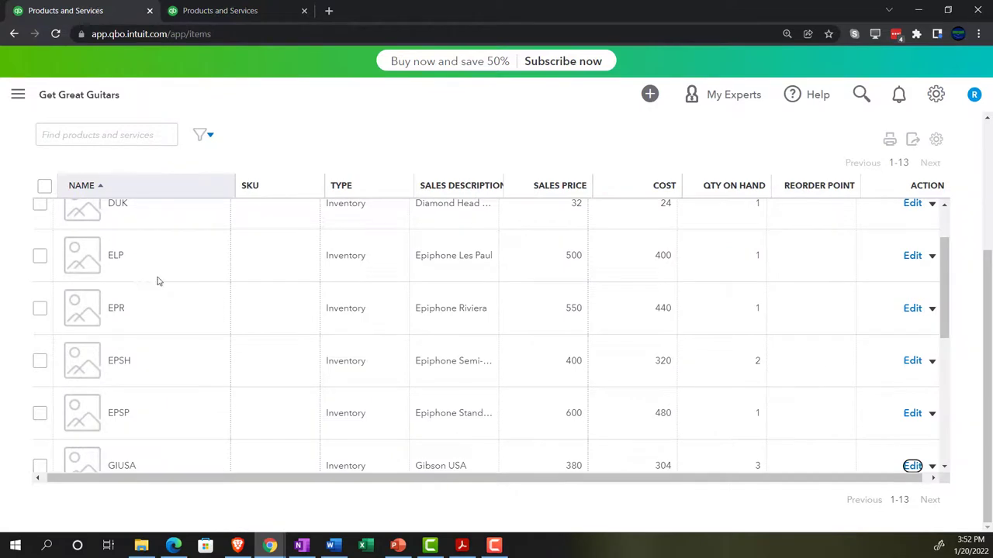
scroll(165, 354, up, 5)
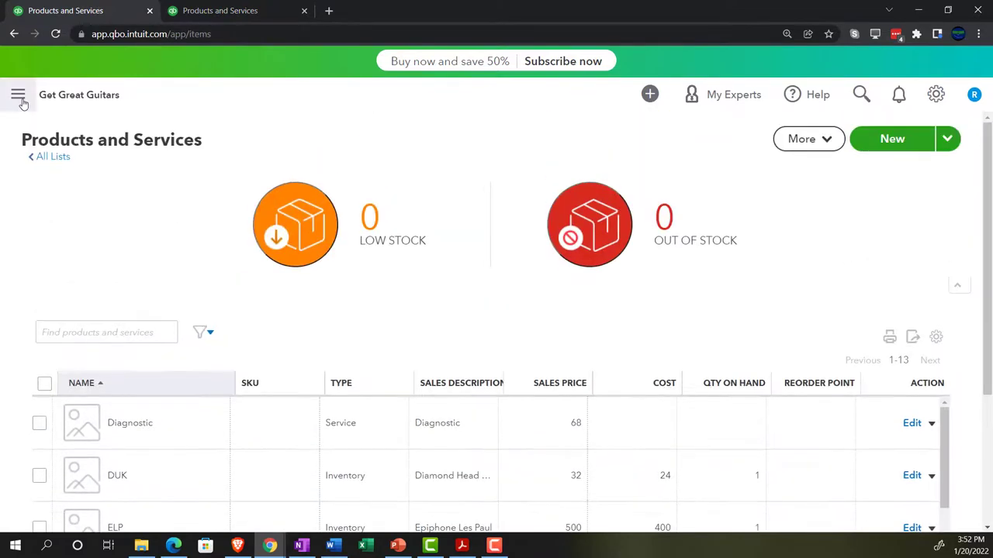
Go to the Customers list in the first browser tab and open Test Customer's record
click(19, 98)
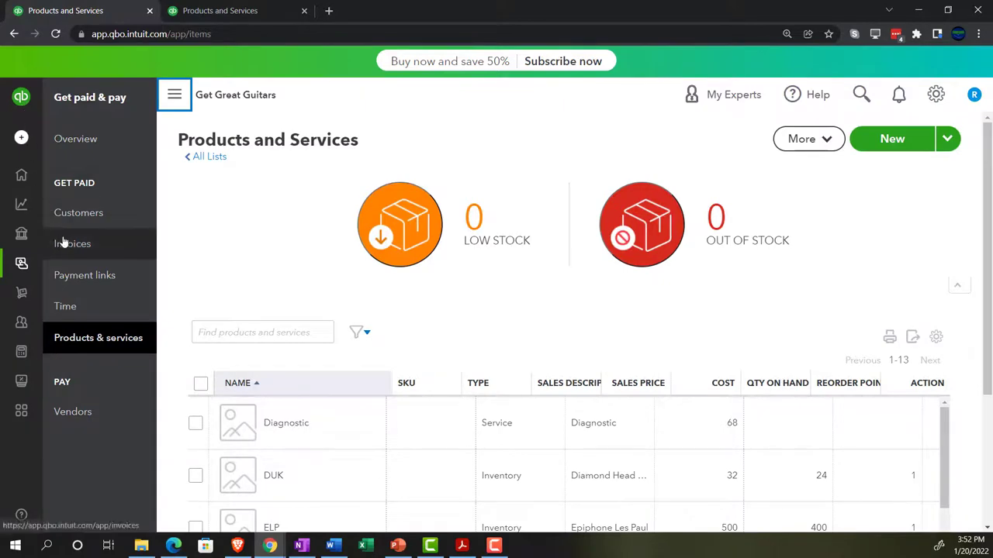
mouse_move(21, 234)
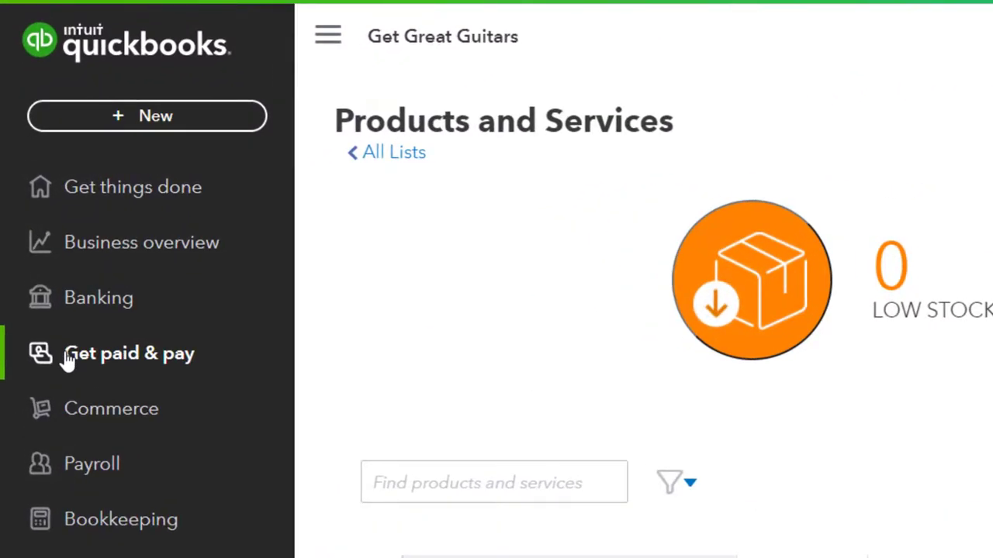
mouse_move(67, 359)
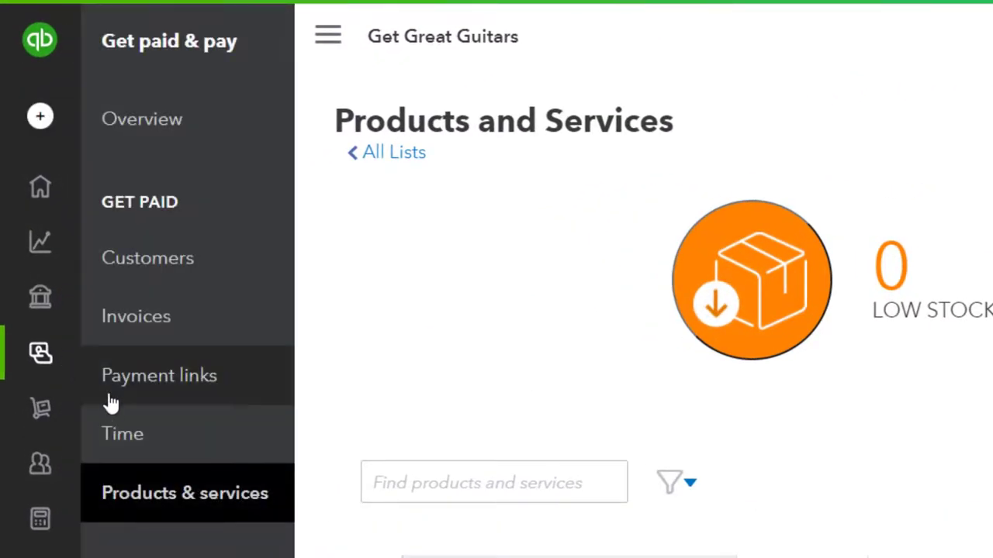
click(142, 260)
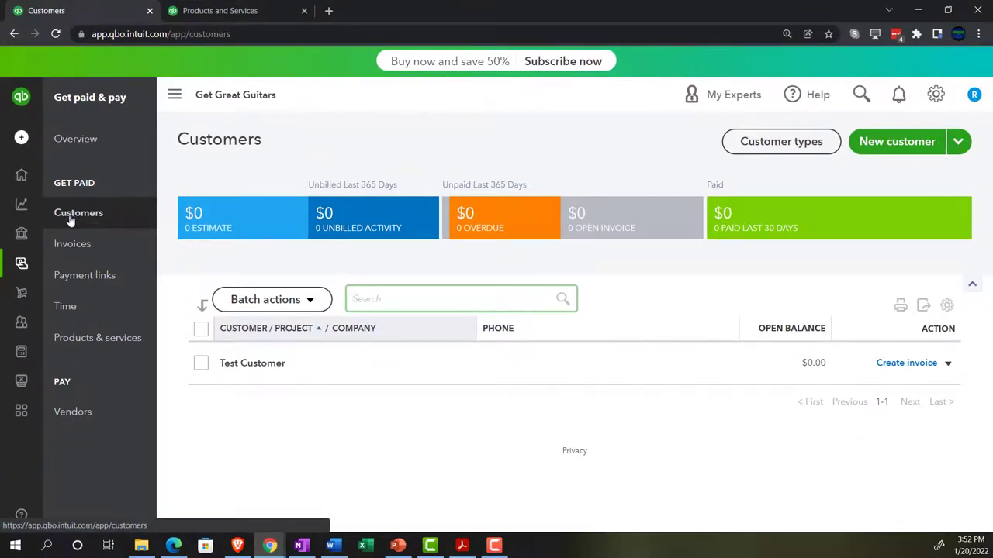
click(174, 95)
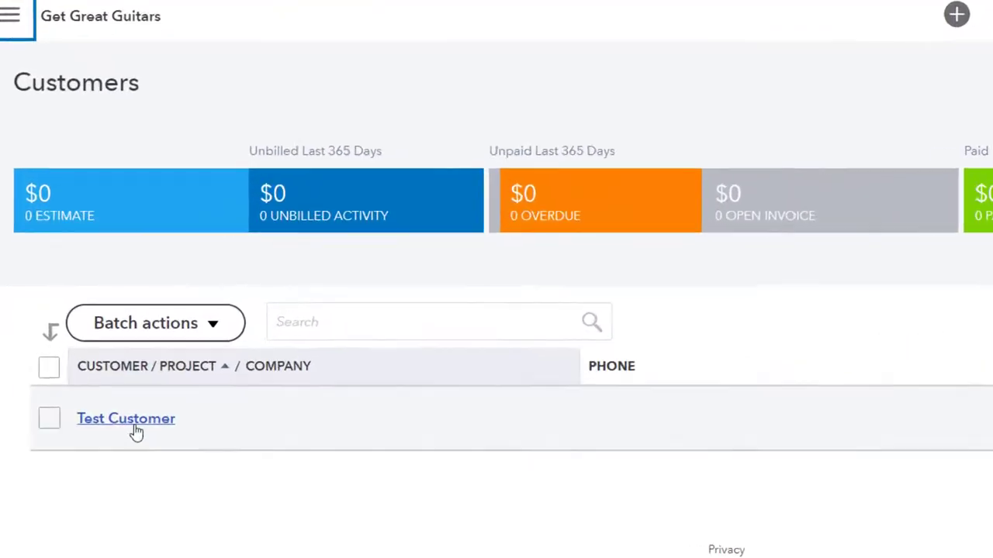
click(101, 364)
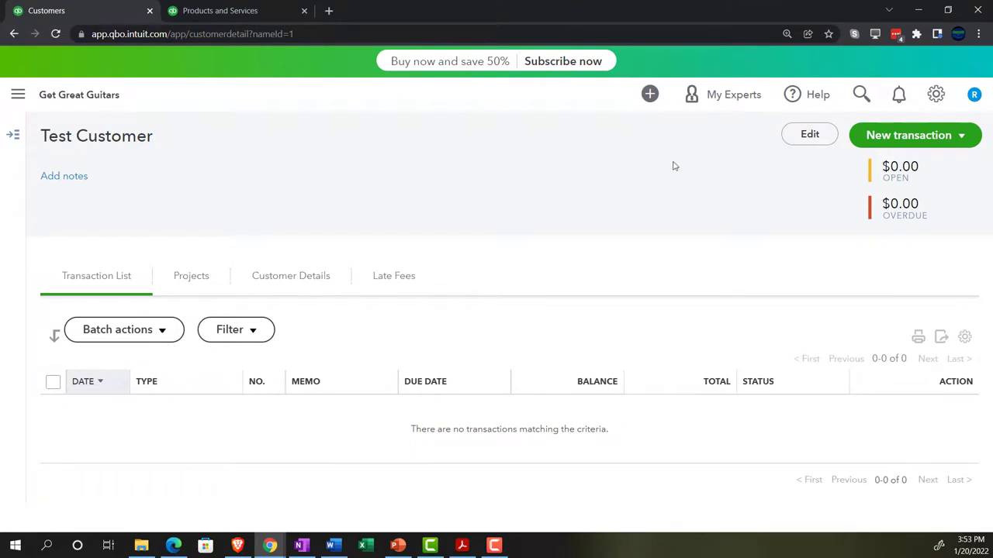
Mark Test Customer as tax exempt with Federal government as the reason for exemption, and save the customer
click(795, 136)
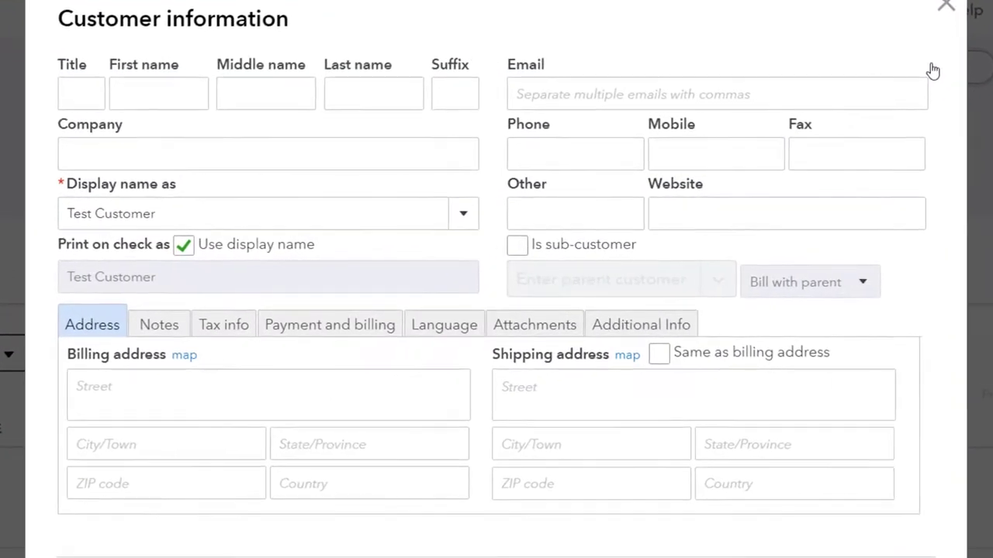
click(224, 326)
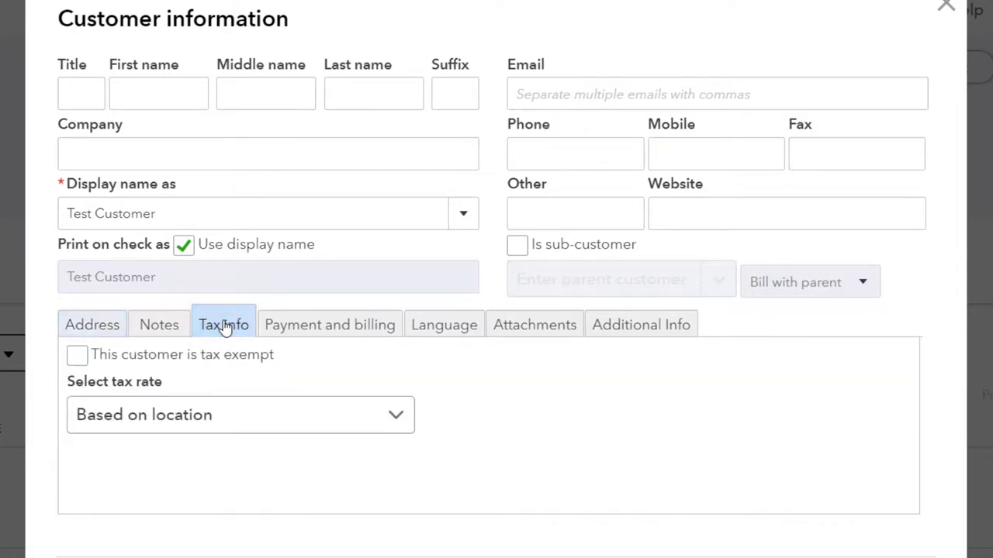
click(81, 356)
click(263, 415)
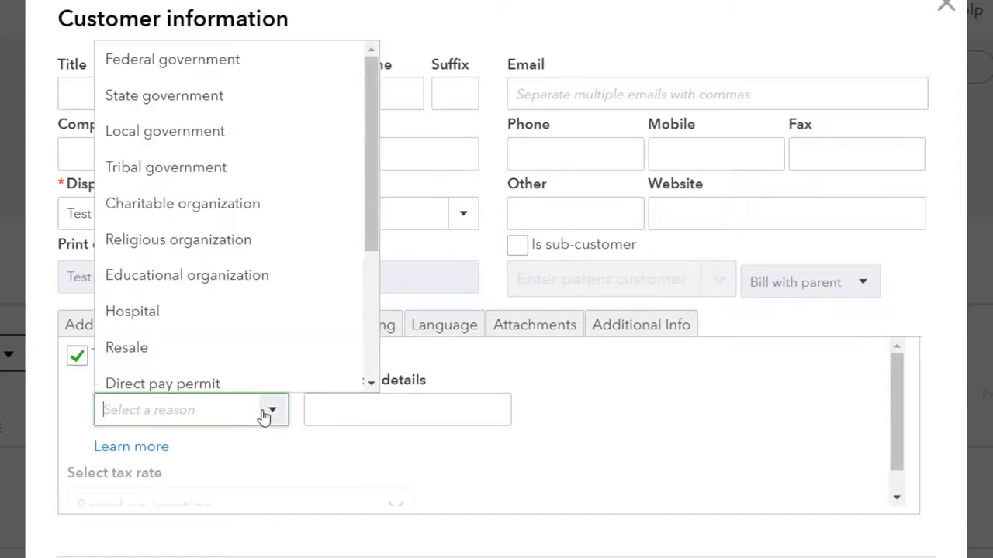
click(190, 62)
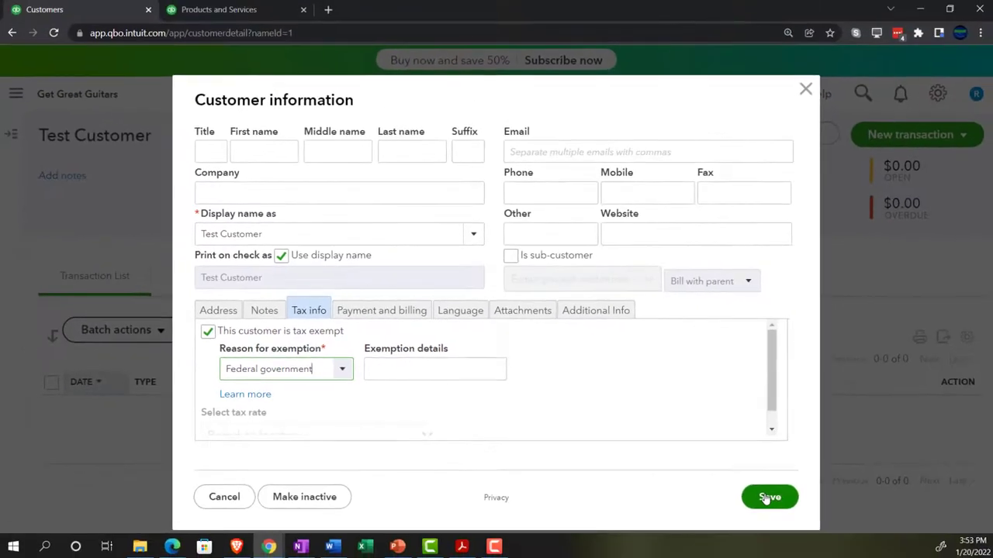
click(765, 496)
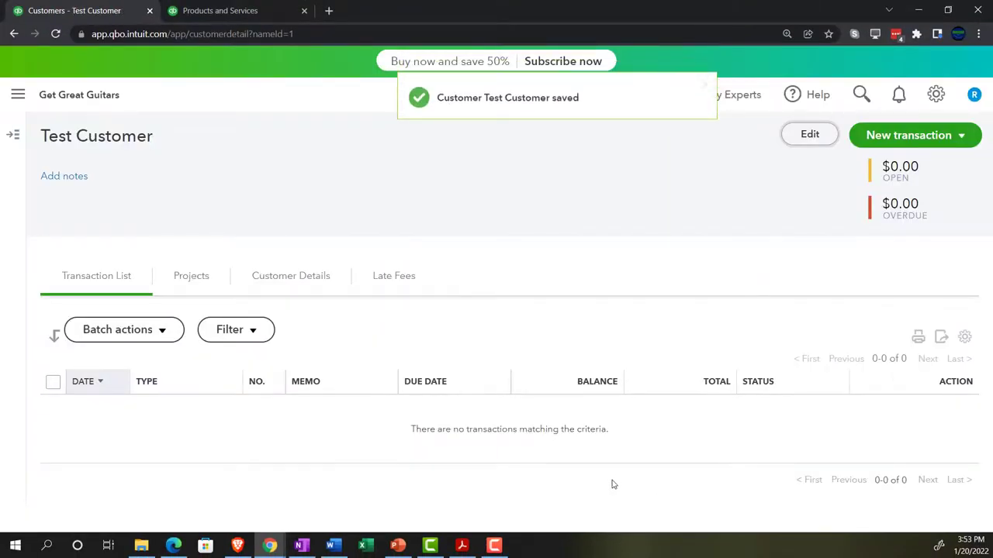
Start a new invoice from the second browser tab and dismiss the customer info tour tip
click(248, 10)
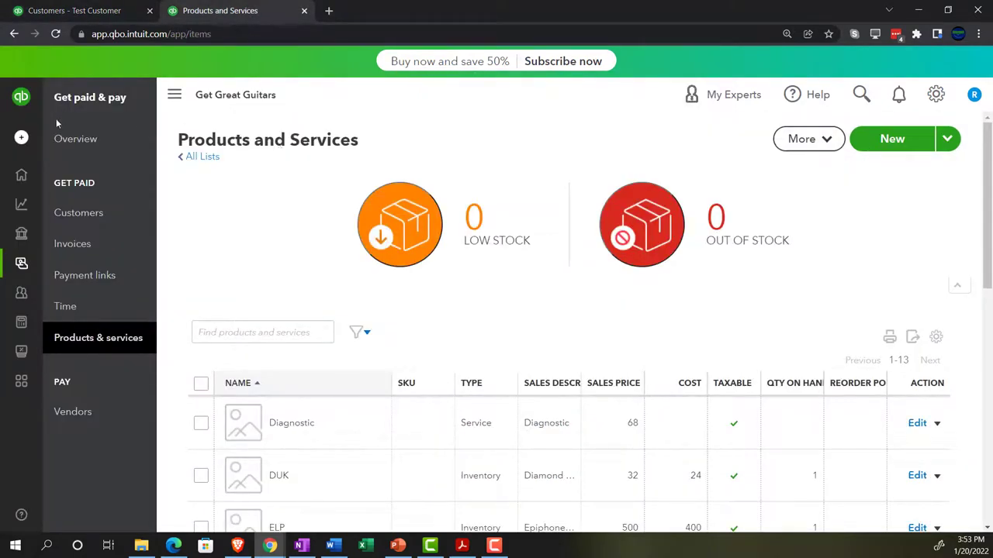
click(22, 138)
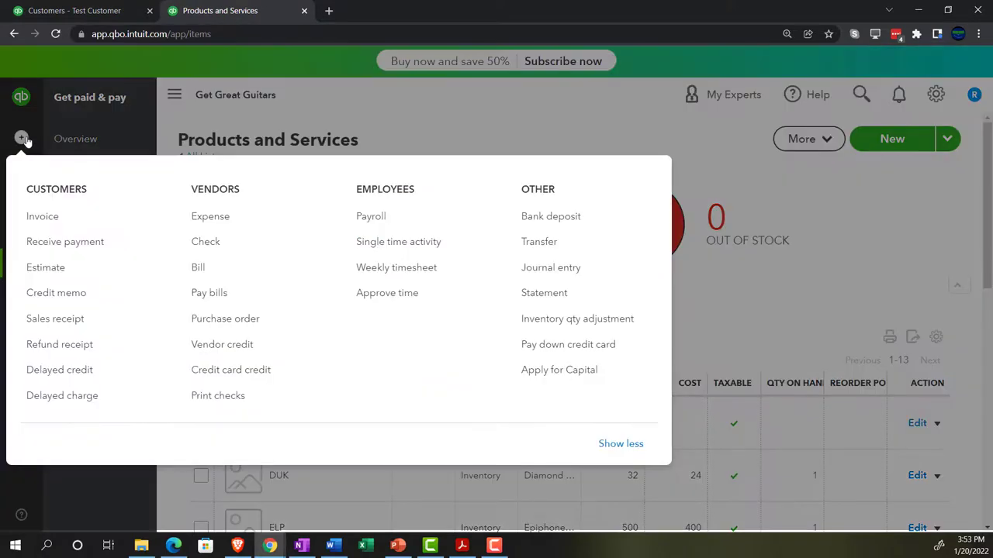
click(43, 217)
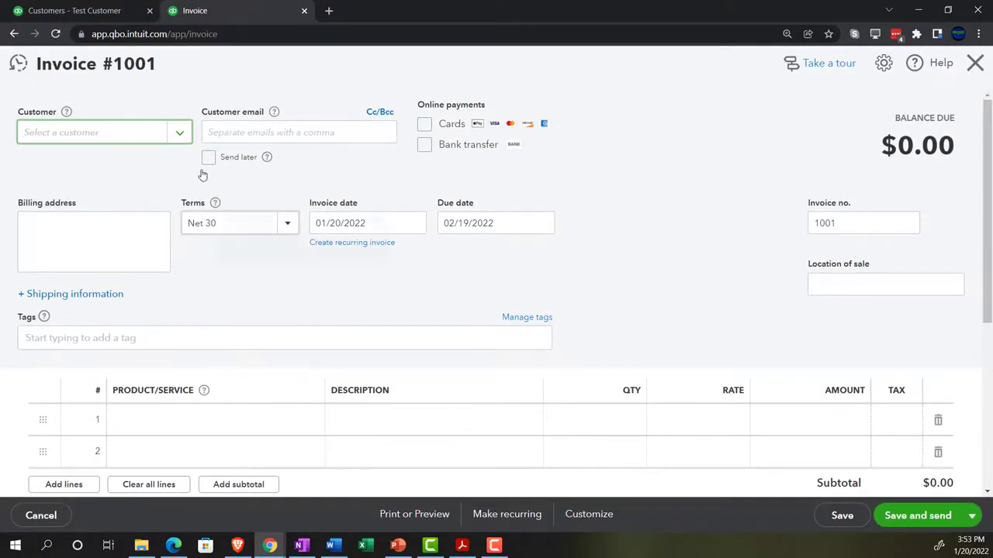
click(180, 130)
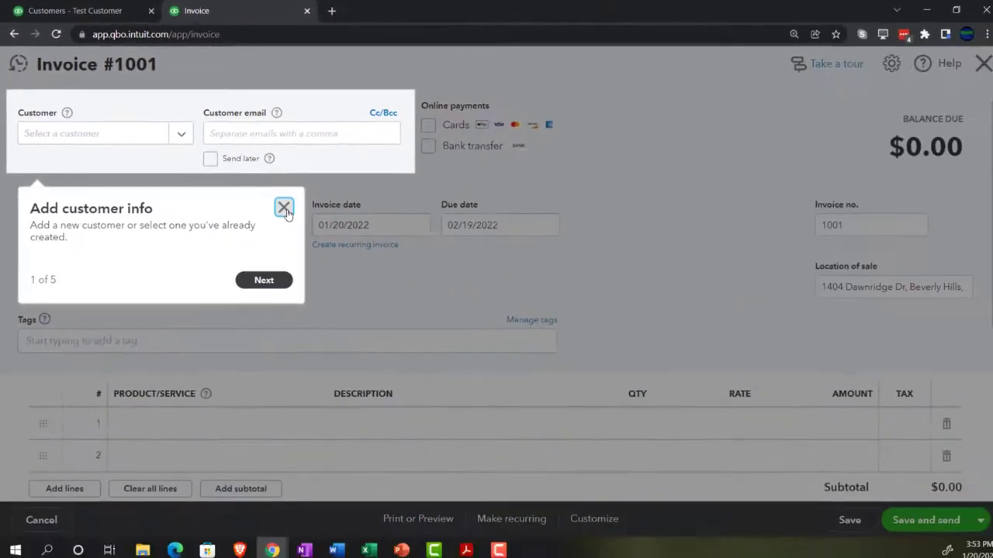
click(457, 333)
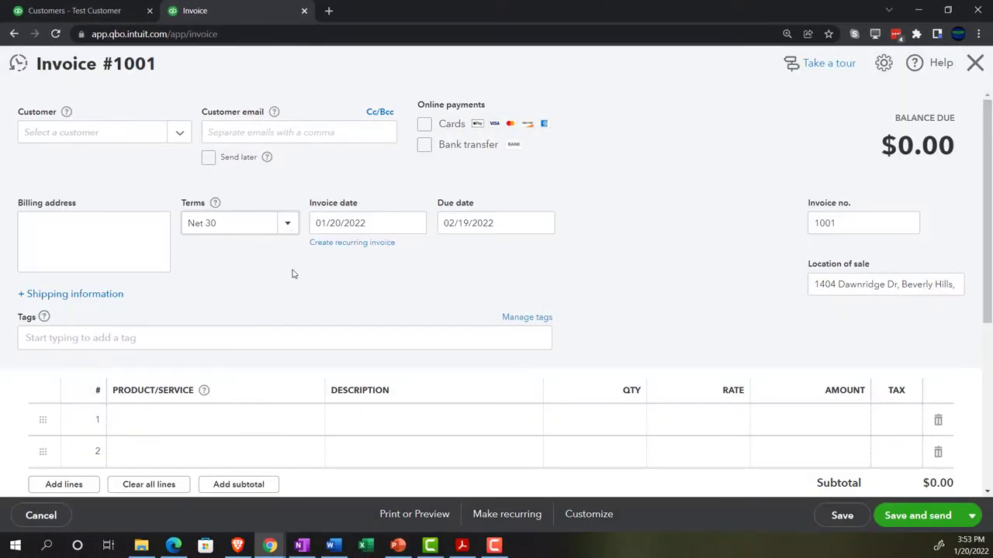
Set the invoice's customer to Test Customer and add one ELP as the first line item, leaving the row so sales tax is calculated
click(236, 411)
text(El)
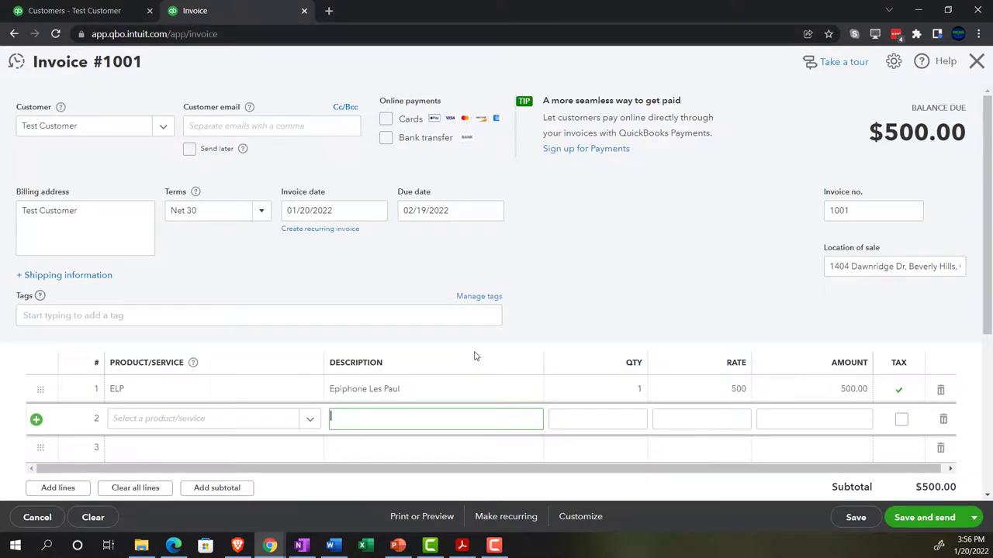
scroll(476, 356, down, 1)
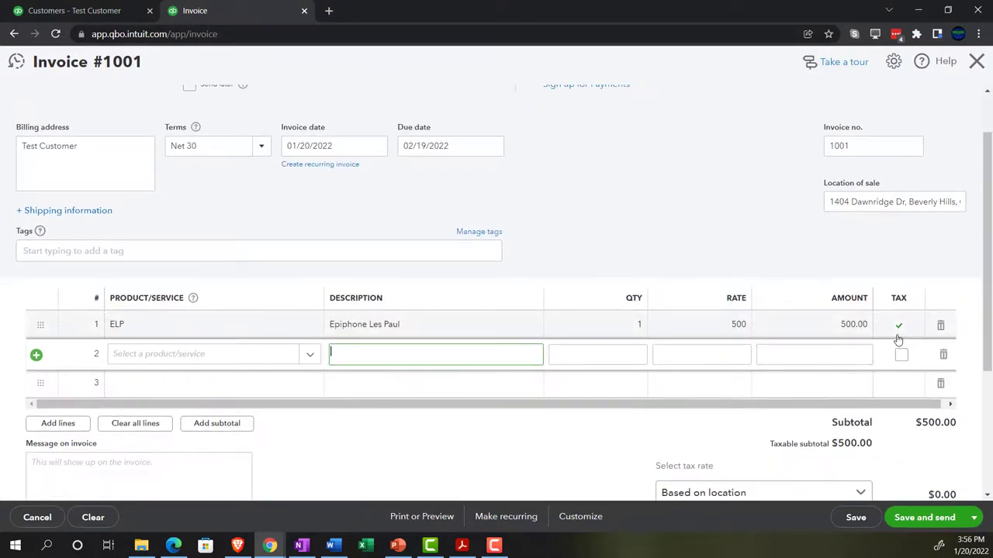
scroll(603, 450, down, 1)
click(538, 450)
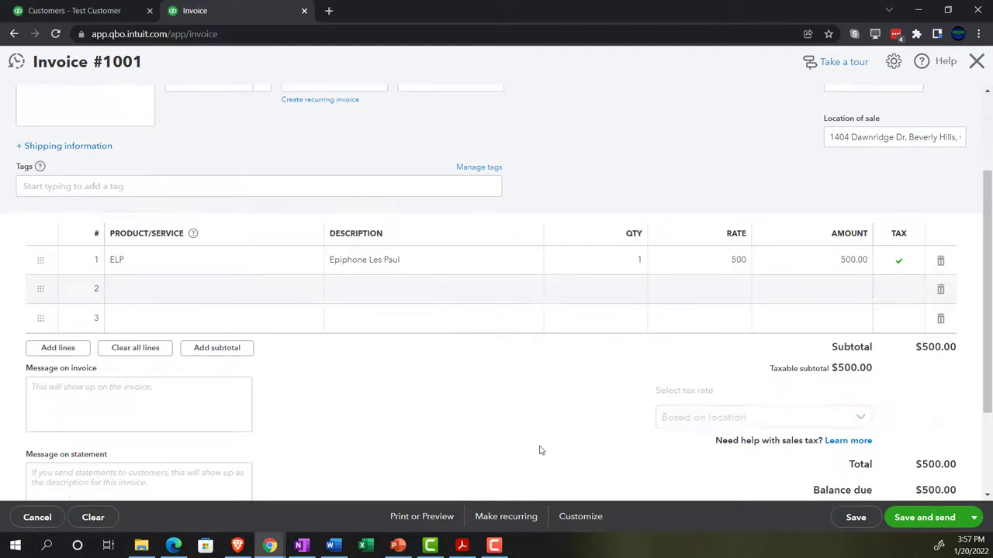
Examine the tax rate selection and the sales tax calculated on the tax-exempt customer's invoice
scroll(543, 443, down, 1)
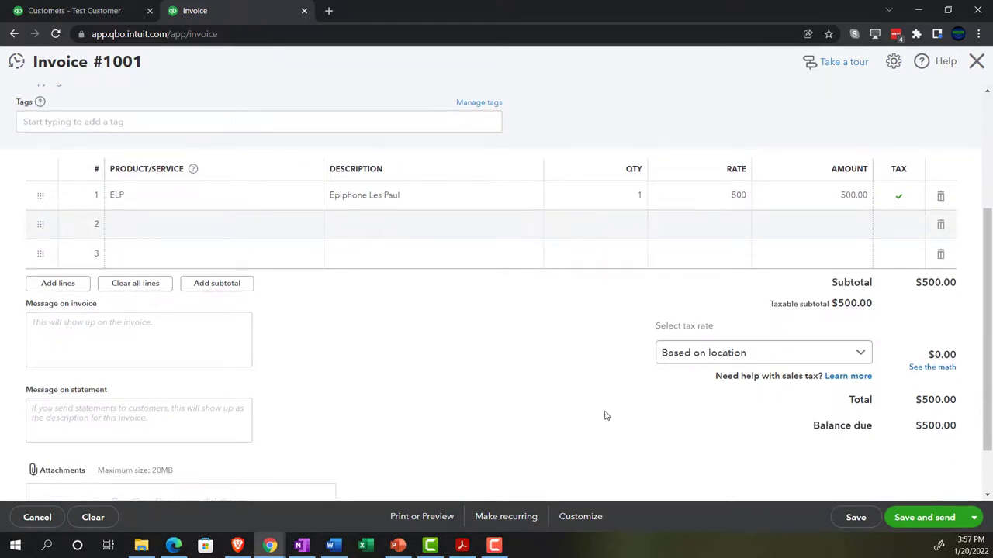
click(860, 354)
click(861, 354)
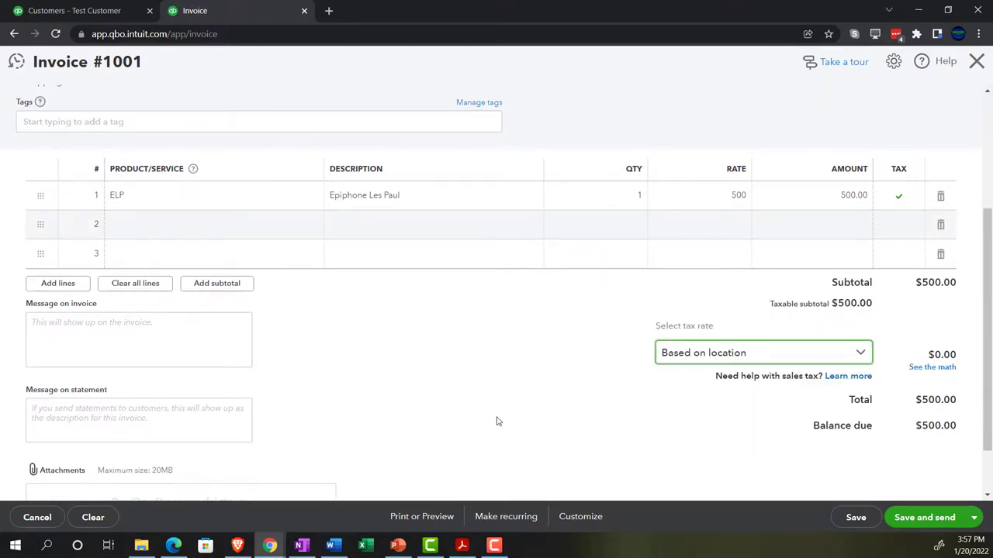
click(459, 425)
key(ctrl+minus)
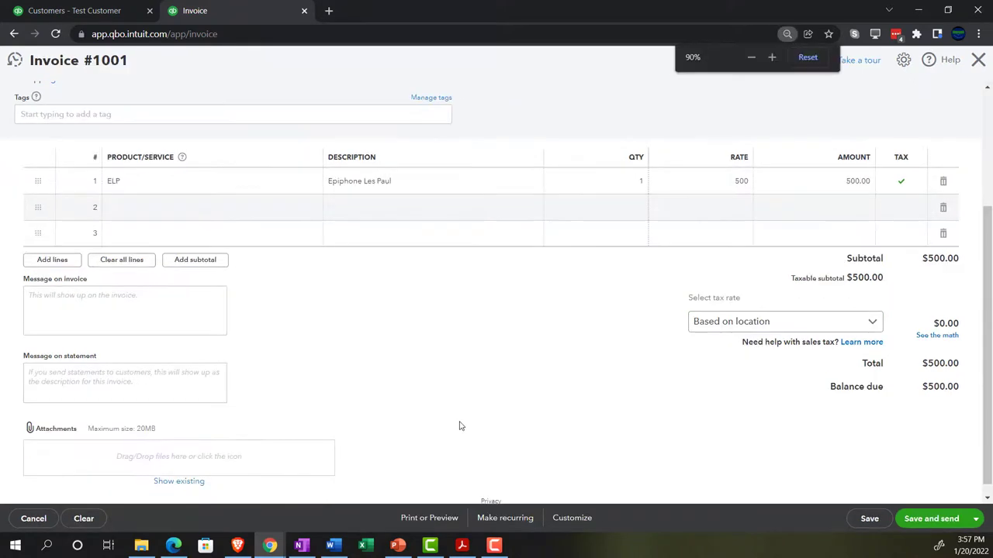
key(ctrl+plus)
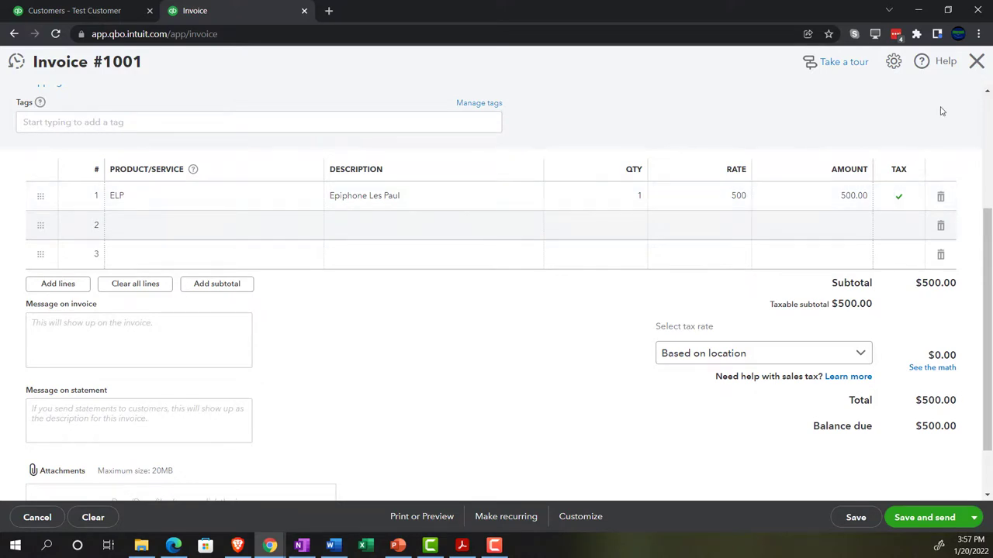
Close the invoice without saving and return to Test Customer's record in the first browser tab
click(974, 65)
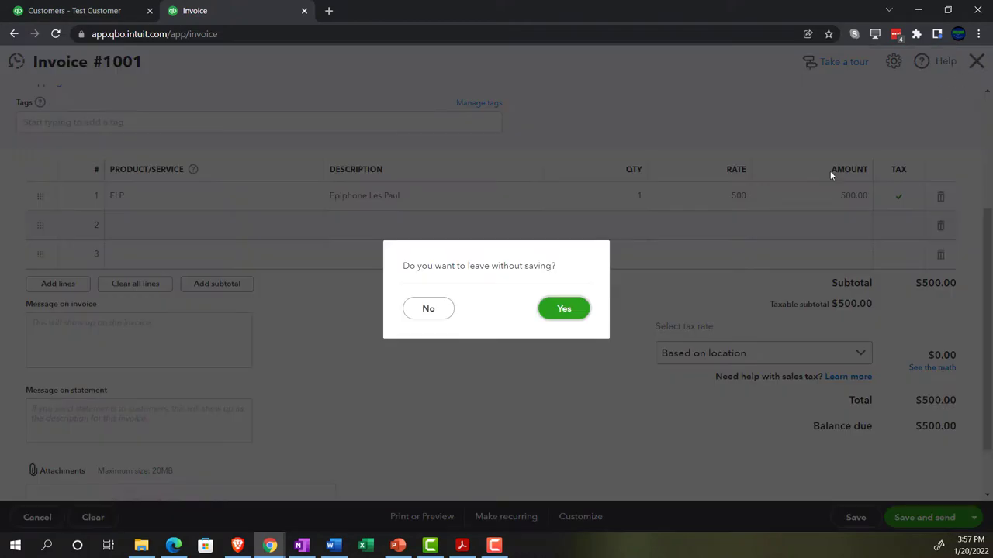
click(546, 307)
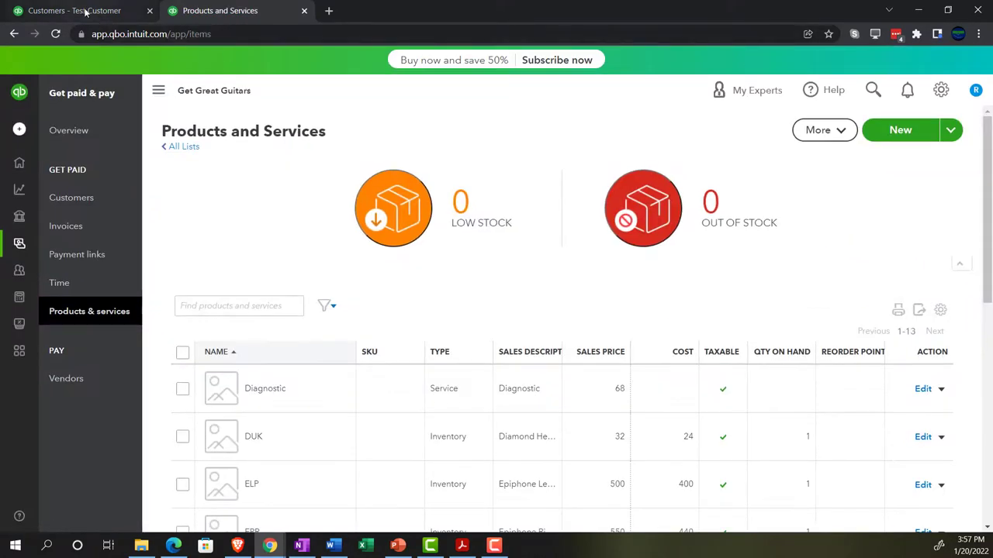
click(84, 11)
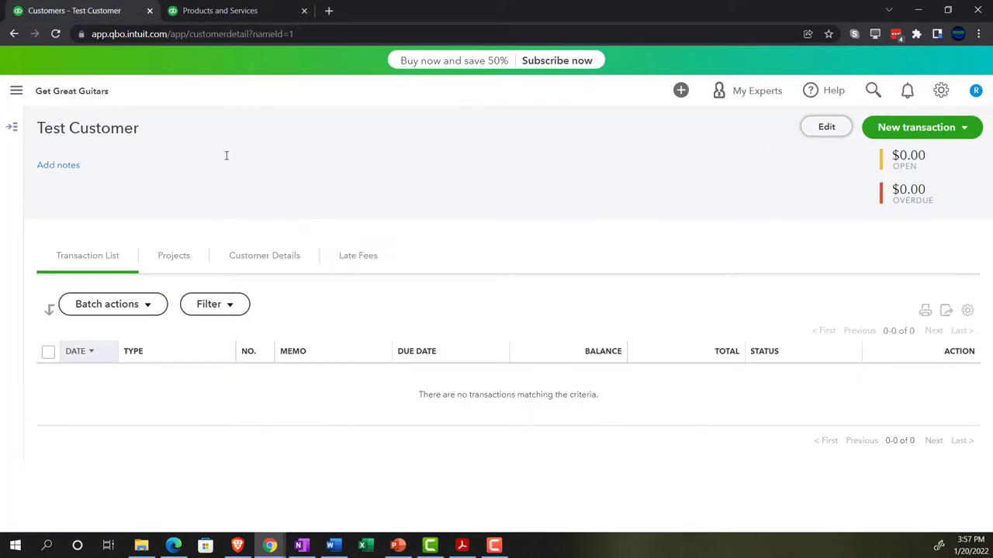
Remove the tax-exempt status from Test Customer's tax information and save the customer
click(814, 134)
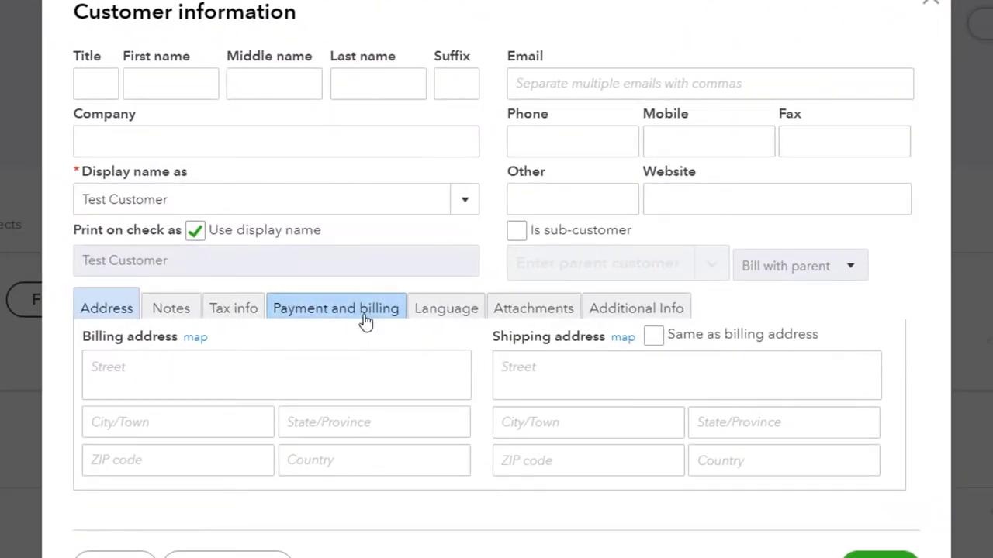
click(235, 310)
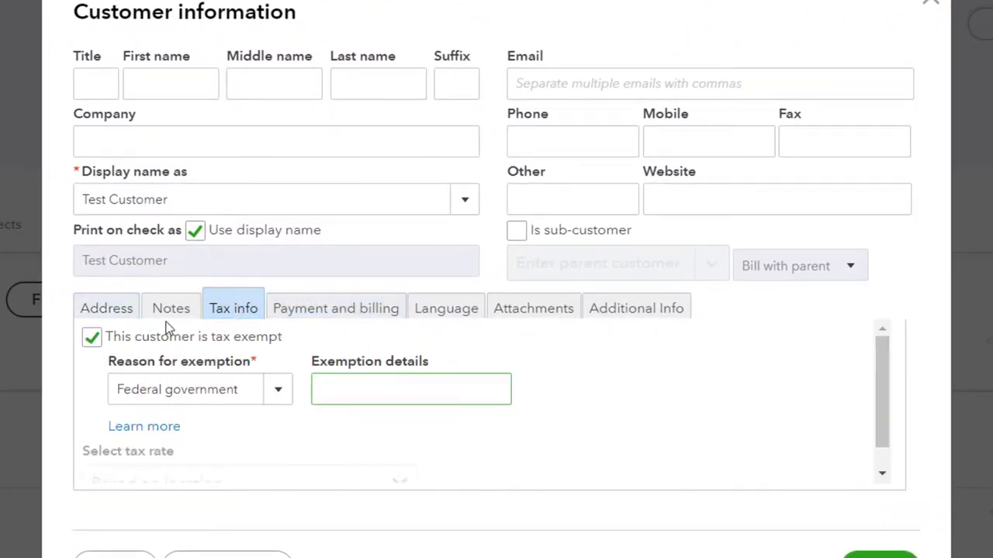
click(92, 338)
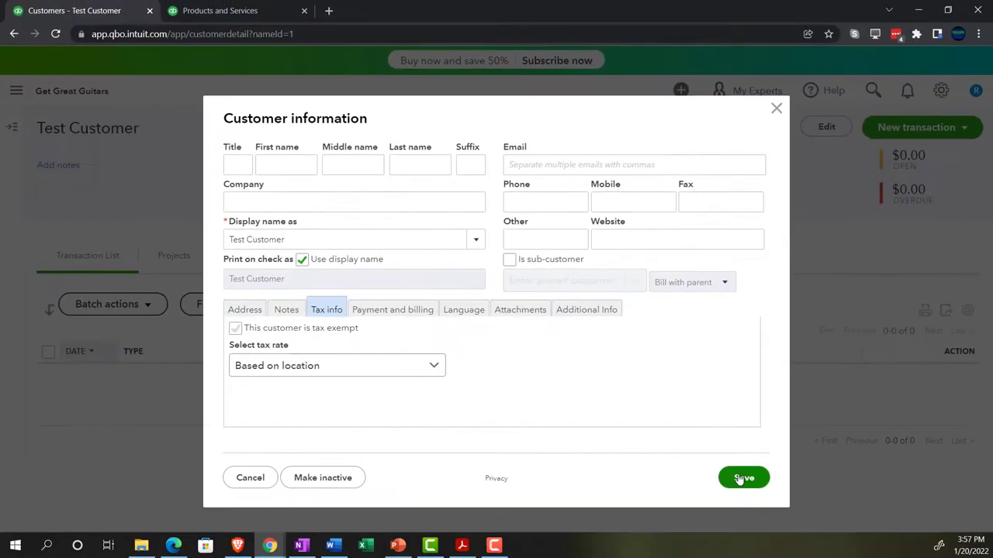
click(742, 478)
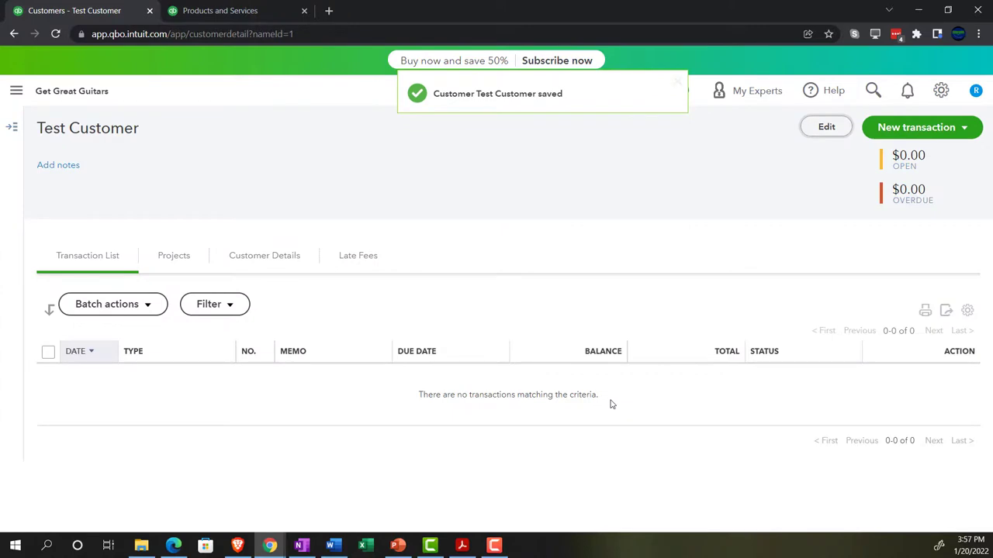
Switch to the Products and Services browser tab and start another new invoice
click(248, 11)
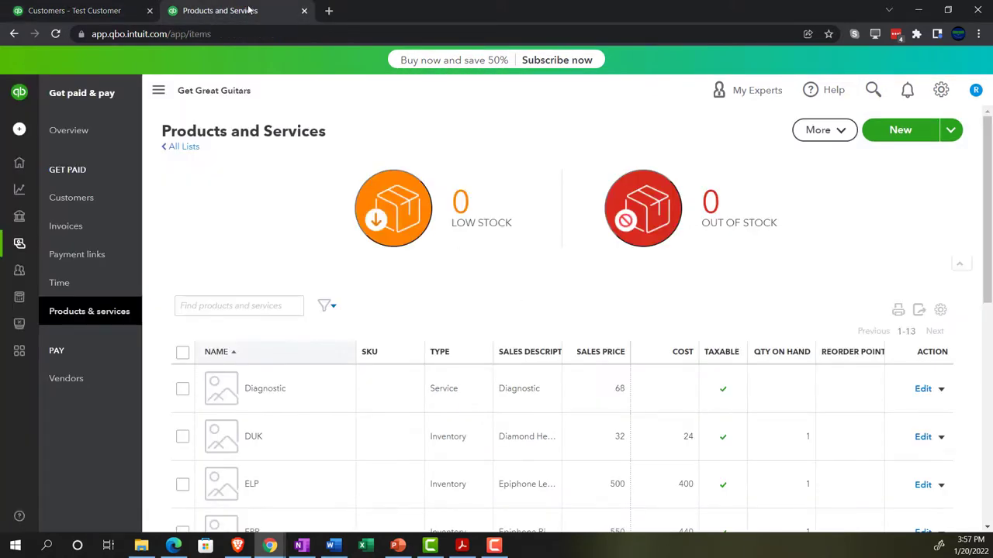
click(20, 129)
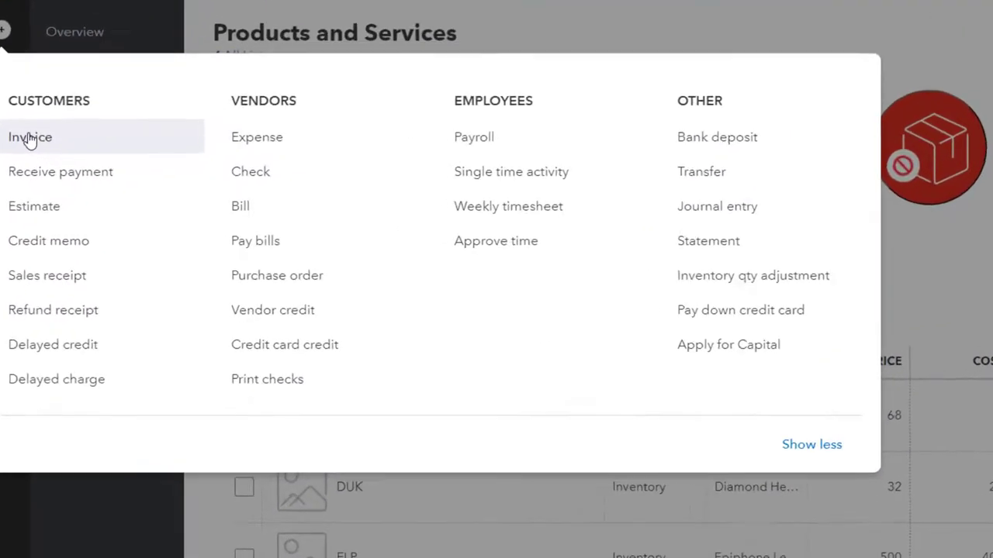
click(36, 200)
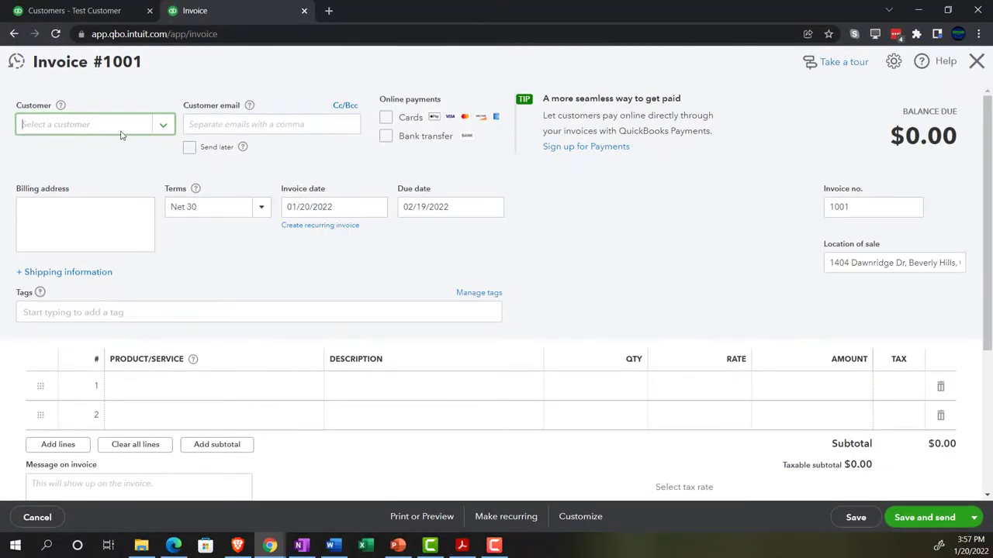
Select Test Customer as the customer on the new invoice and dismiss the guided tour pop-up
click(116, 126)
text(t)
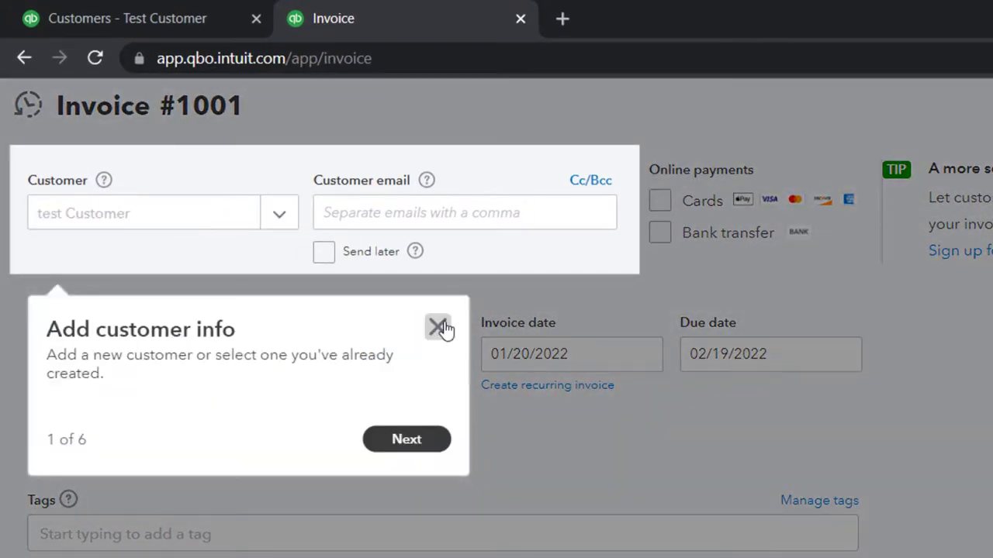
click(436, 326)
click(189, 224)
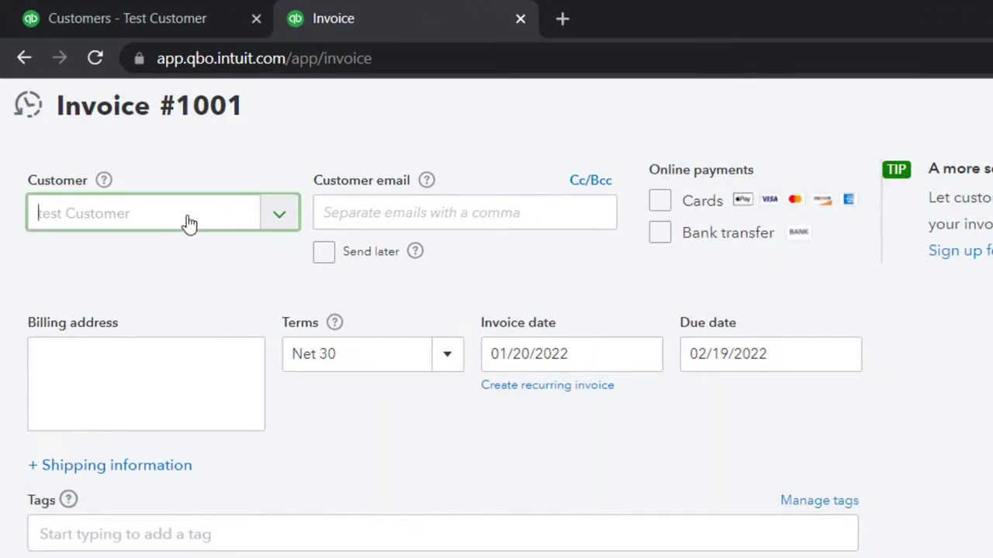
click(127, 314)
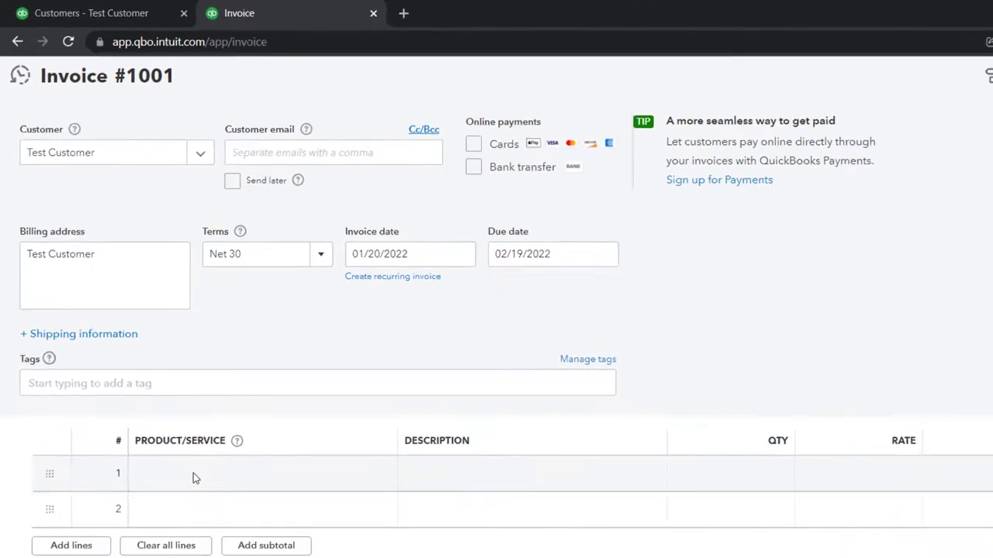
Add the ELP item to the first invoice line and examine the location-based sales tax calculation
click(155, 388)
text(el)
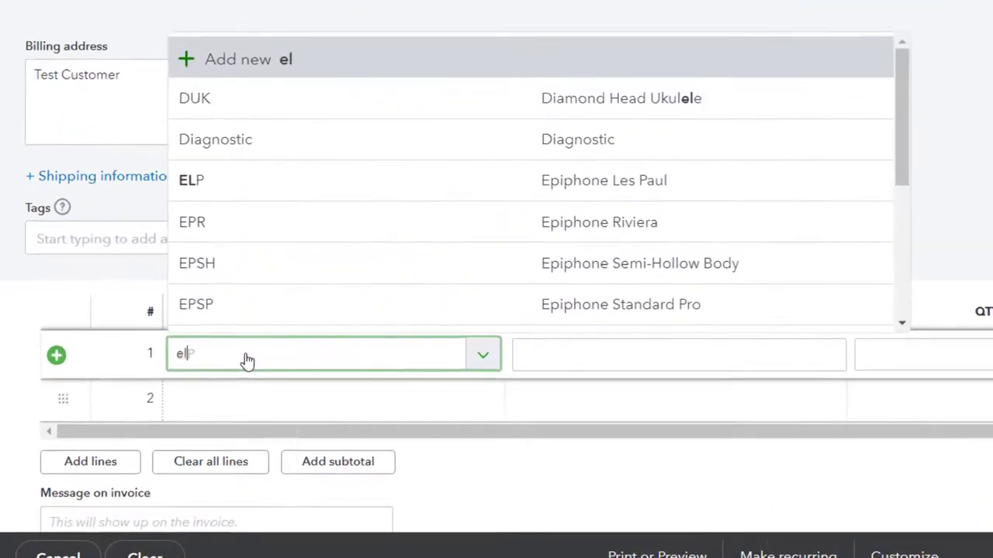
text(p)
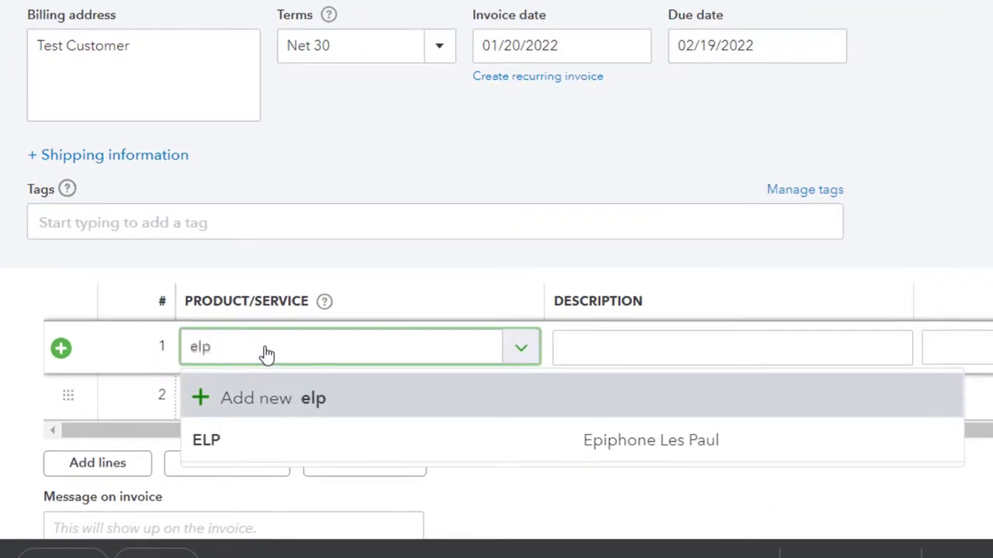
key(Down)
key(Tab)
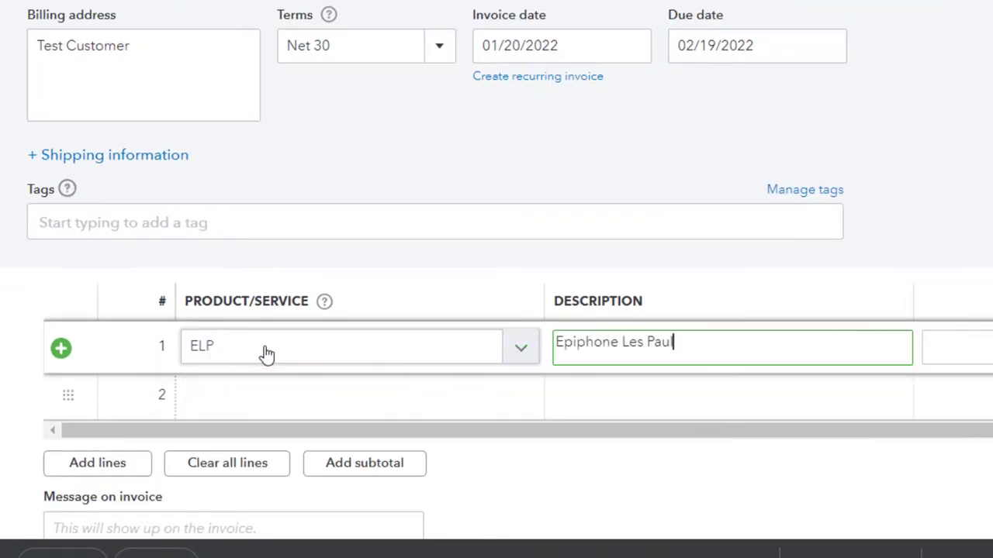
scroll(665, 375, down, 1)
click(682, 504)
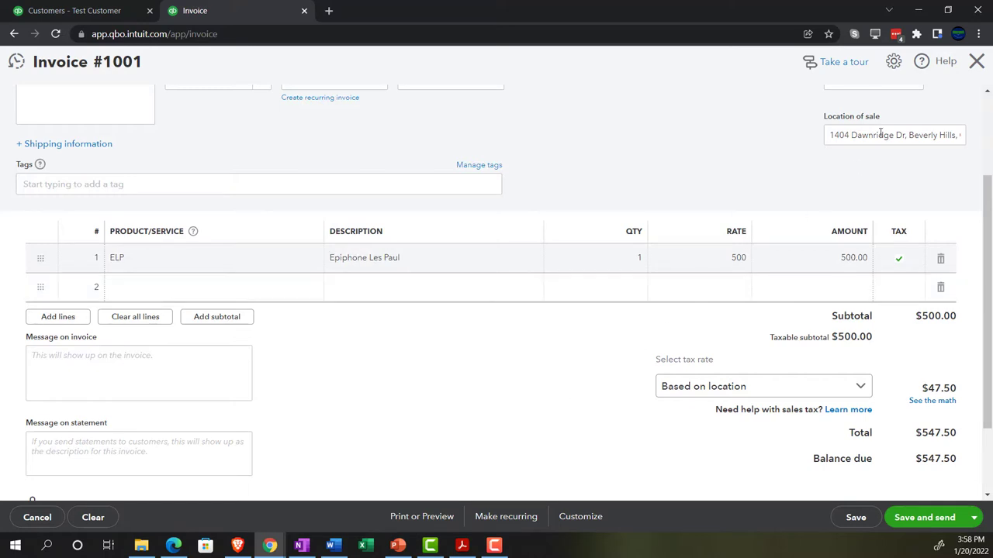
Close the Test Customer invoice and leave without saving it
click(977, 67)
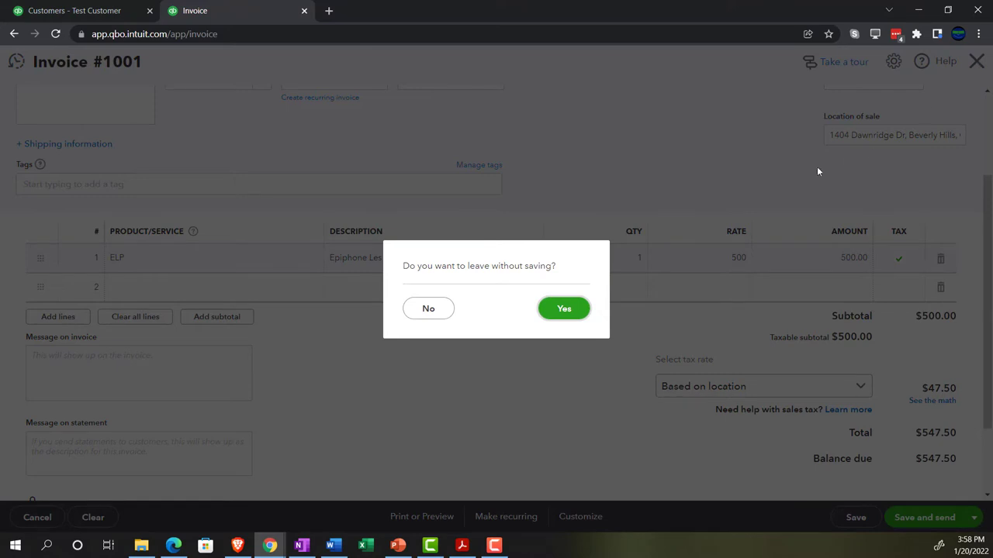
click(566, 307)
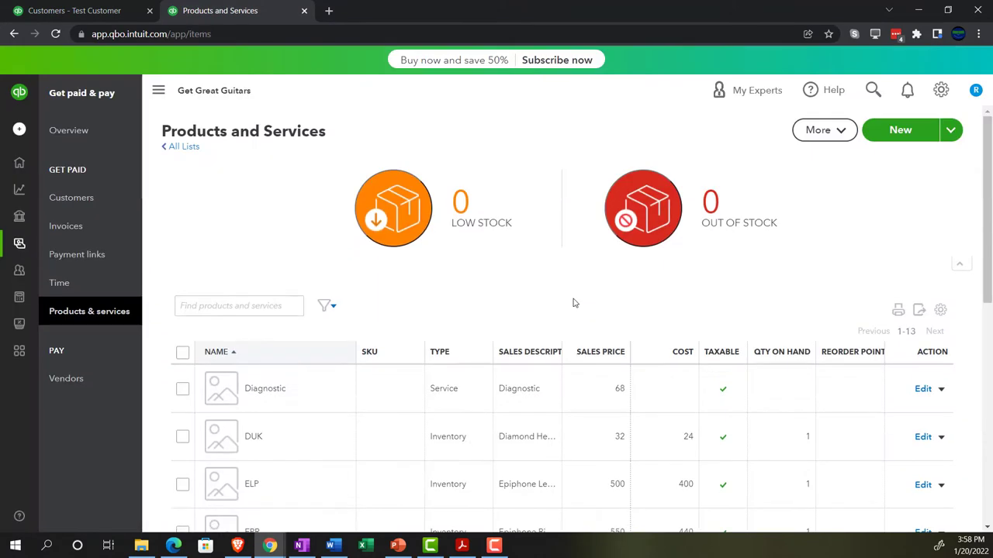